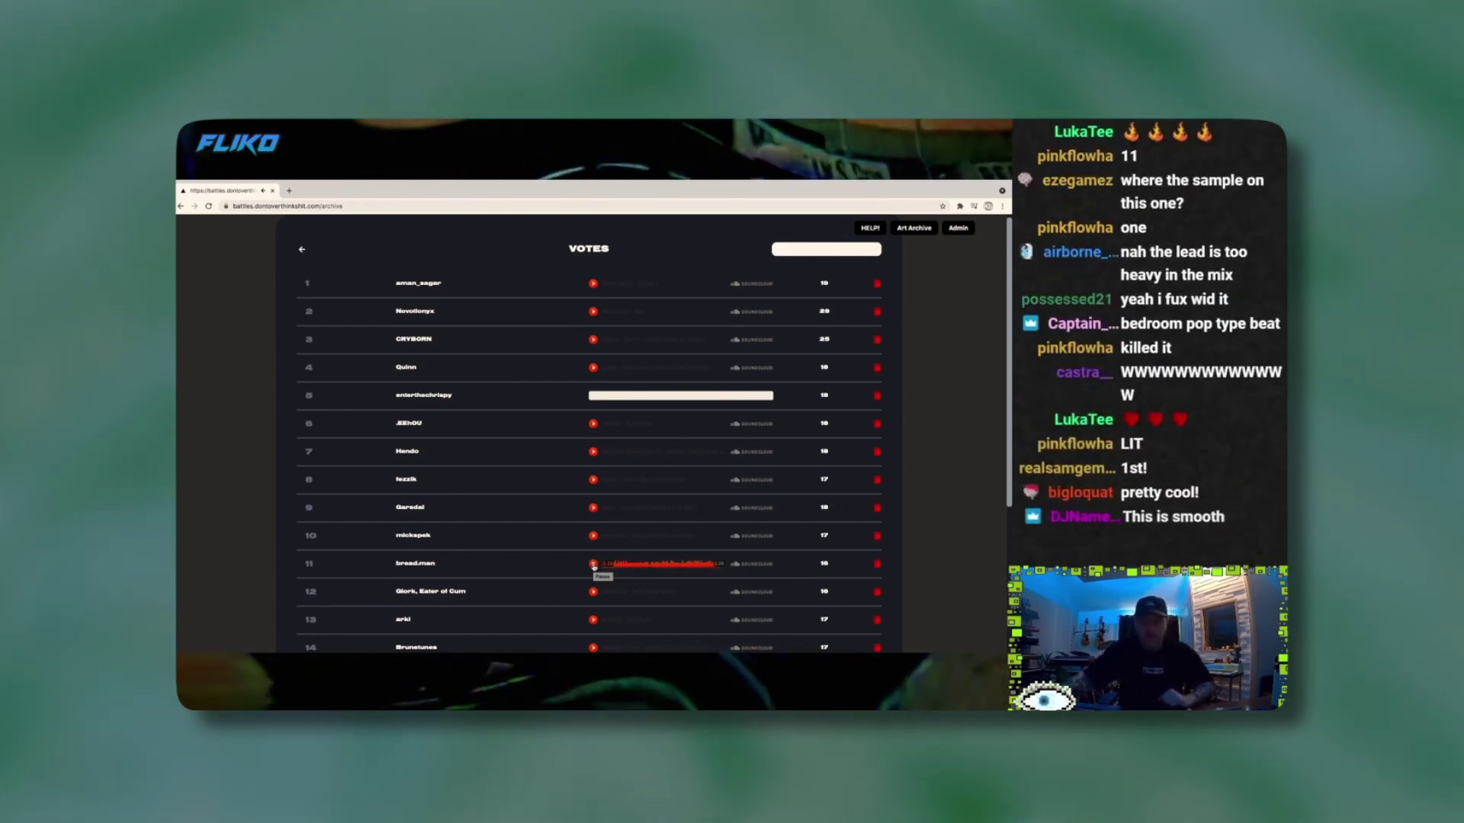
# - Stop the eleventh entry's track and move that entry up to third place in the votes ranking
pyautogui.click(594, 564)
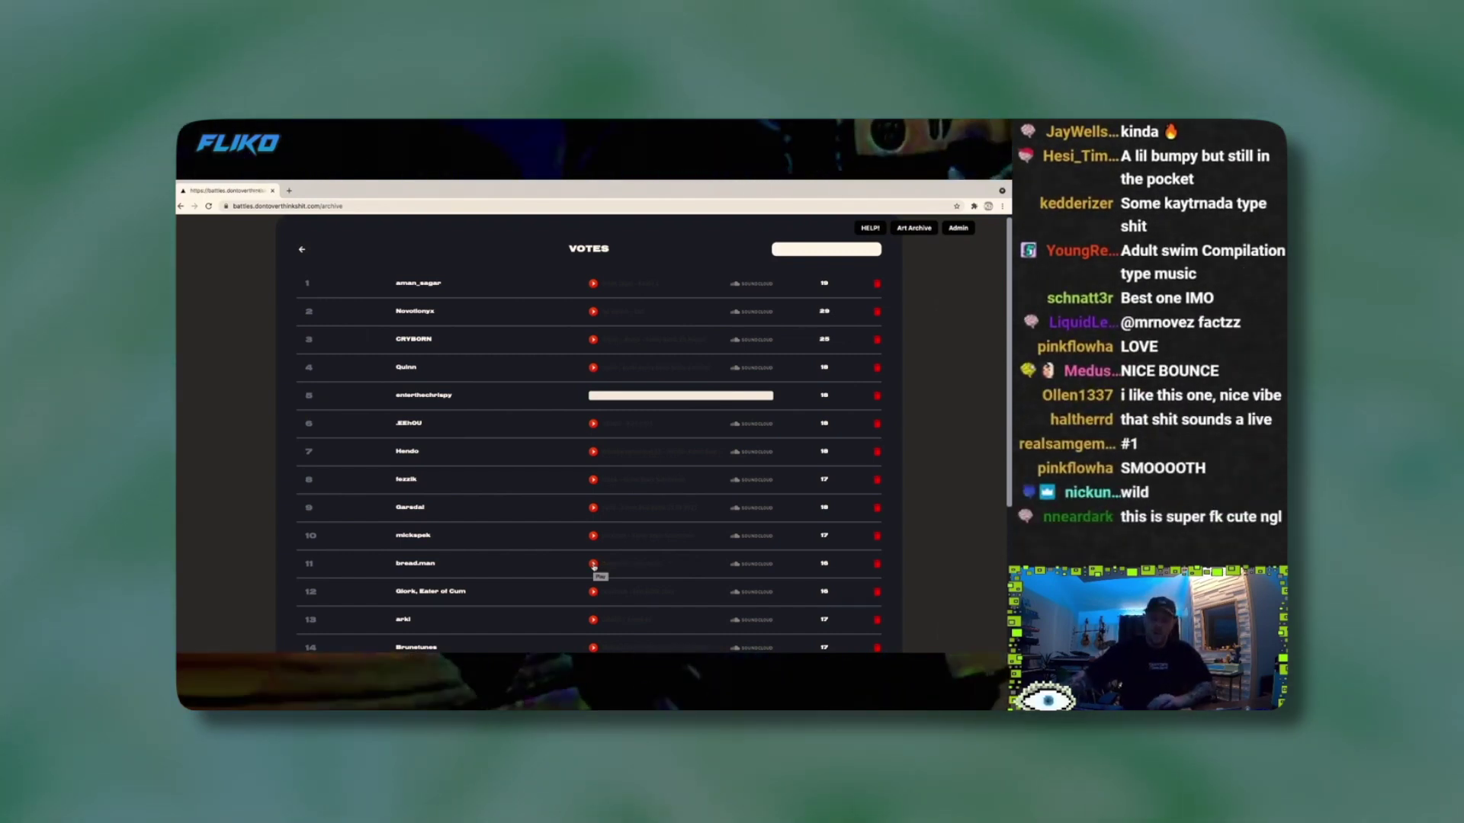
pyautogui.moveTo(509, 567); pyautogui.dragTo(486, 336)
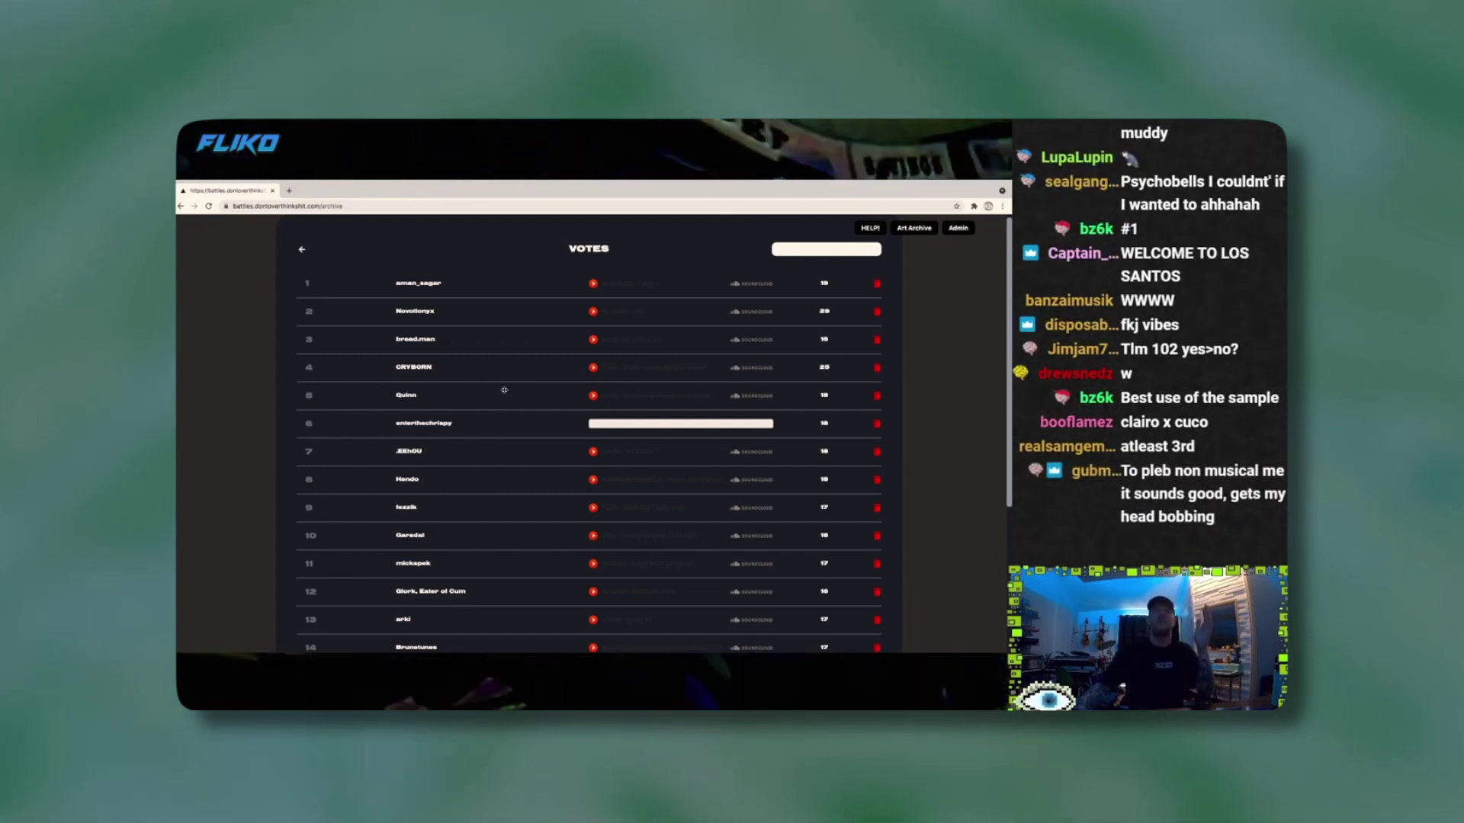
pyautogui.scroll(-2, 504, 389)
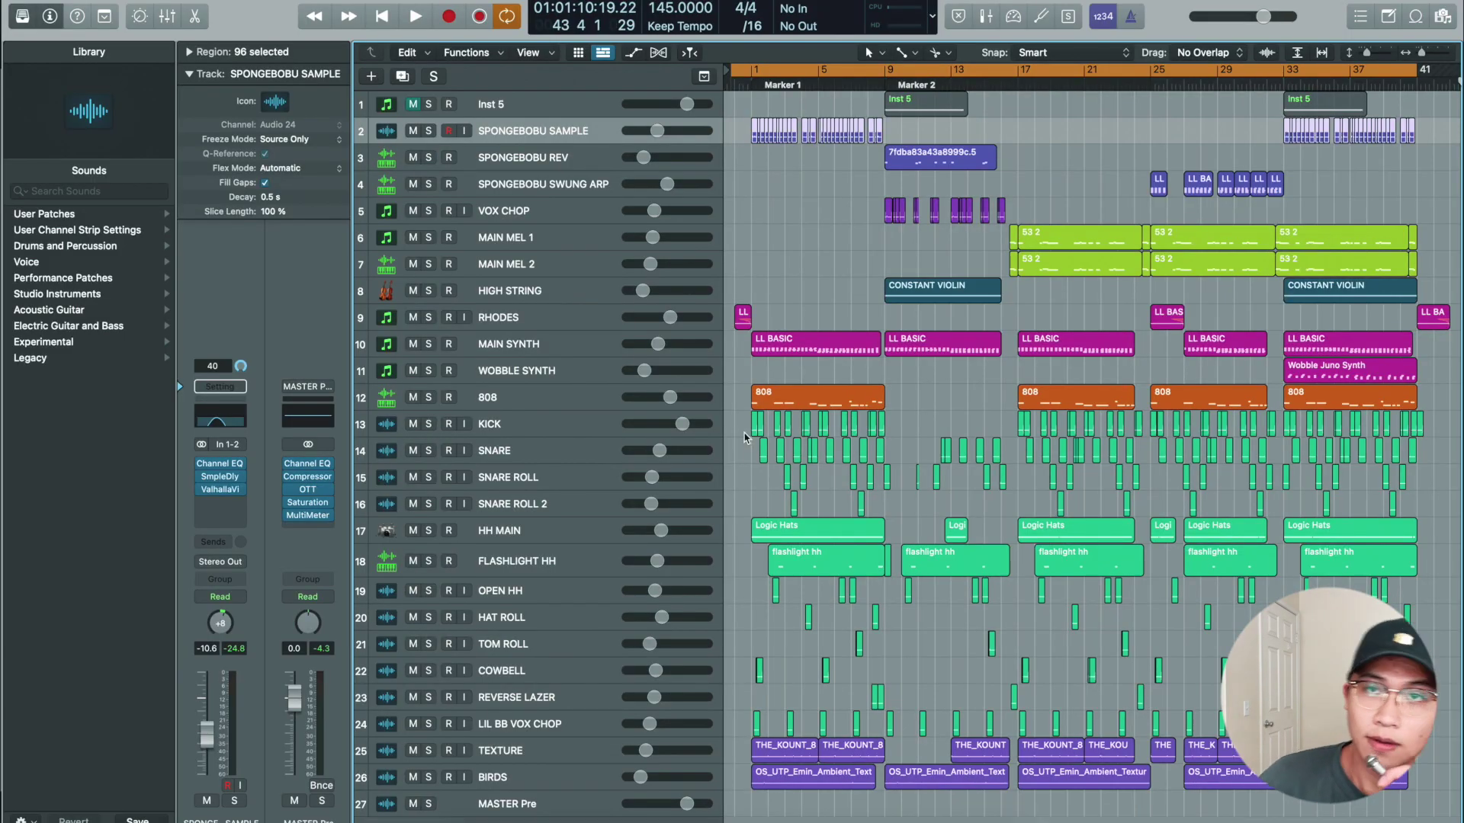
# - Select the opening sample chops on the SPONGEBOBU SAMPLE track and enlarge the track to examine their waveforms
pyautogui.click(859, 266)
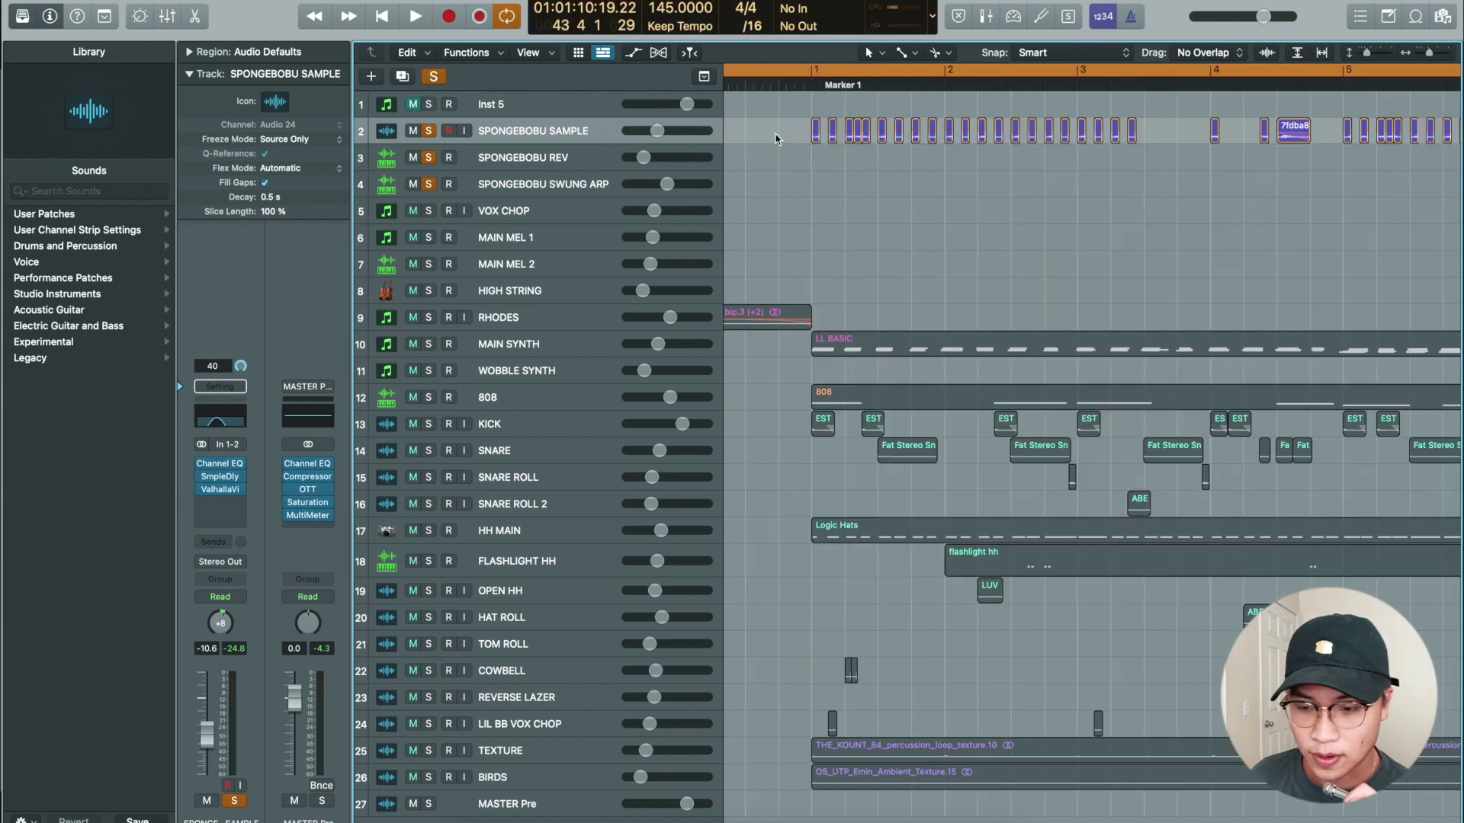
pyautogui.moveTo(776, 139); pyautogui.dragTo(1165, 141)
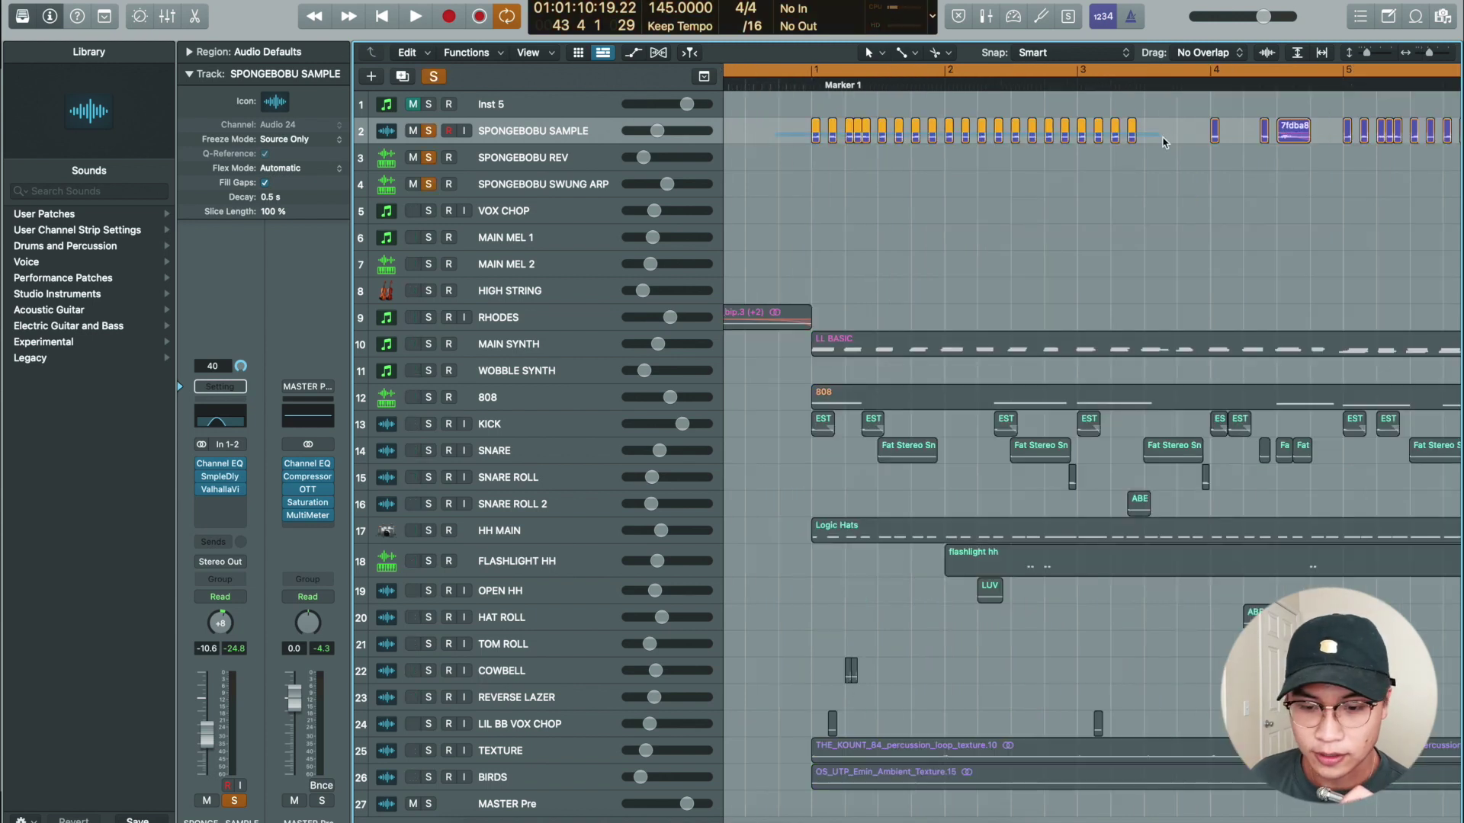
pyautogui.moveTo(673, 144); pyautogui.dragTo(673, 255)
pyautogui.press('super+Right')
pyautogui.press('super+Right')
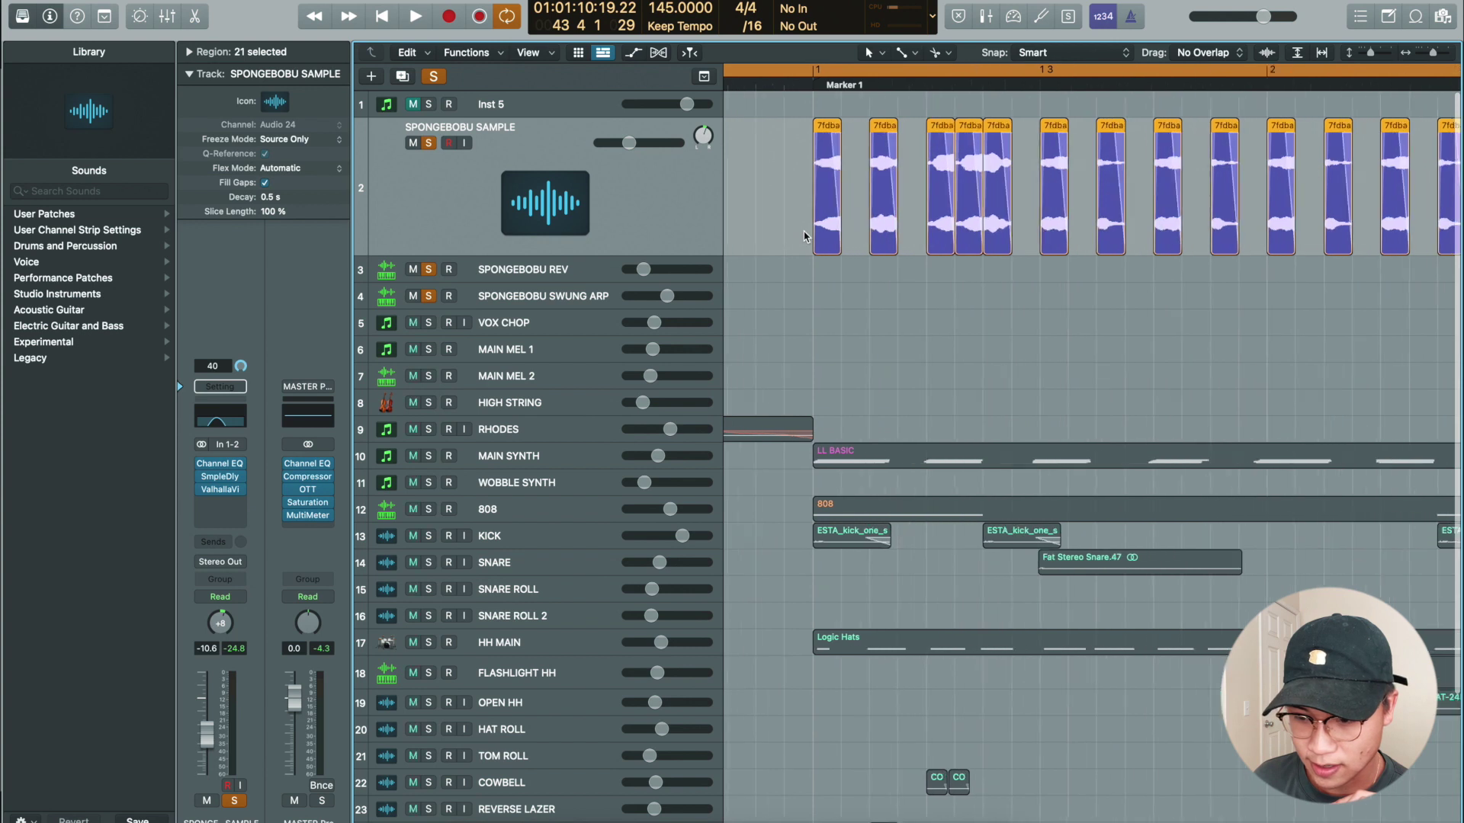
pyautogui.press('super+Right')
pyautogui.press('super+Left')
pyautogui.press('super+Left')
pyautogui.press('super+Left')
pyautogui.click(794, 222)
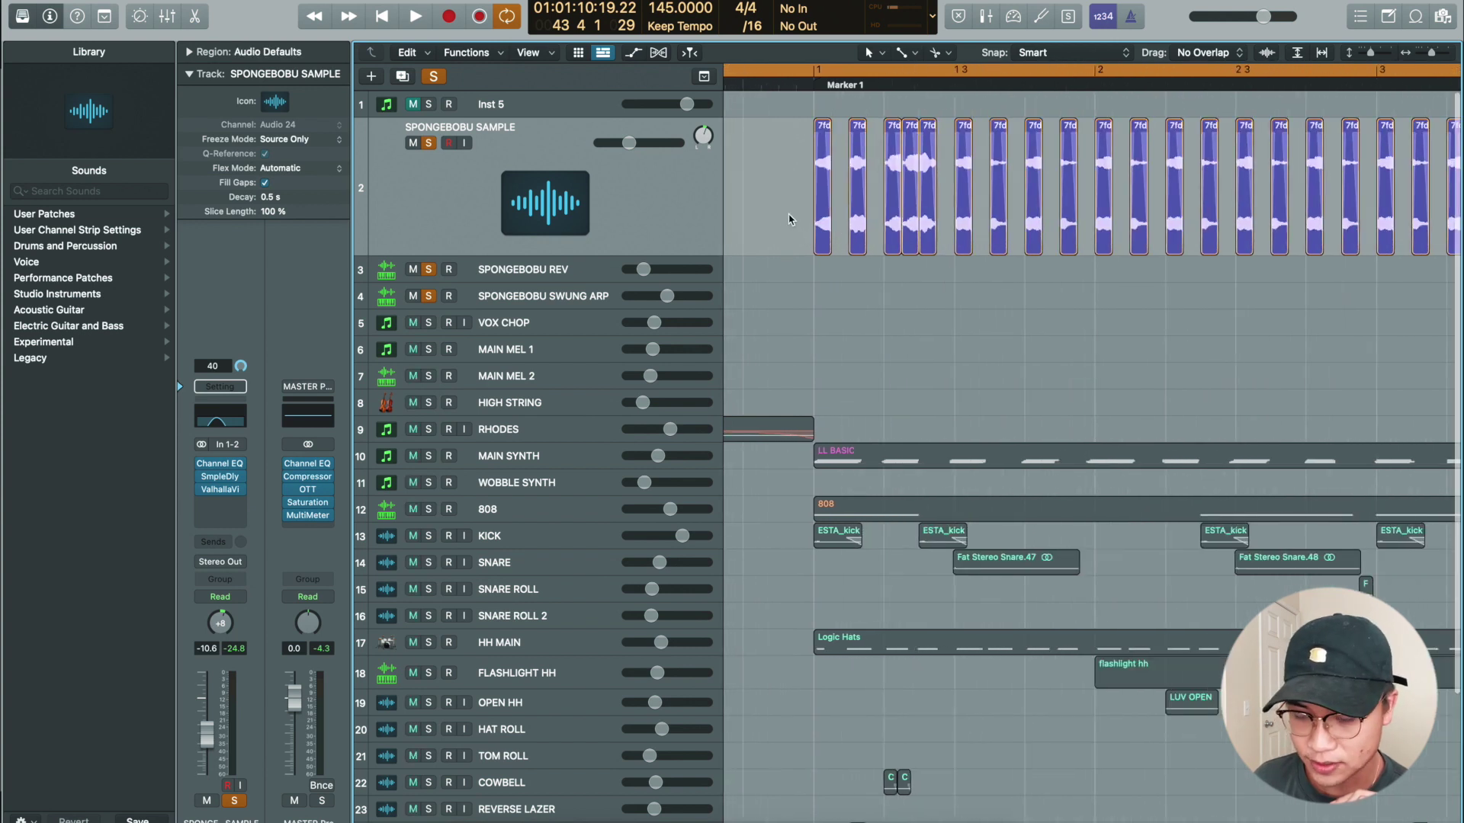
# - Turn off cycle mode and play the soloed SPONGEBOBU SAMPLE chops from the start of the song
pyautogui.press('c')
pyautogui.press('Return')
pyautogui.press('space')
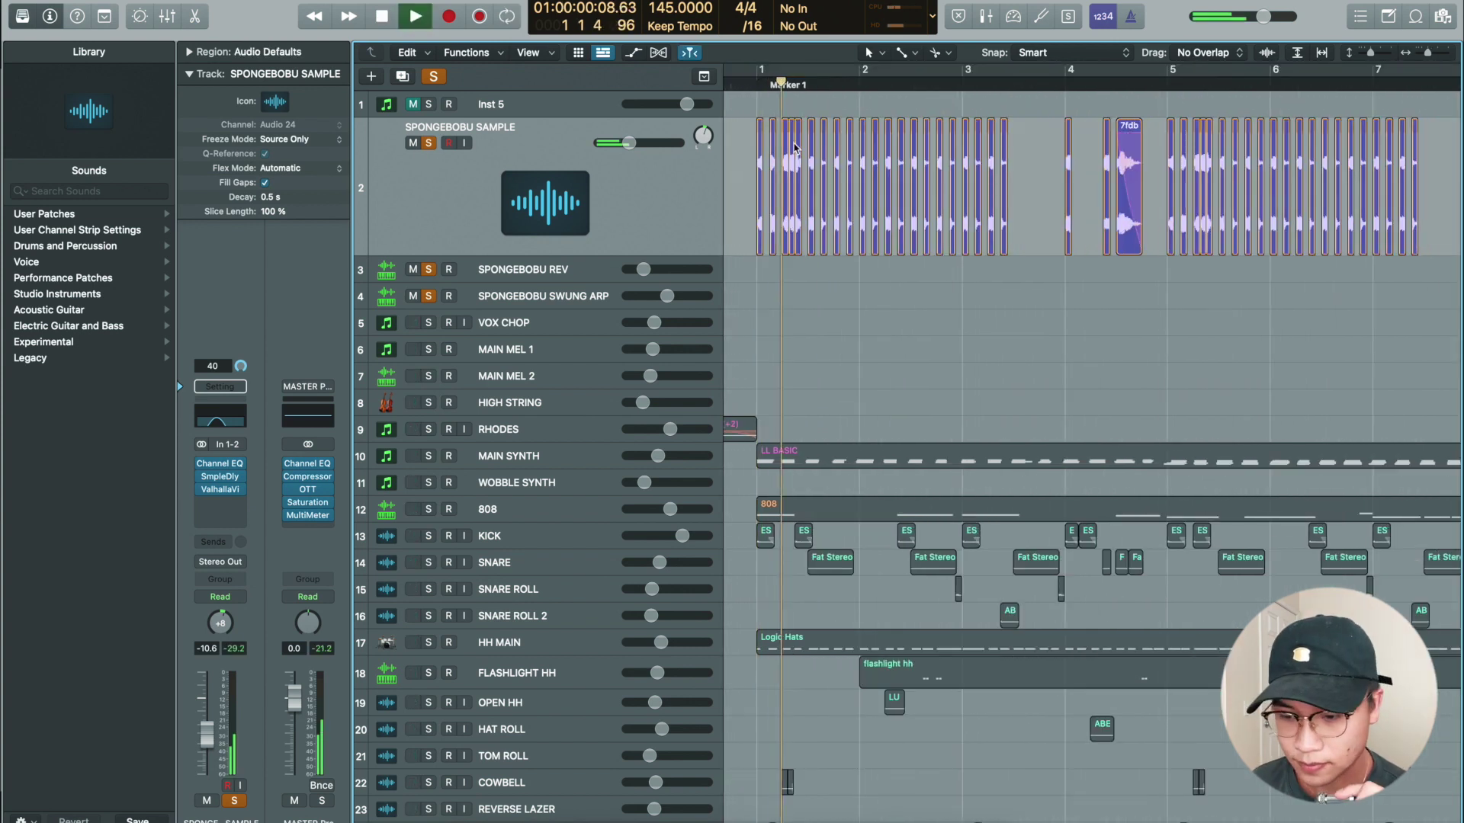
pyautogui.press('super+Left')
pyautogui.press('super+Left')
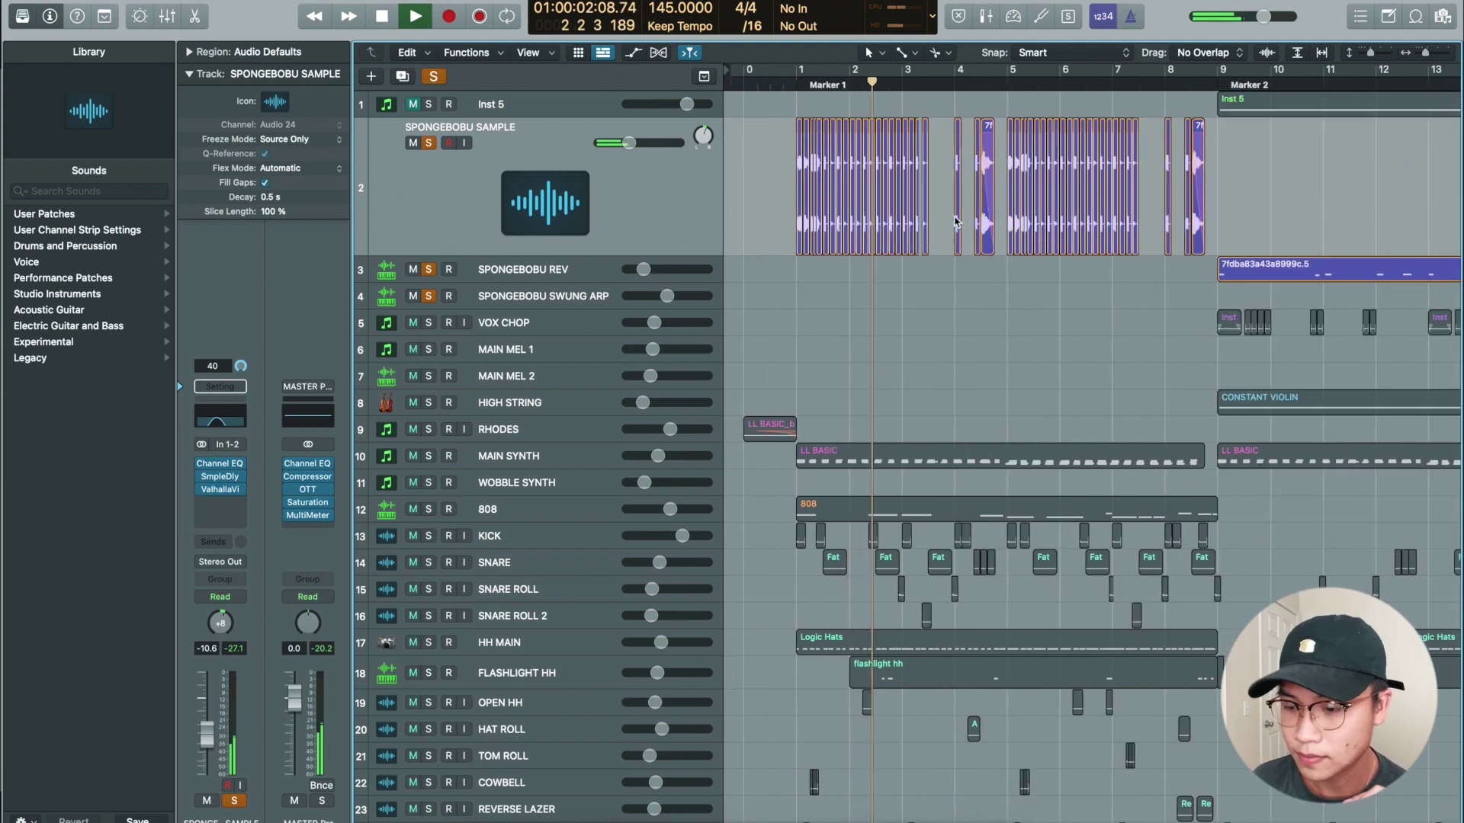
pyautogui.hscroll(2, 954, 222)
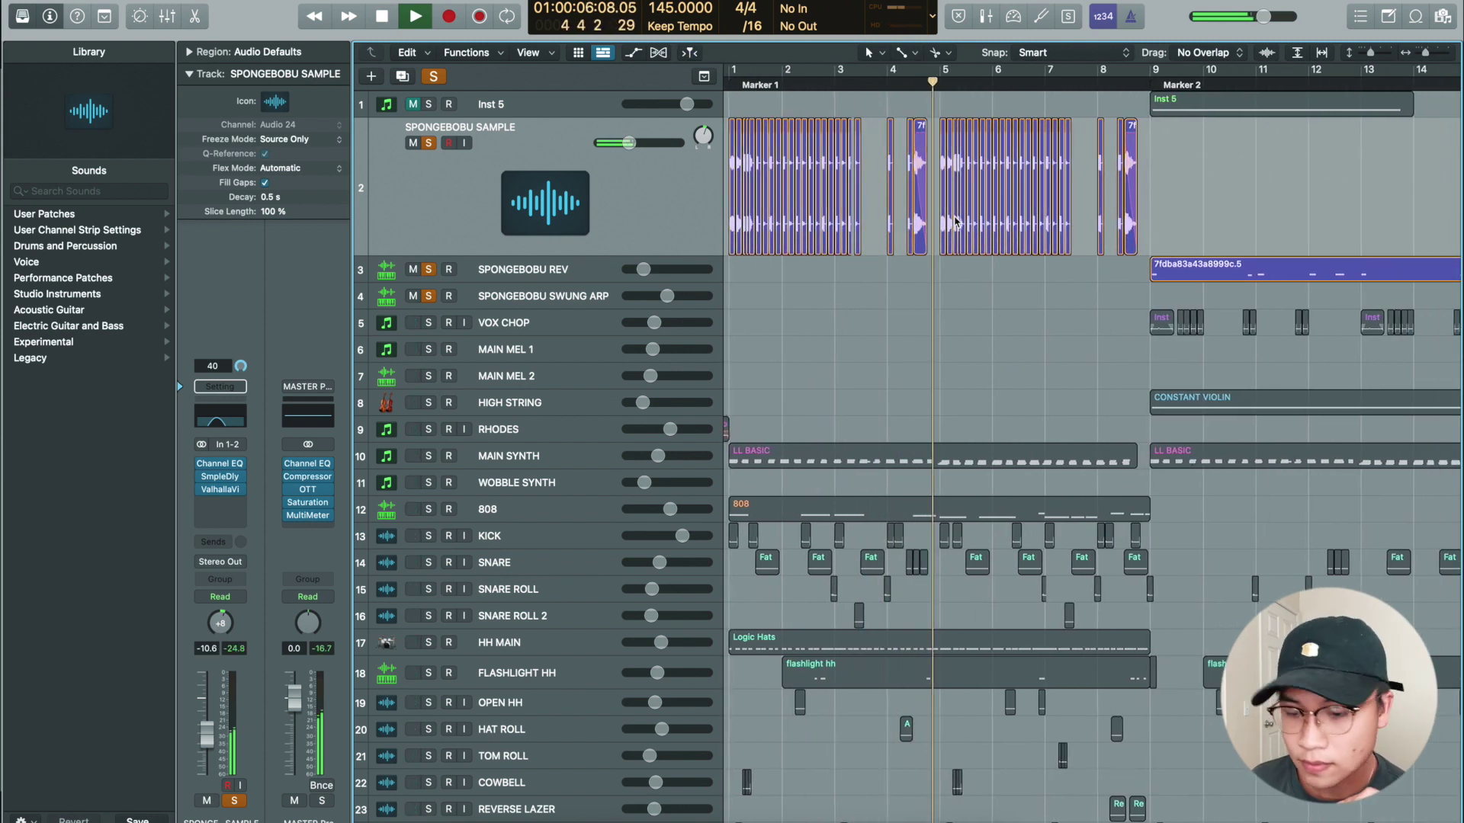
pyautogui.press('super+Left')
pyautogui.press('super+Left')
pyautogui.press('space')
# - Review the Bitcrusher, Tape Delay and ValhallaVintageVerb settings on the SPONGEBOBU REV track
pyautogui.click(560, 271)
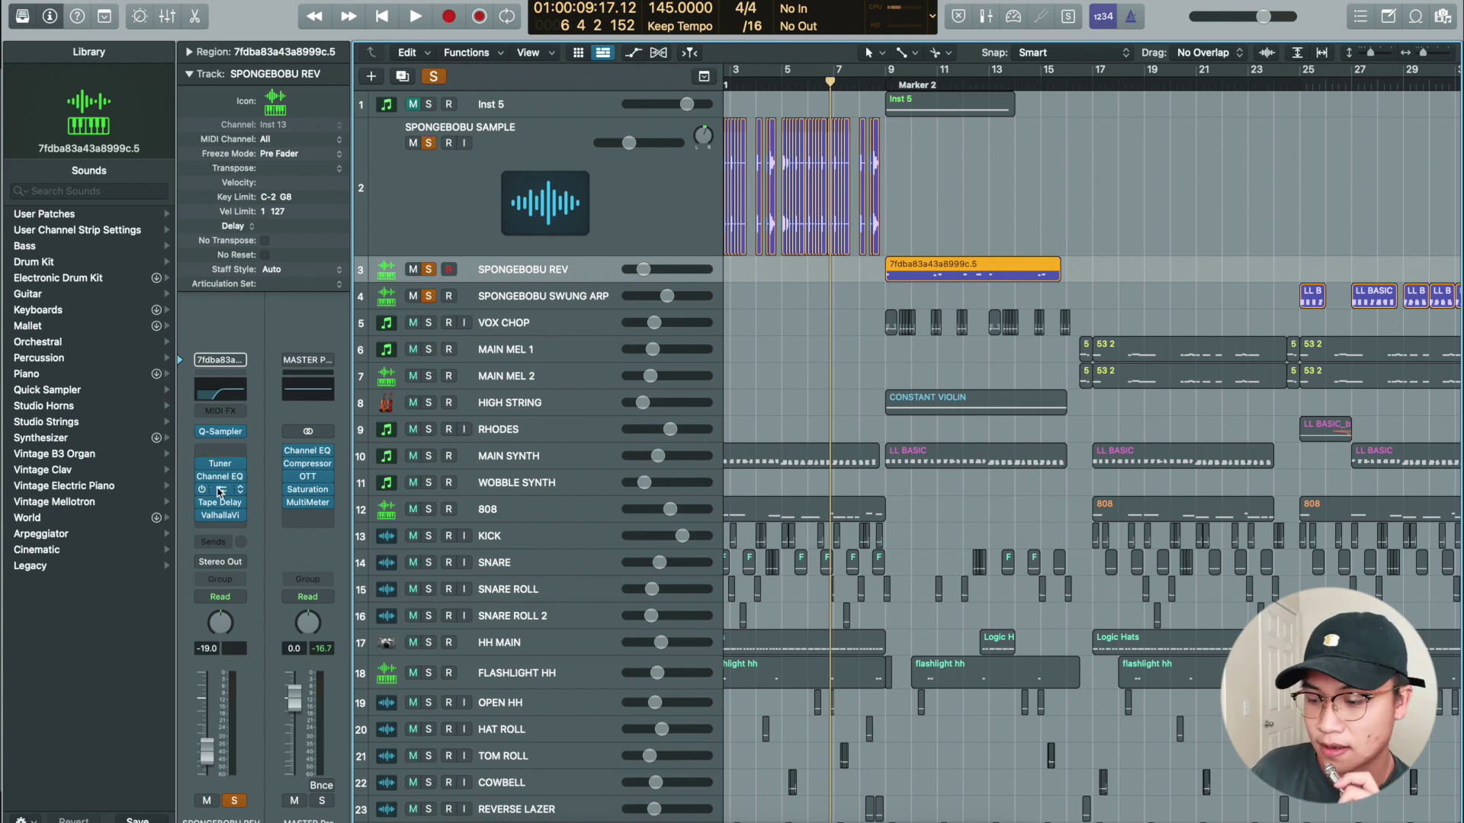
pyautogui.click(220, 492)
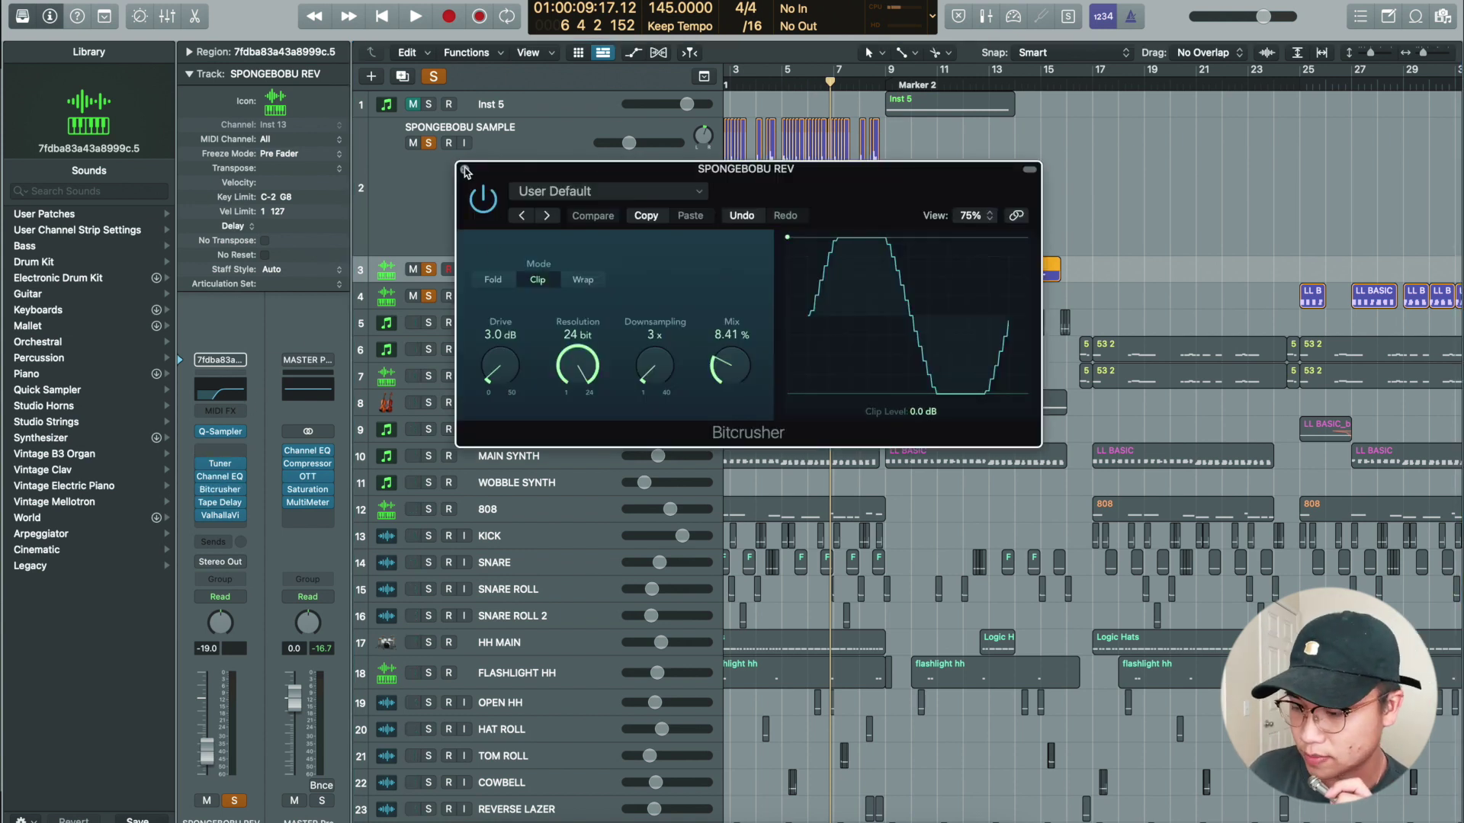
pyautogui.click(465, 170)
pyautogui.click(220, 505)
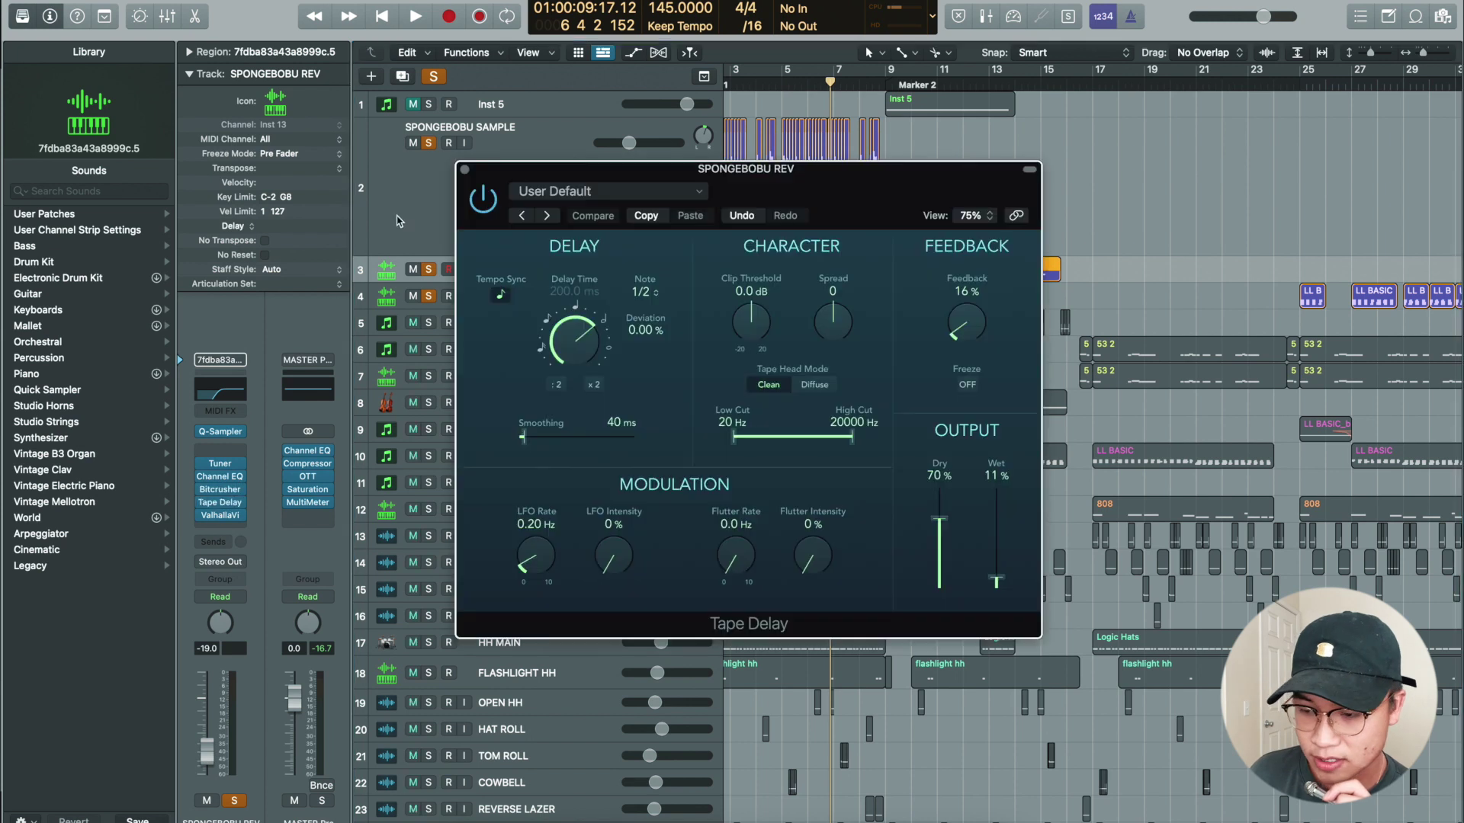
pyautogui.click(464, 170)
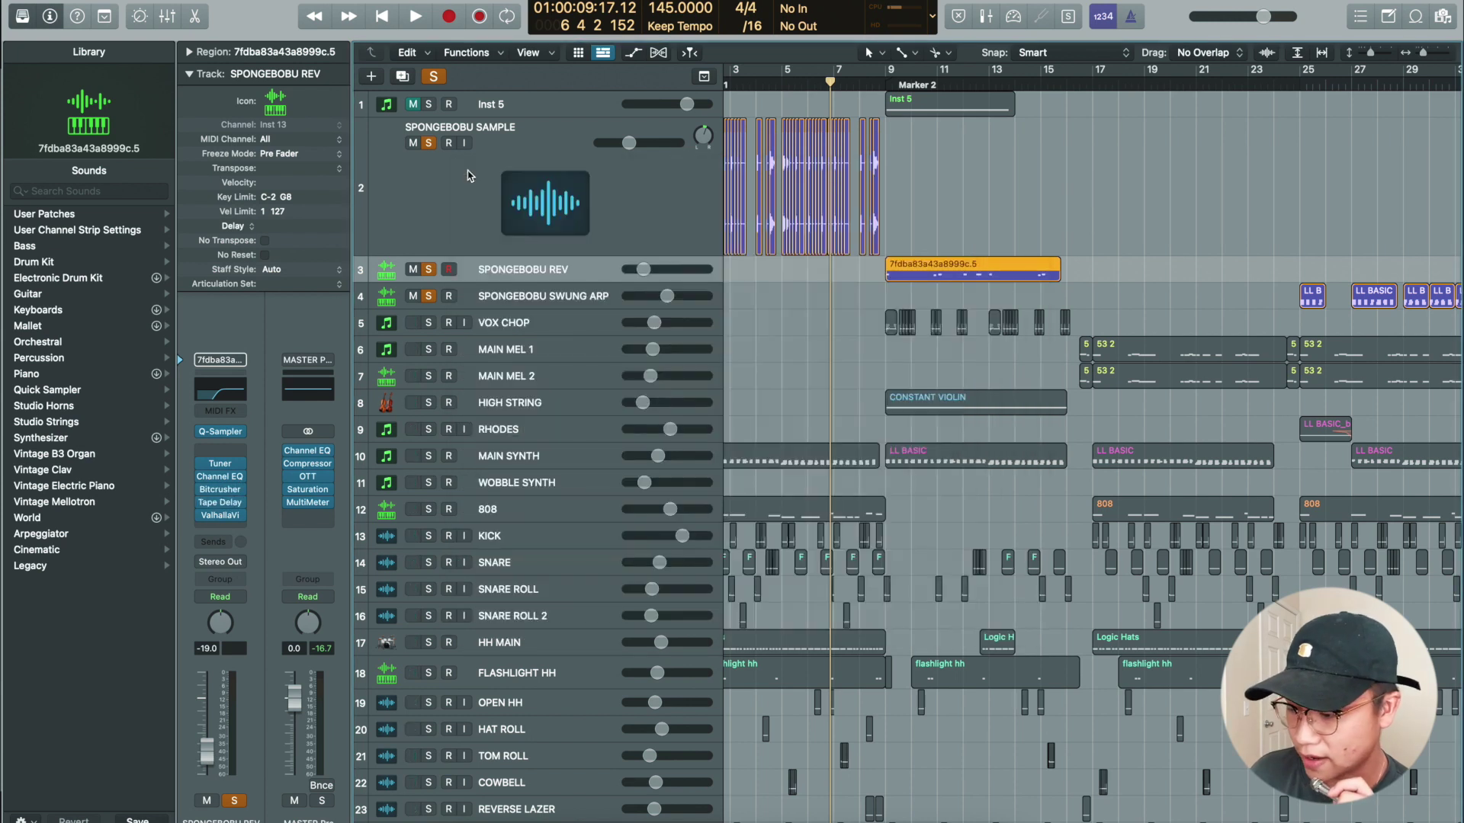
pyautogui.click(221, 517)
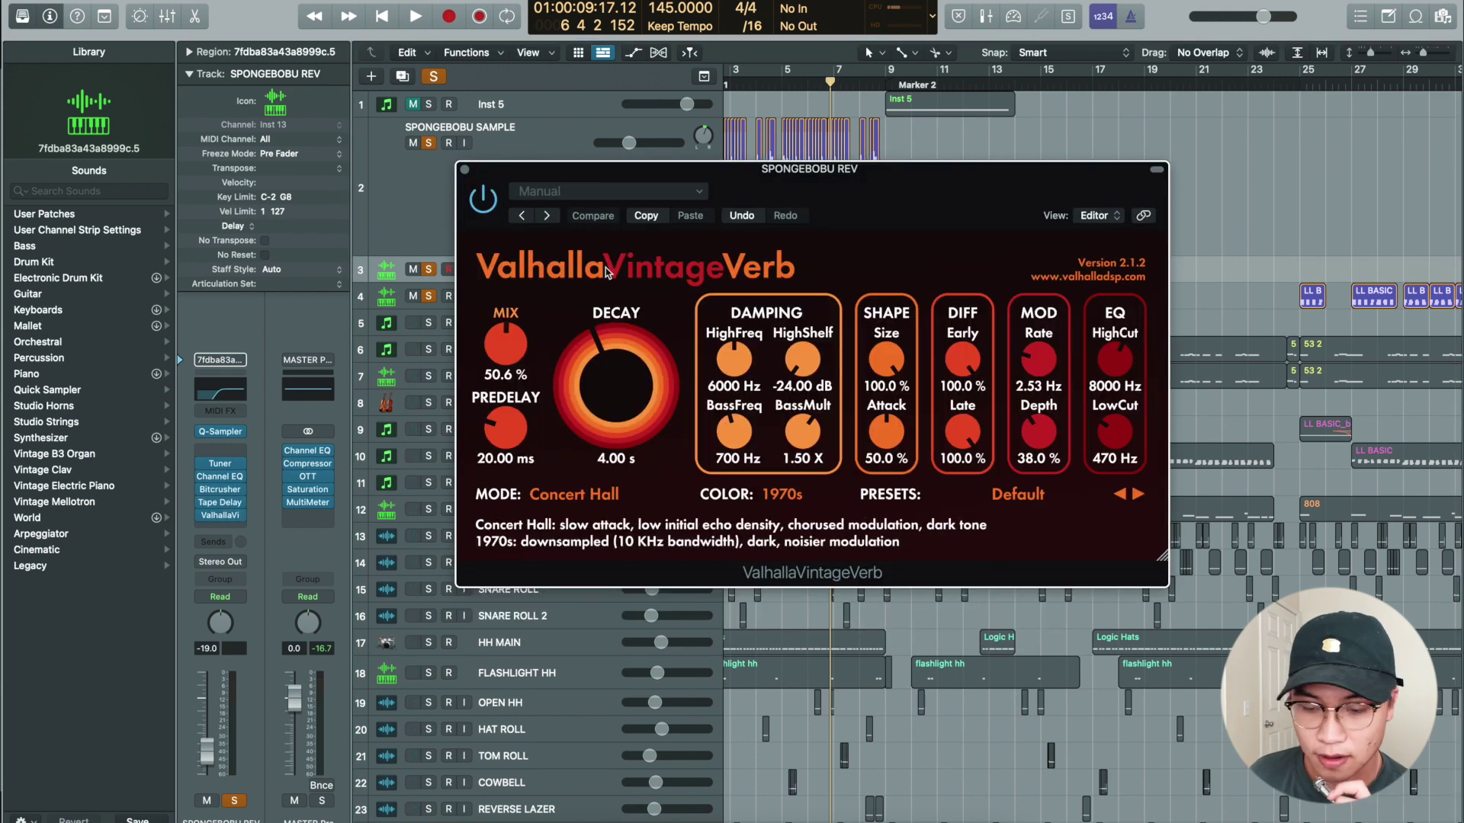
pyautogui.click(463, 170)
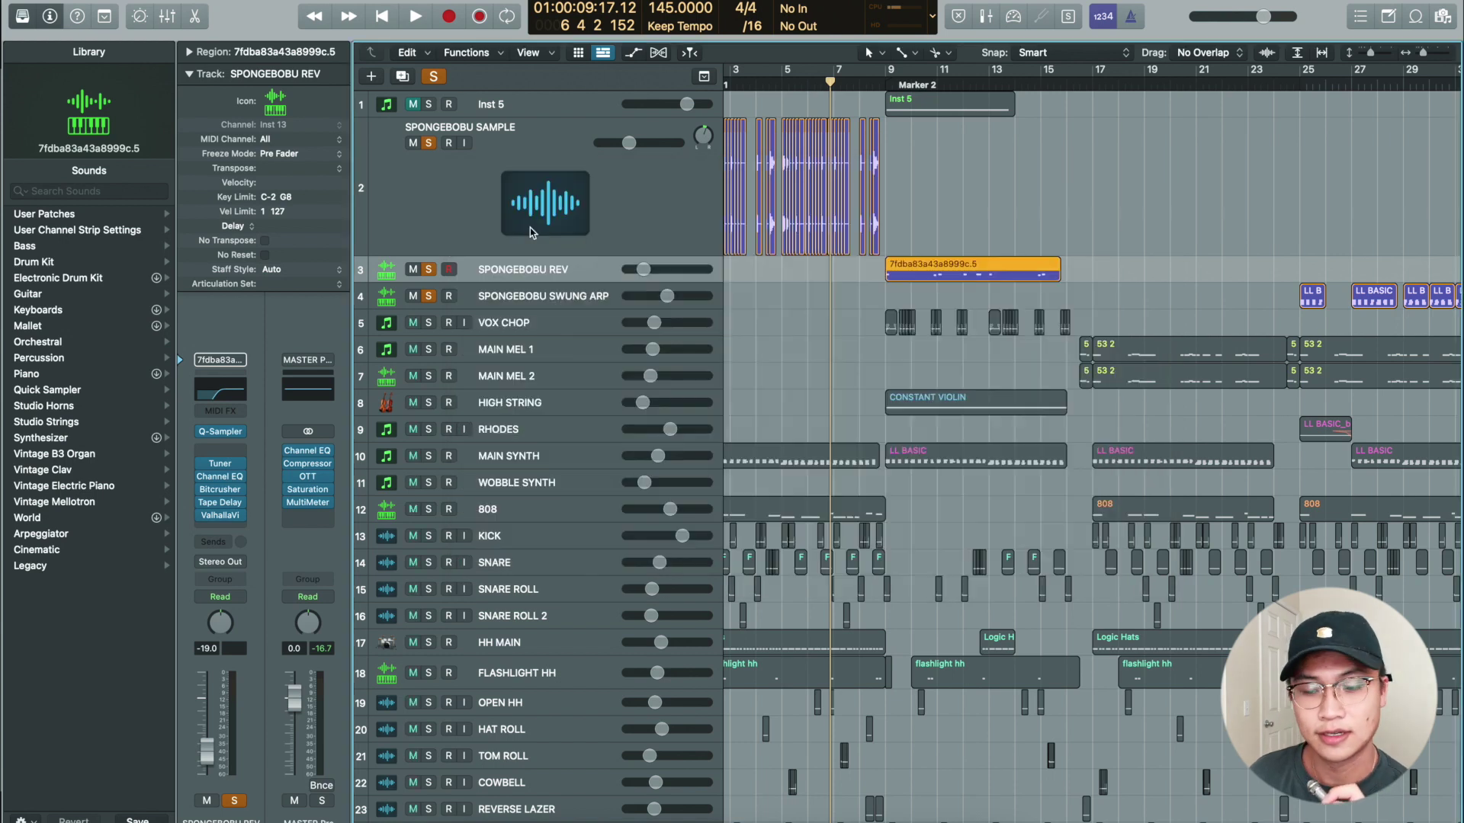
# - Play back the SPONGEBOBU REV region that starts at Marker 2
pyautogui.hotkey('shift', 'space')
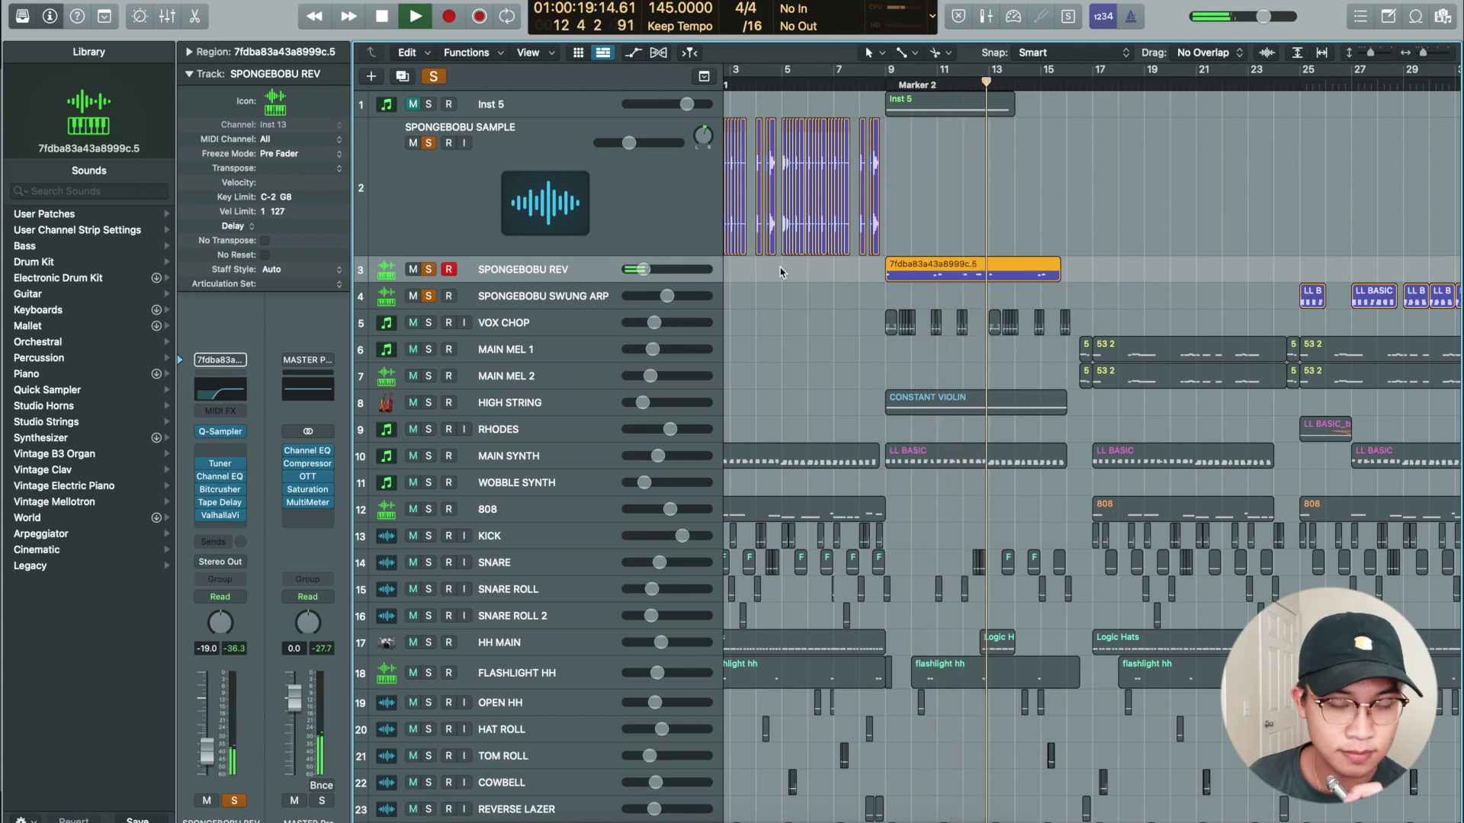
pyautogui.press('space')
pyautogui.press('super+Left')
# - Review the Arpeggiator settings on the SPONGEBOBU SWUNG ARP track
pyautogui.click(859, 299)
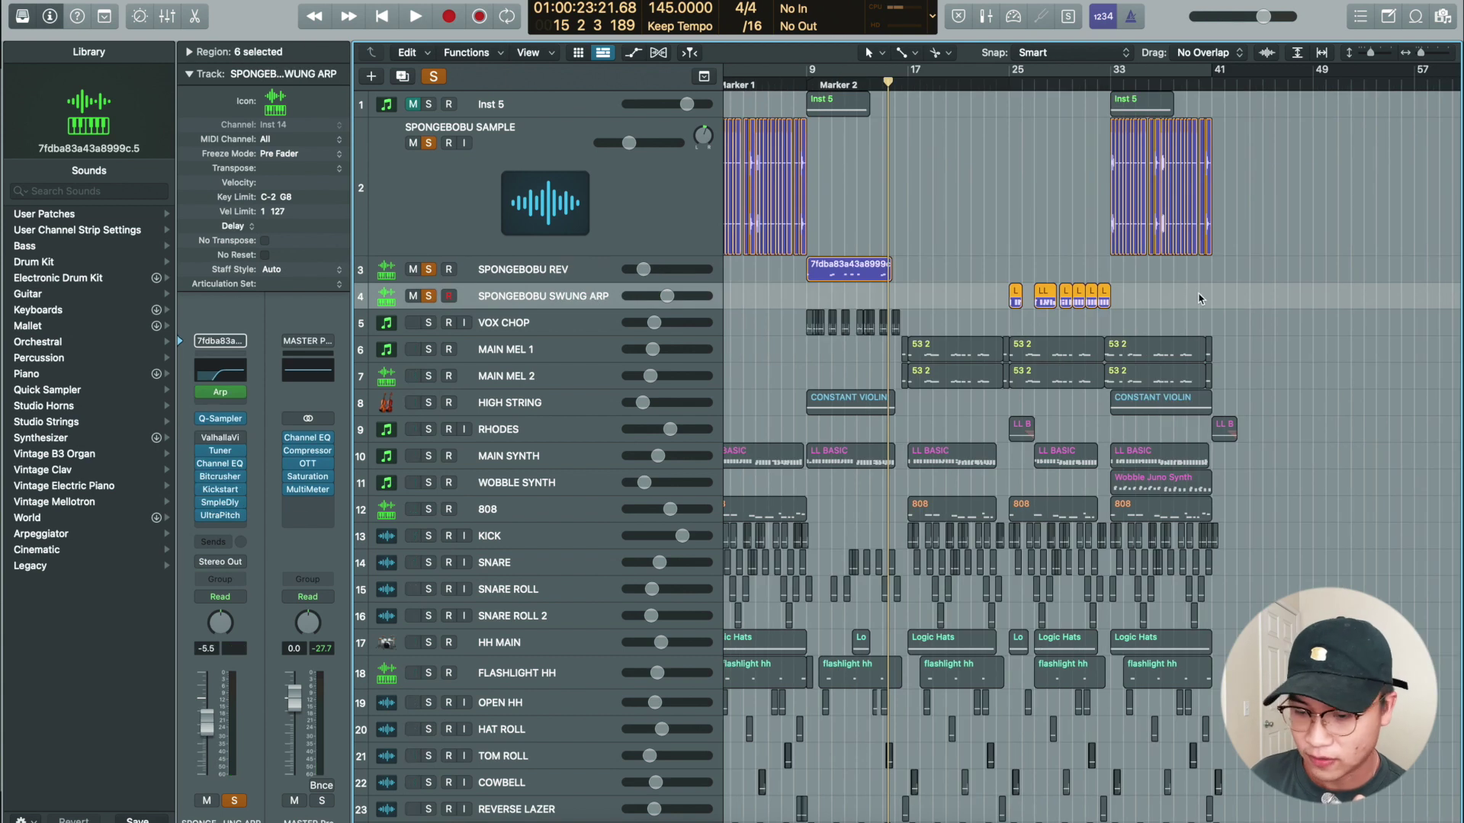
pyautogui.press('z')
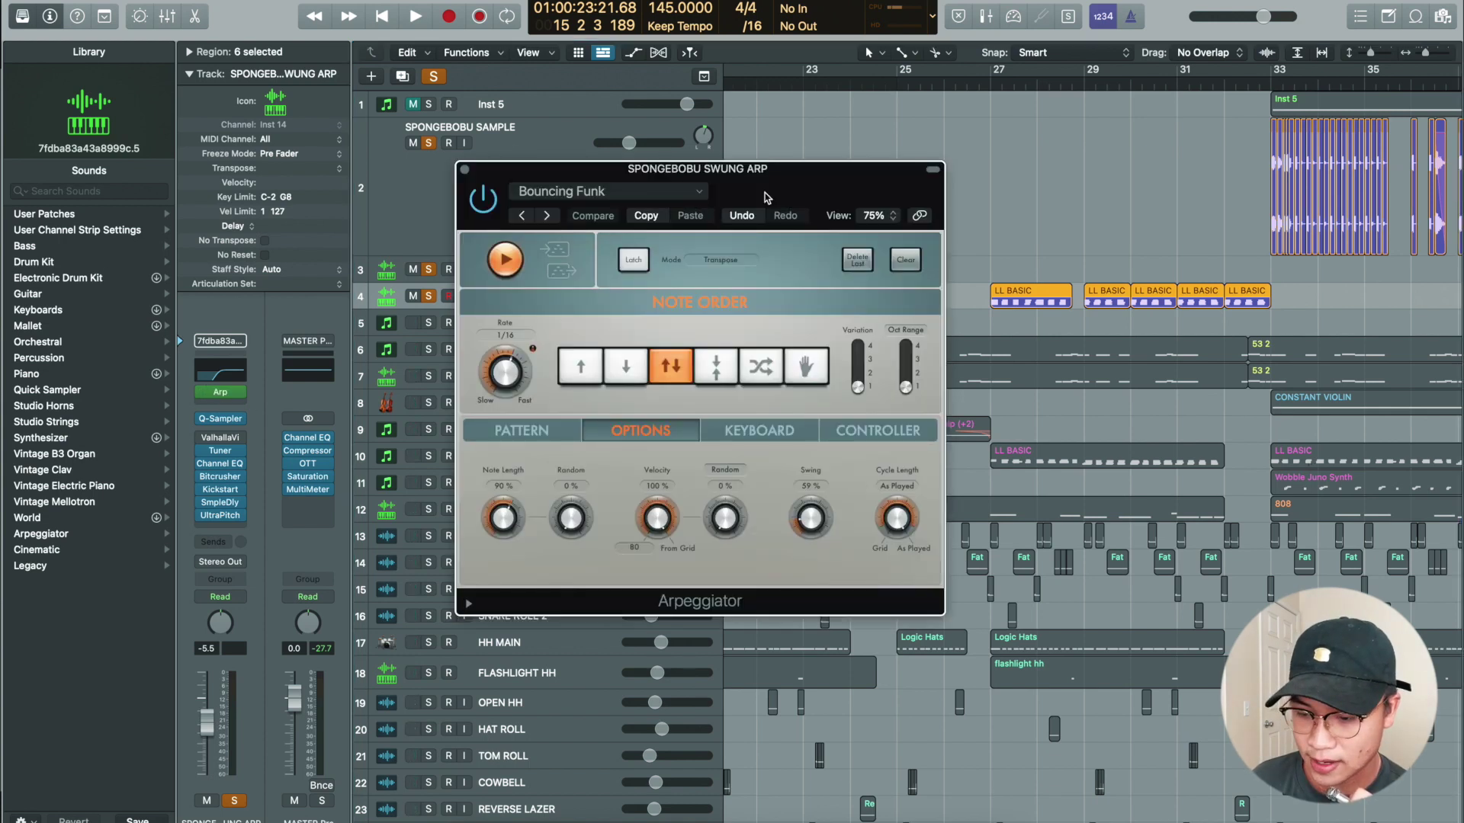
pyautogui.moveTo(766, 198); pyautogui.dragTo(835, 136)
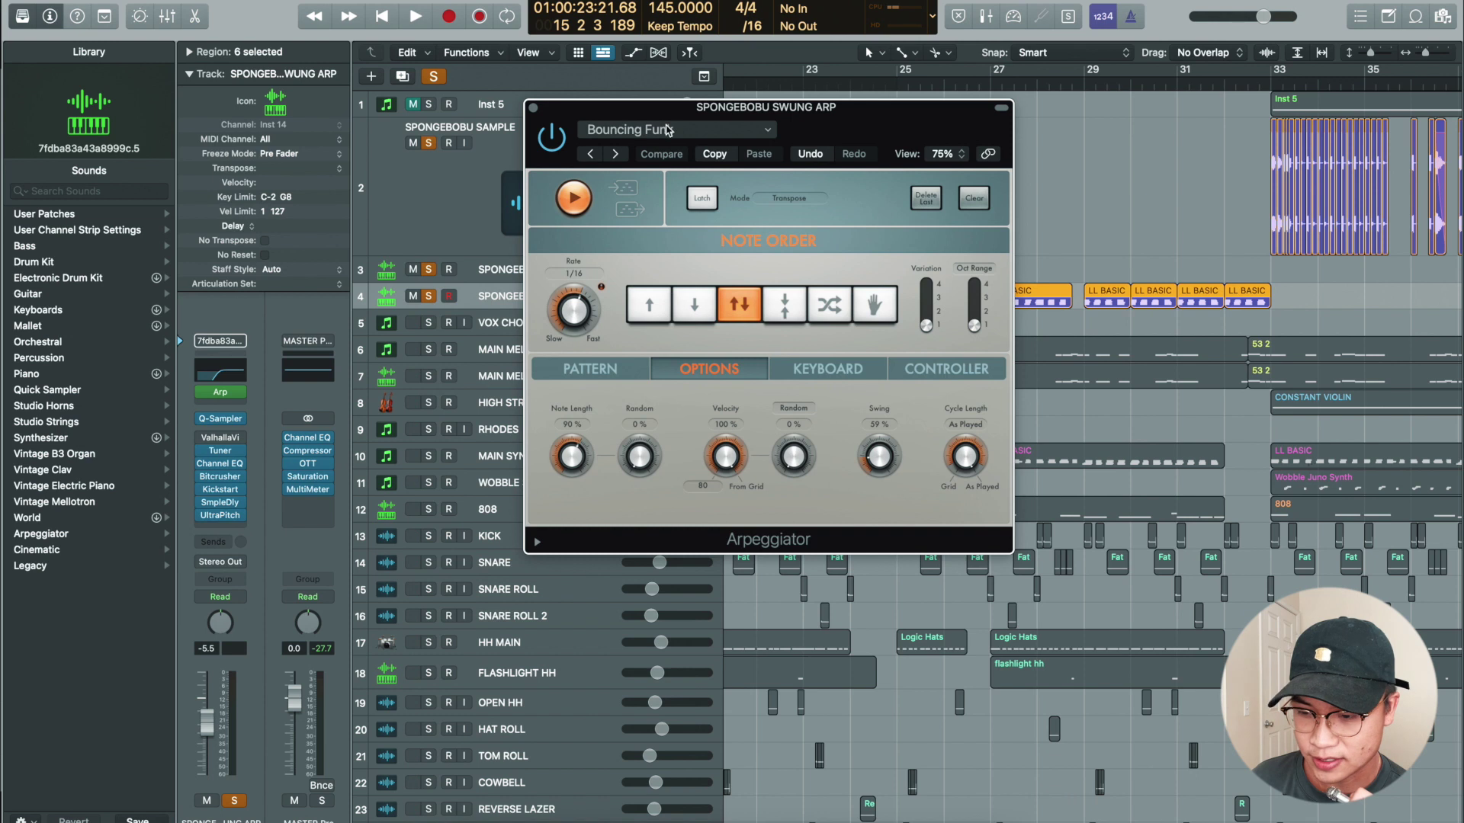
pyautogui.click(534, 106)
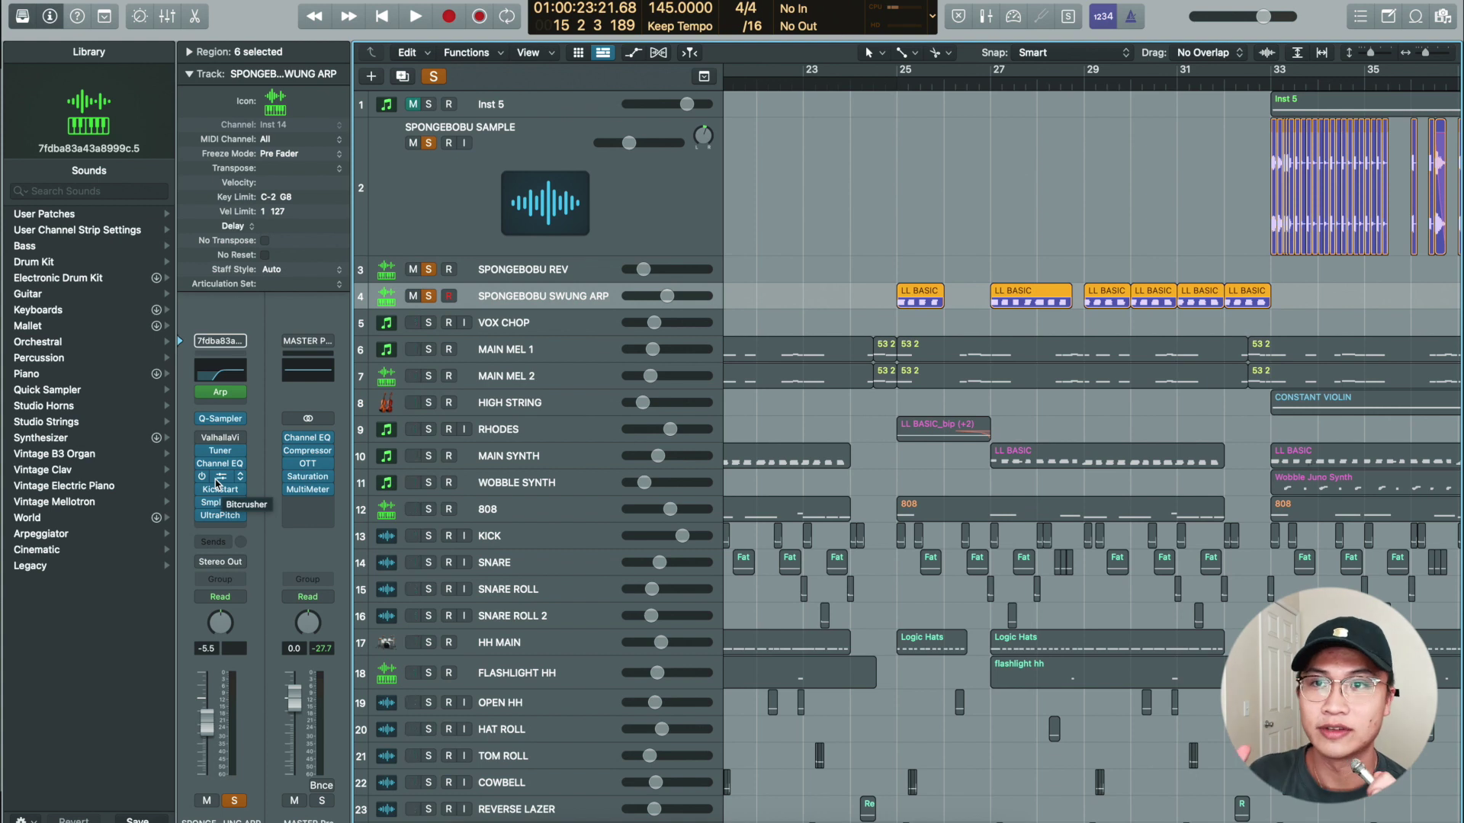
# - Review the Kickstart, sample delay and UltraPitch Shift settings on the SPONGEBOBU SWUNG ARP track
pyautogui.click(220, 490)
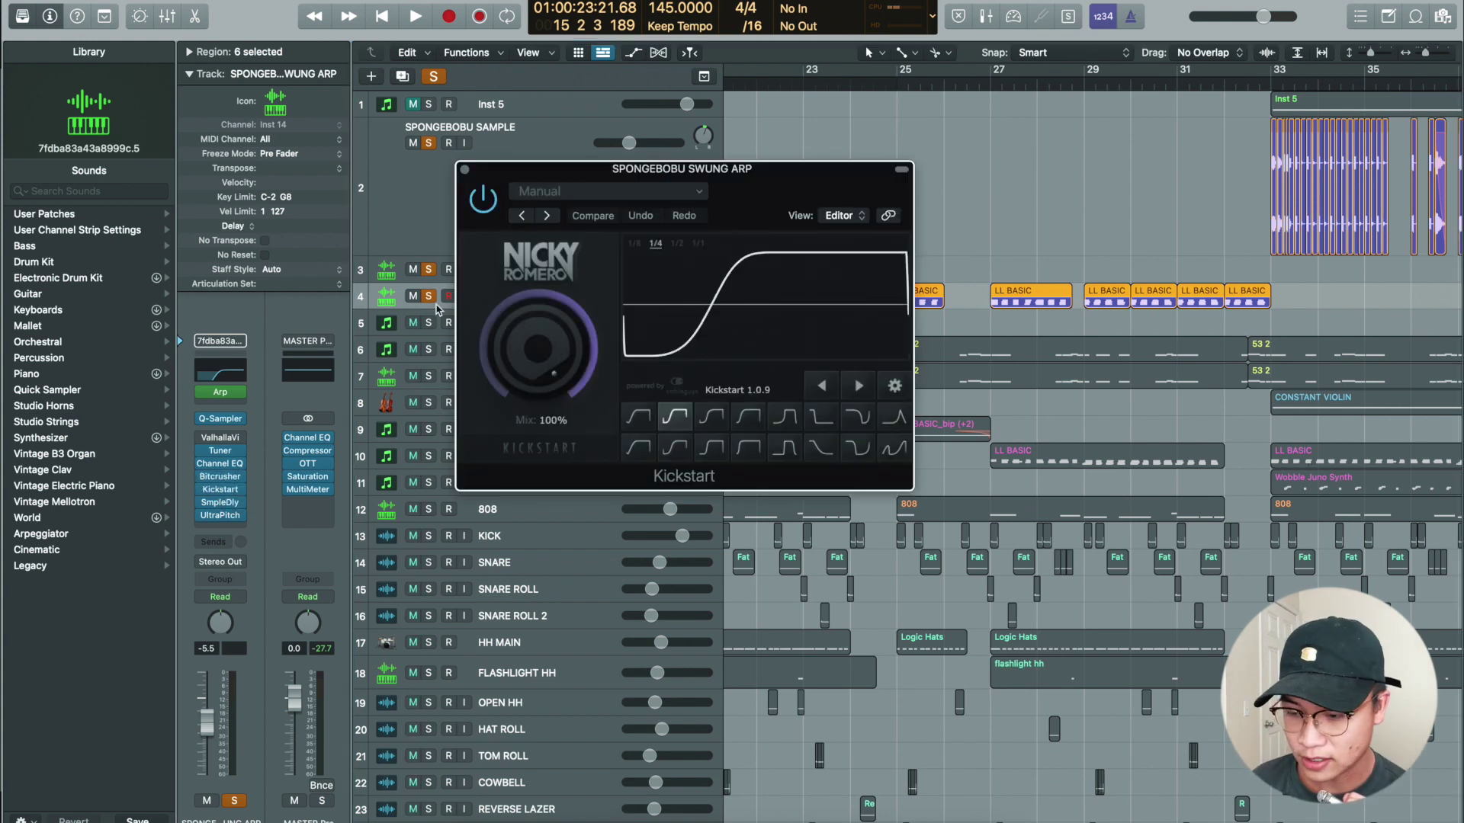
pyautogui.click(464, 169)
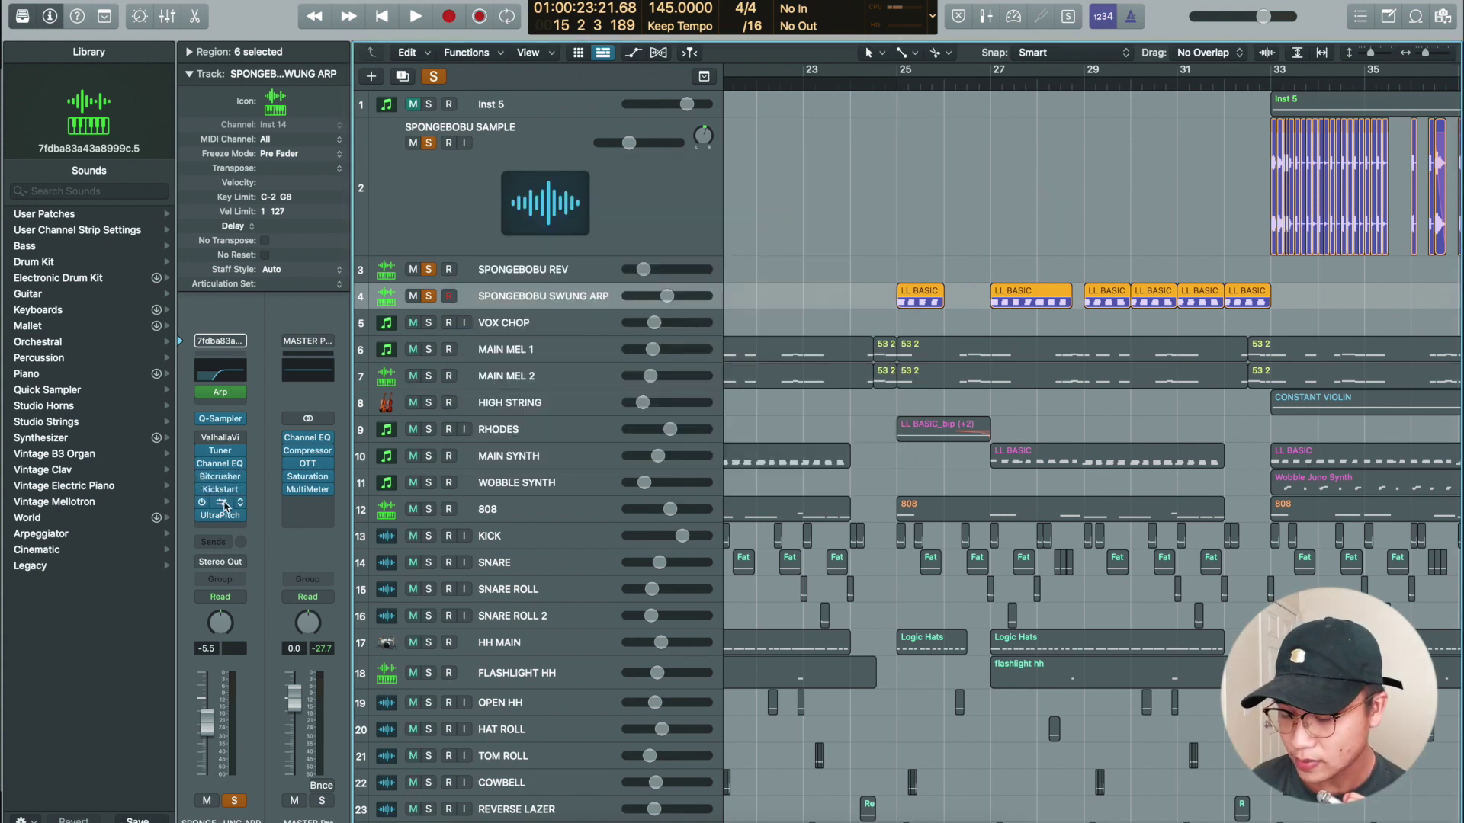
pyautogui.click(224, 503)
pyautogui.click(465, 170)
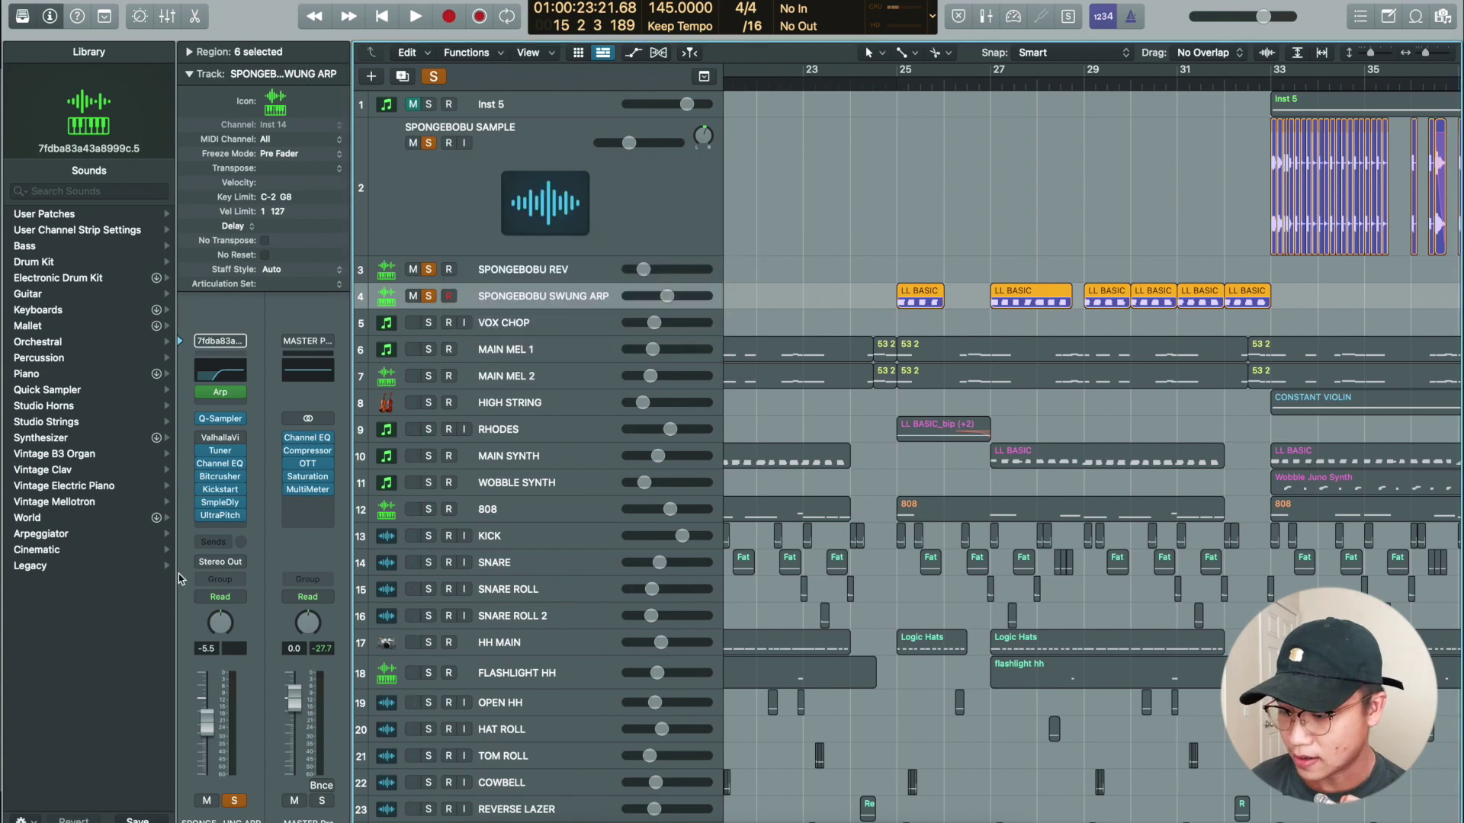
pyautogui.click(221, 517)
pyautogui.moveTo(557, 174); pyautogui.dragTo(602, 125)
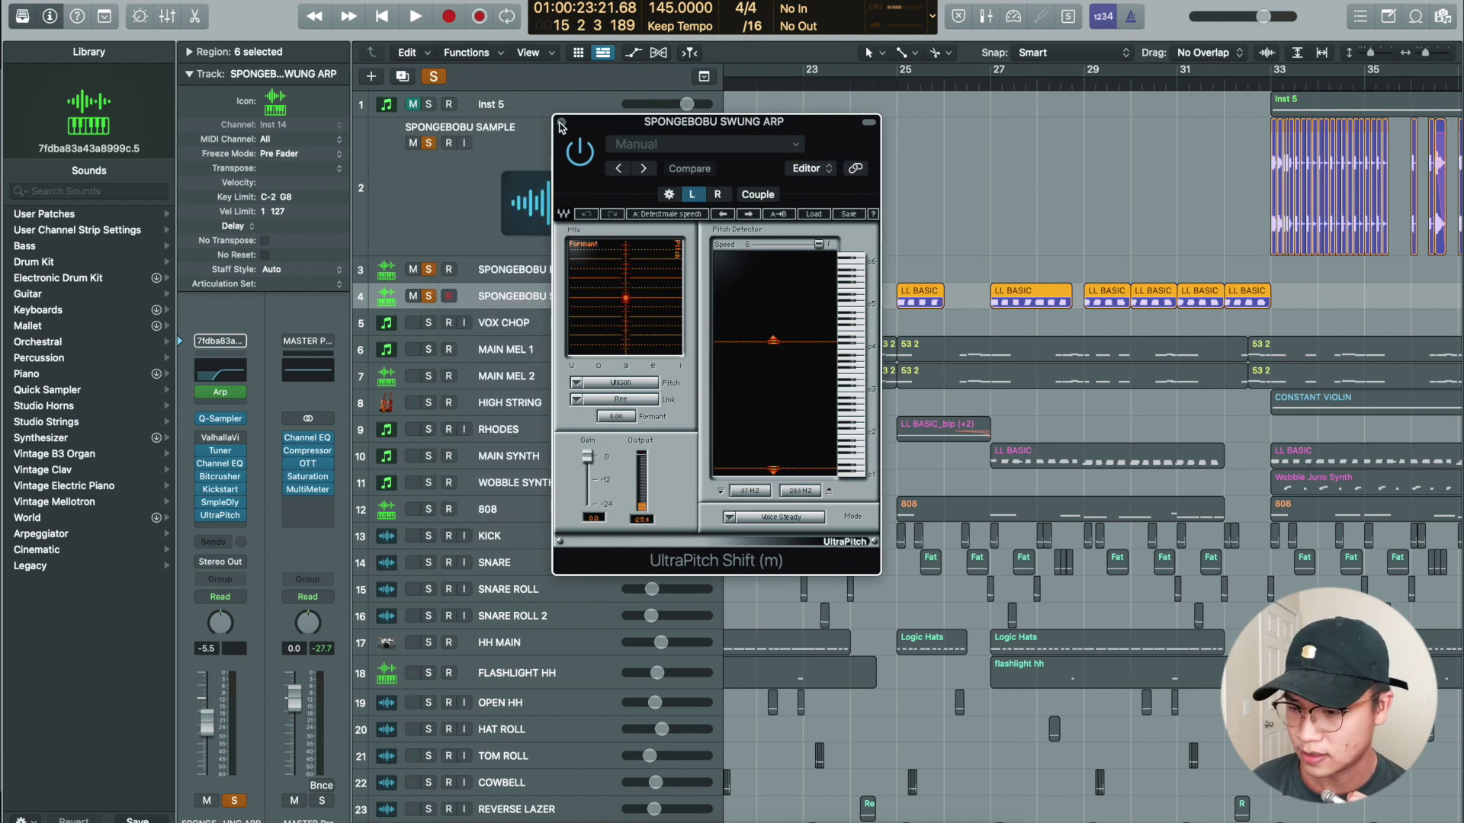
pyautogui.click(561, 123)
# - Place the playhead at bar 25 and select the first region on the SPONGEBOBU SWUNG ARP track
pyautogui.moveTo(837, 235); pyautogui.dragTo(1246, 309)
pyautogui.click(1013, 222)
pyautogui.click(889, 85)
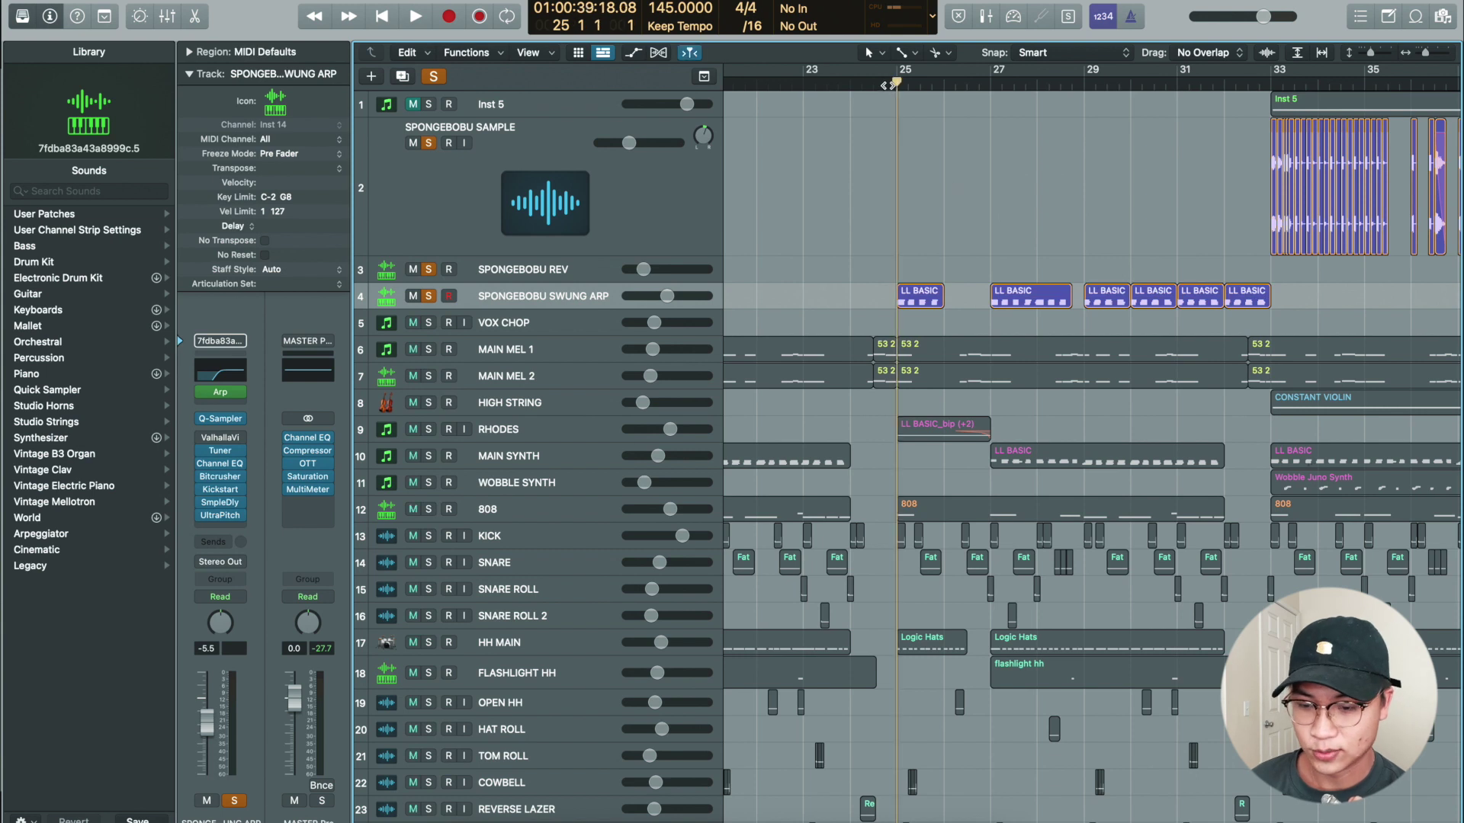
pyautogui.click(928, 298)
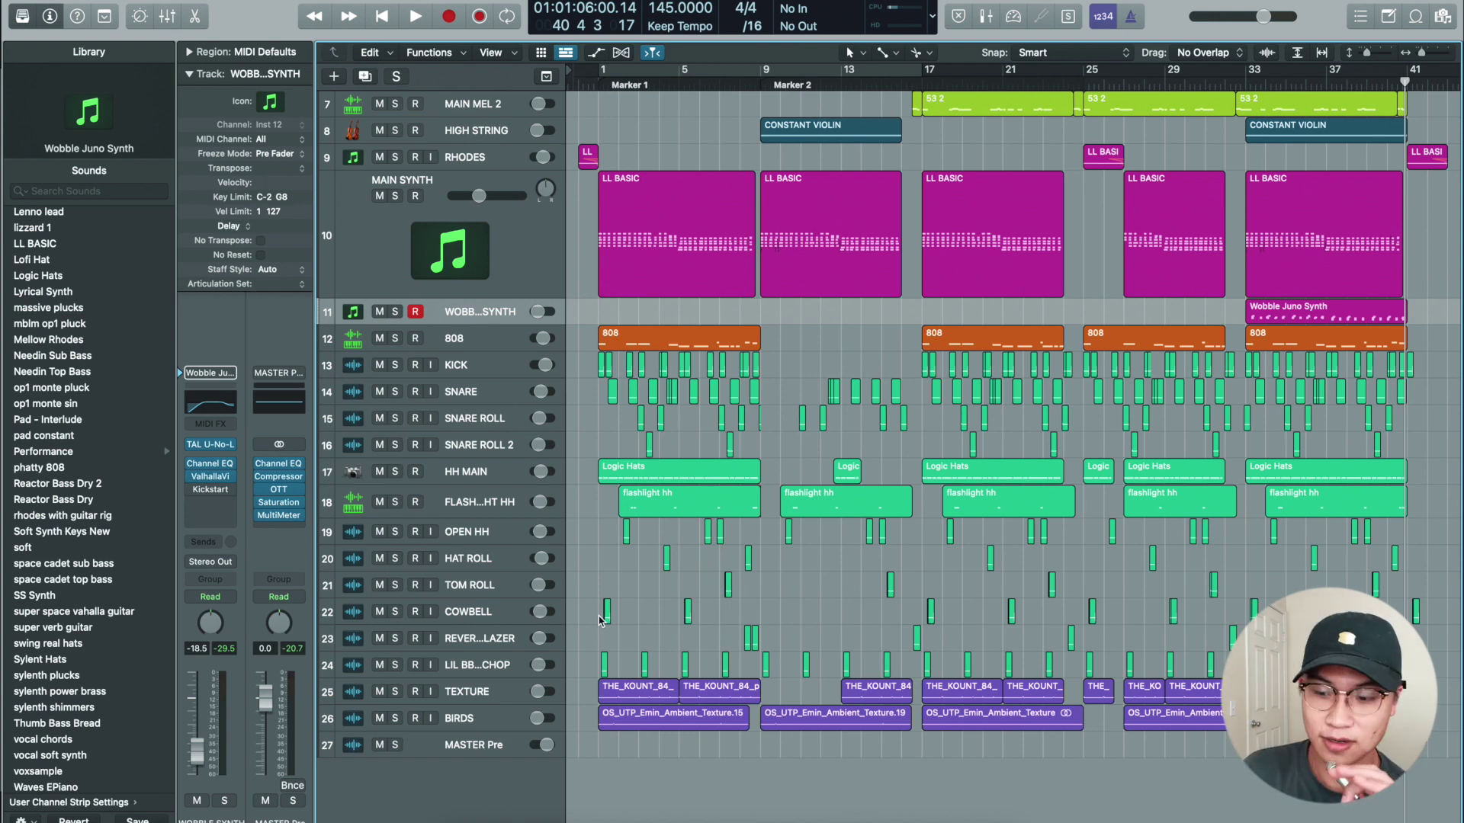
# - Select the MAIN SYNTH track and review the oscillator, envelope and filter settings of its Serum patch
pyautogui.scroll(1, 928, 524)
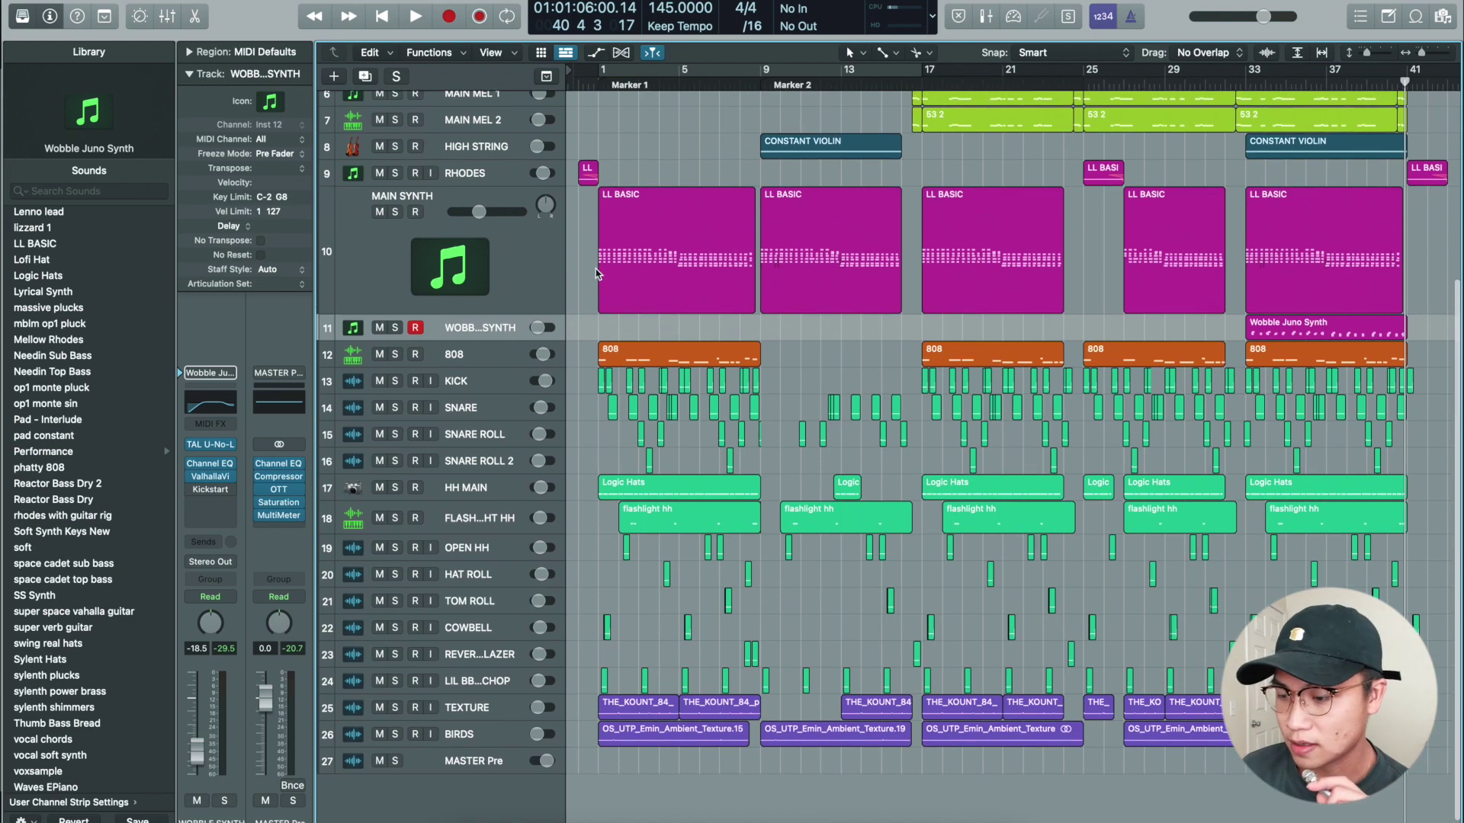
pyautogui.click(503, 258)
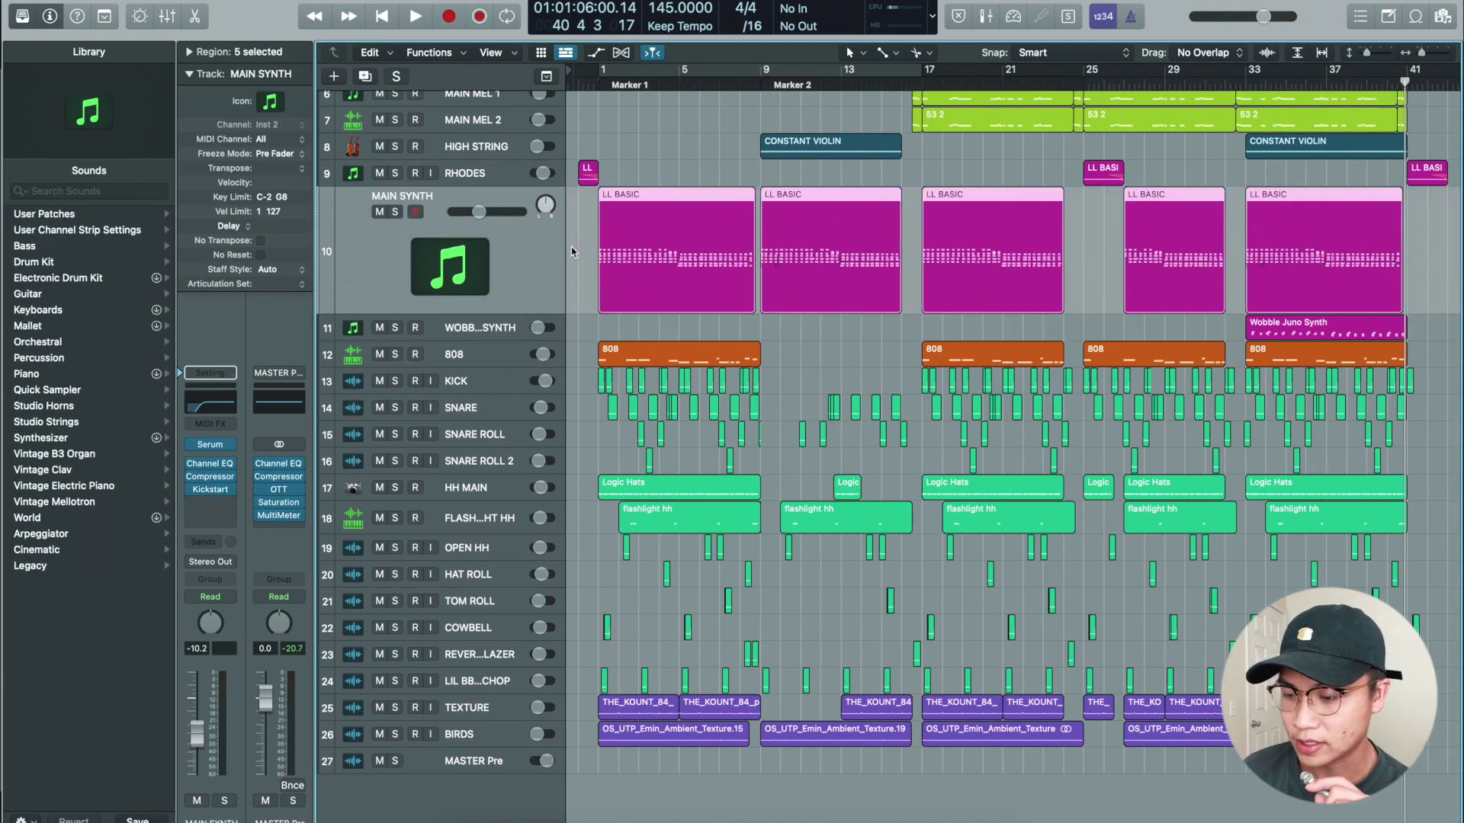
pyautogui.keyDown('shift'); pyautogui.click(1251, 248); pyautogui.keyUp('shift')
pyautogui.click(587, 256)
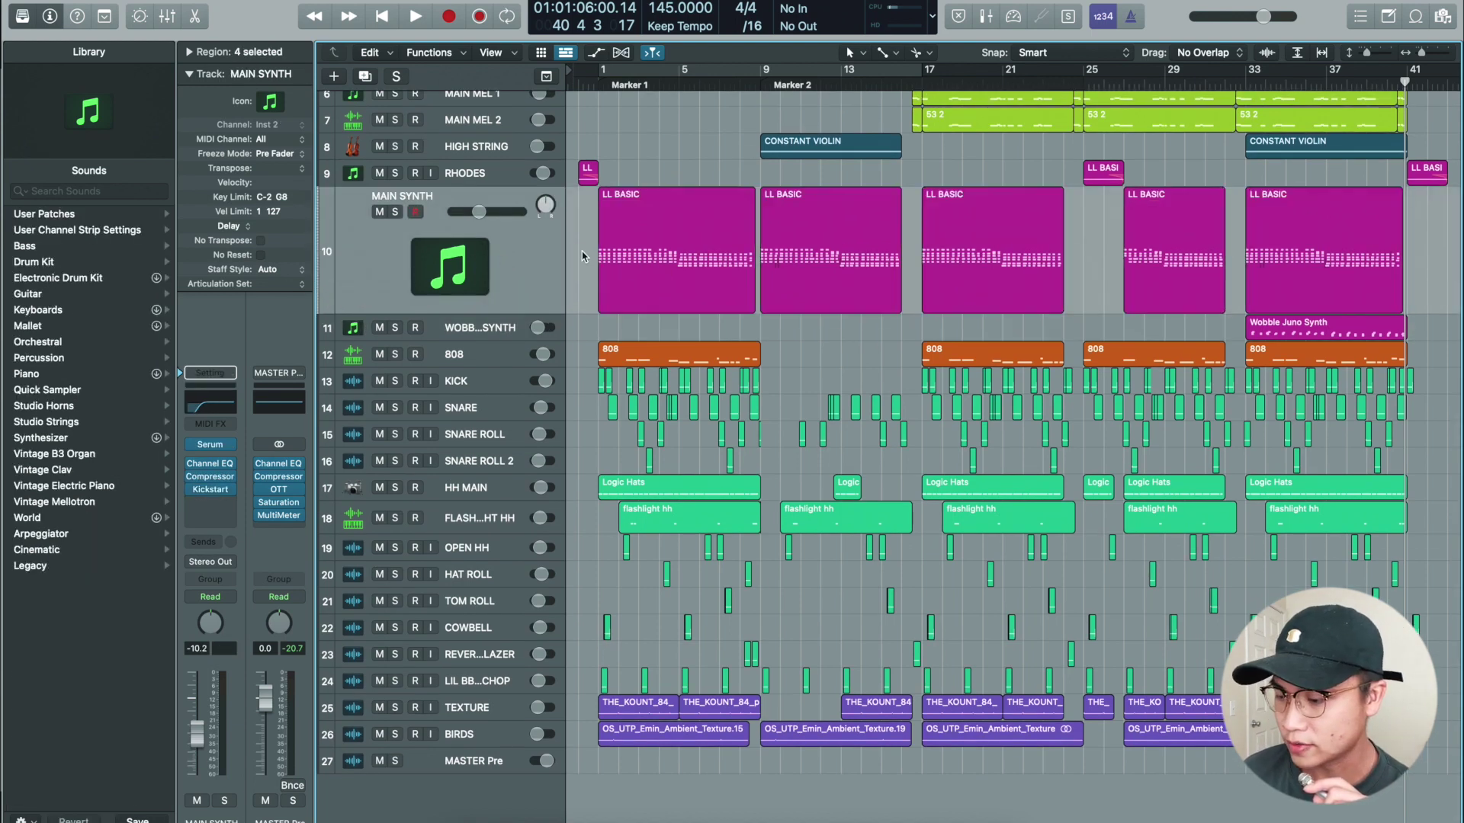
pyautogui.click(212, 446)
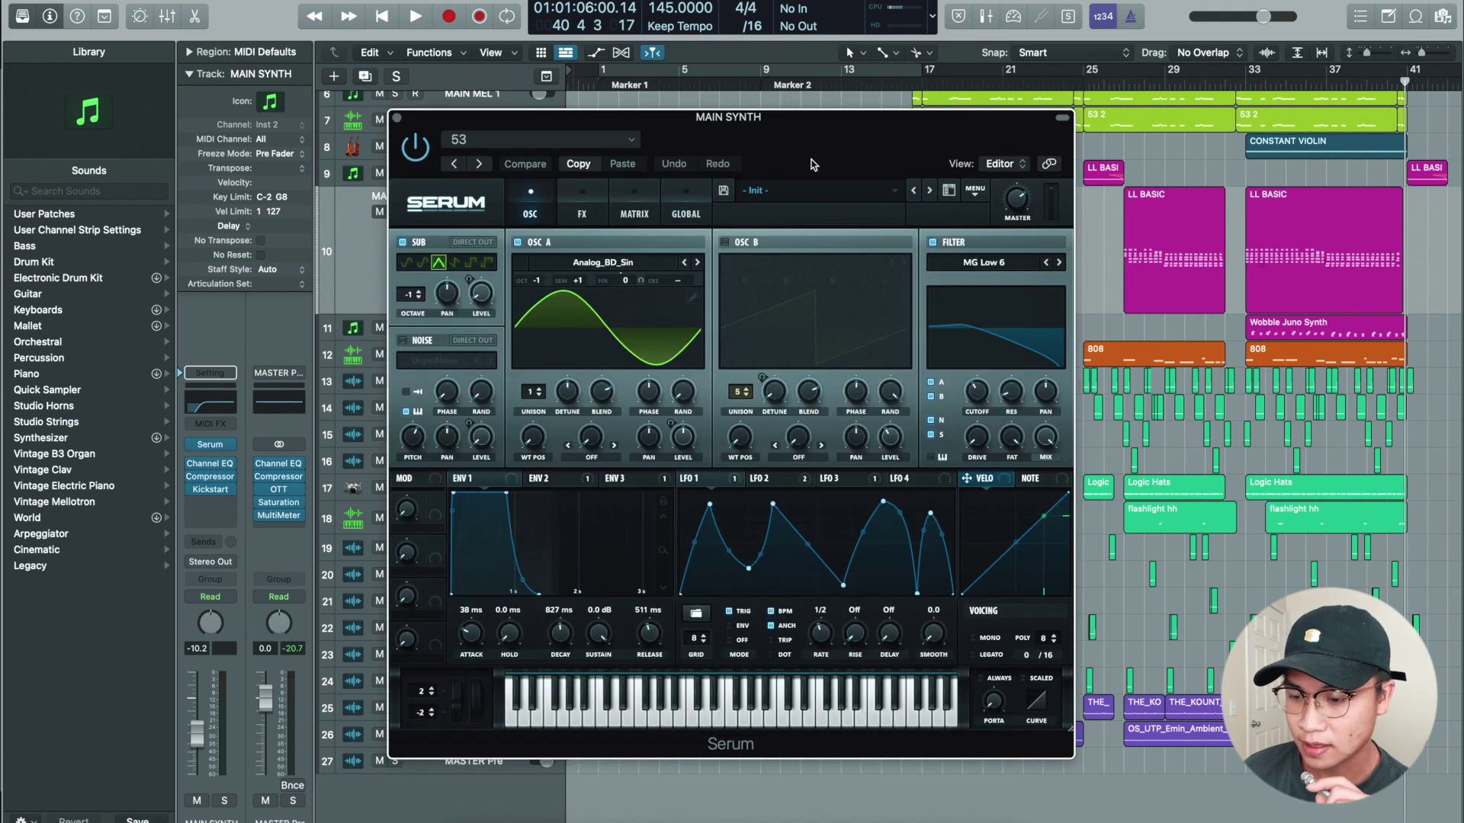
pyautogui.moveTo(816, 157); pyautogui.dragTo(913, 152)
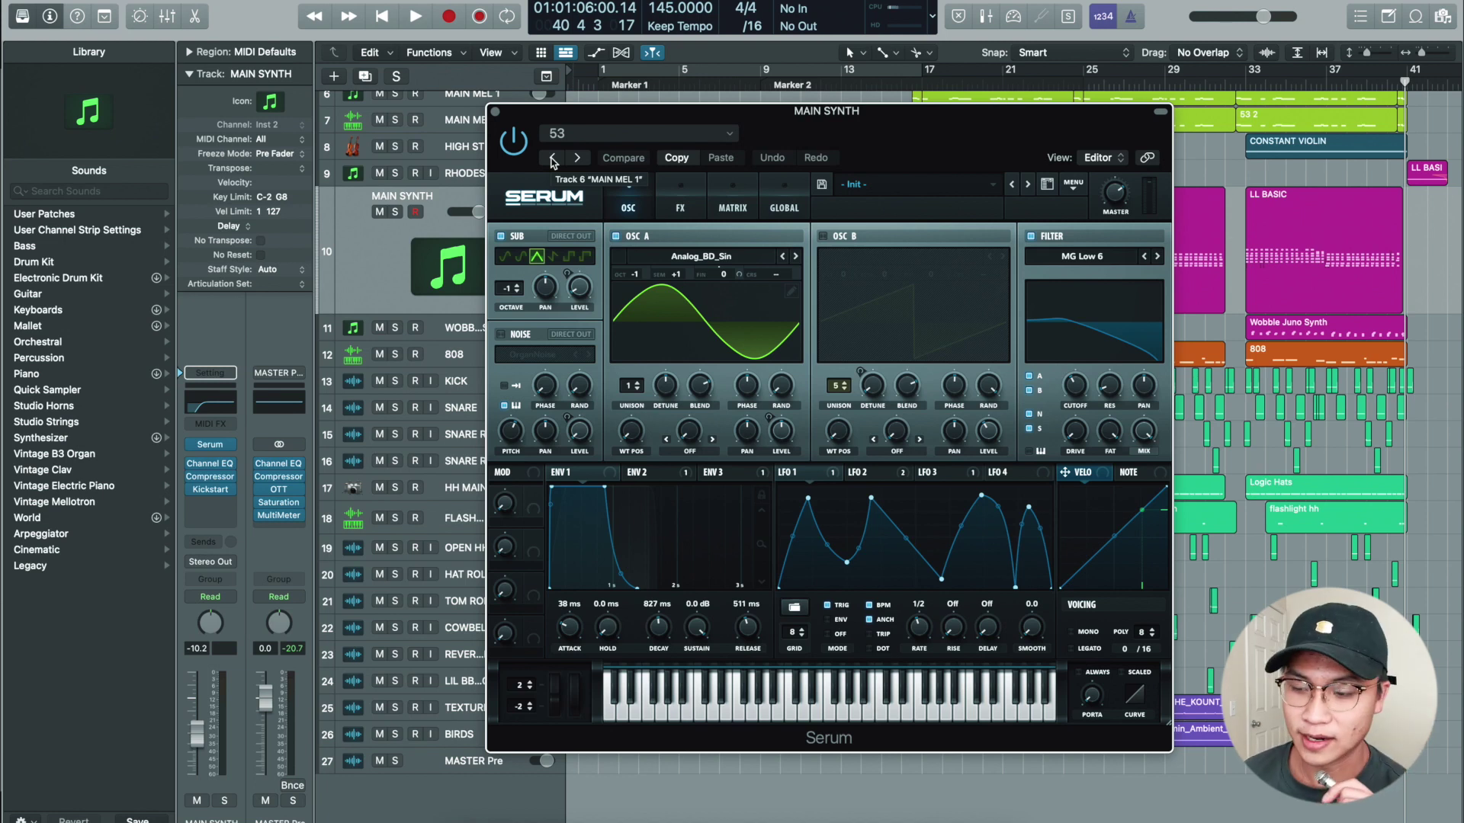
pyautogui.click(495, 111)
# - Open the first LL BASIC region on the MAIN SYNTH track in the piano roll and examine its chord notes
pyautogui.click(639, 241)
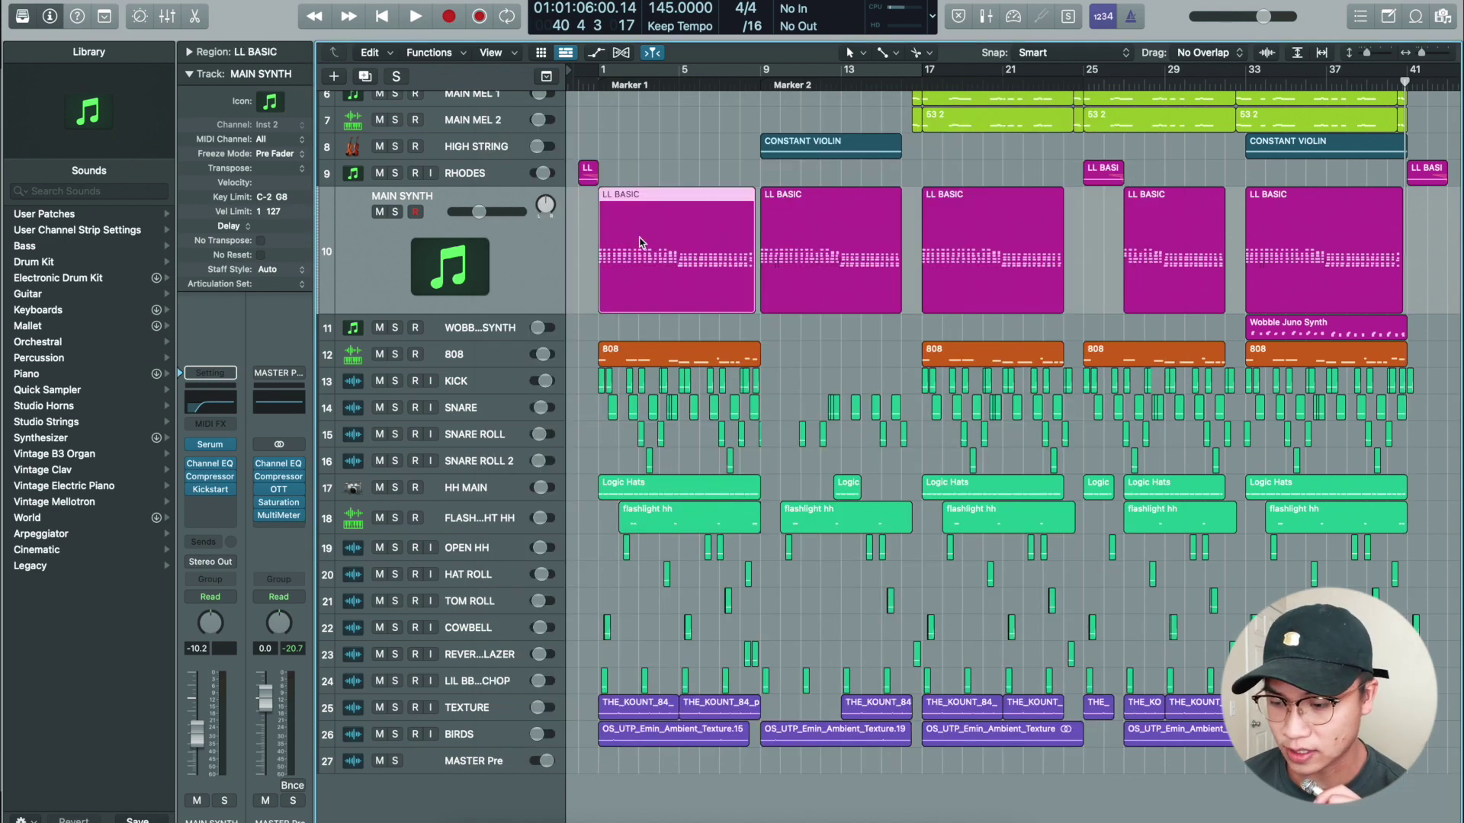
pyautogui.doubleClick(638, 242)
pyautogui.moveTo(630, 425); pyautogui.dragTo(632, 660)
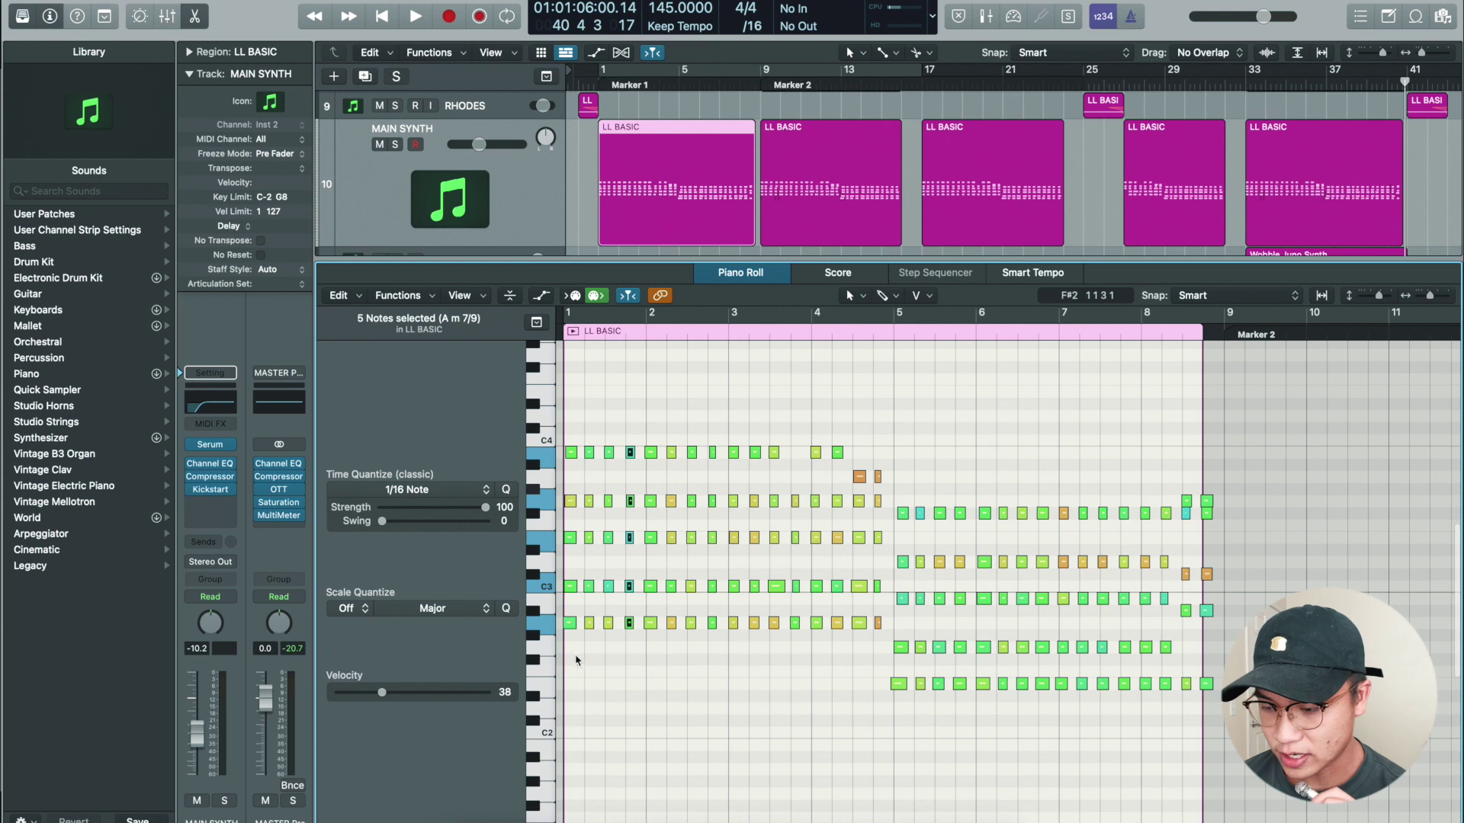
pyautogui.hscroll(2, 734, 710)
pyautogui.moveTo(840, 440); pyautogui.dragTo(844, 723)
pyautogui.click(760, 712)
pyautogui.hscroll(-2, 760, 712)
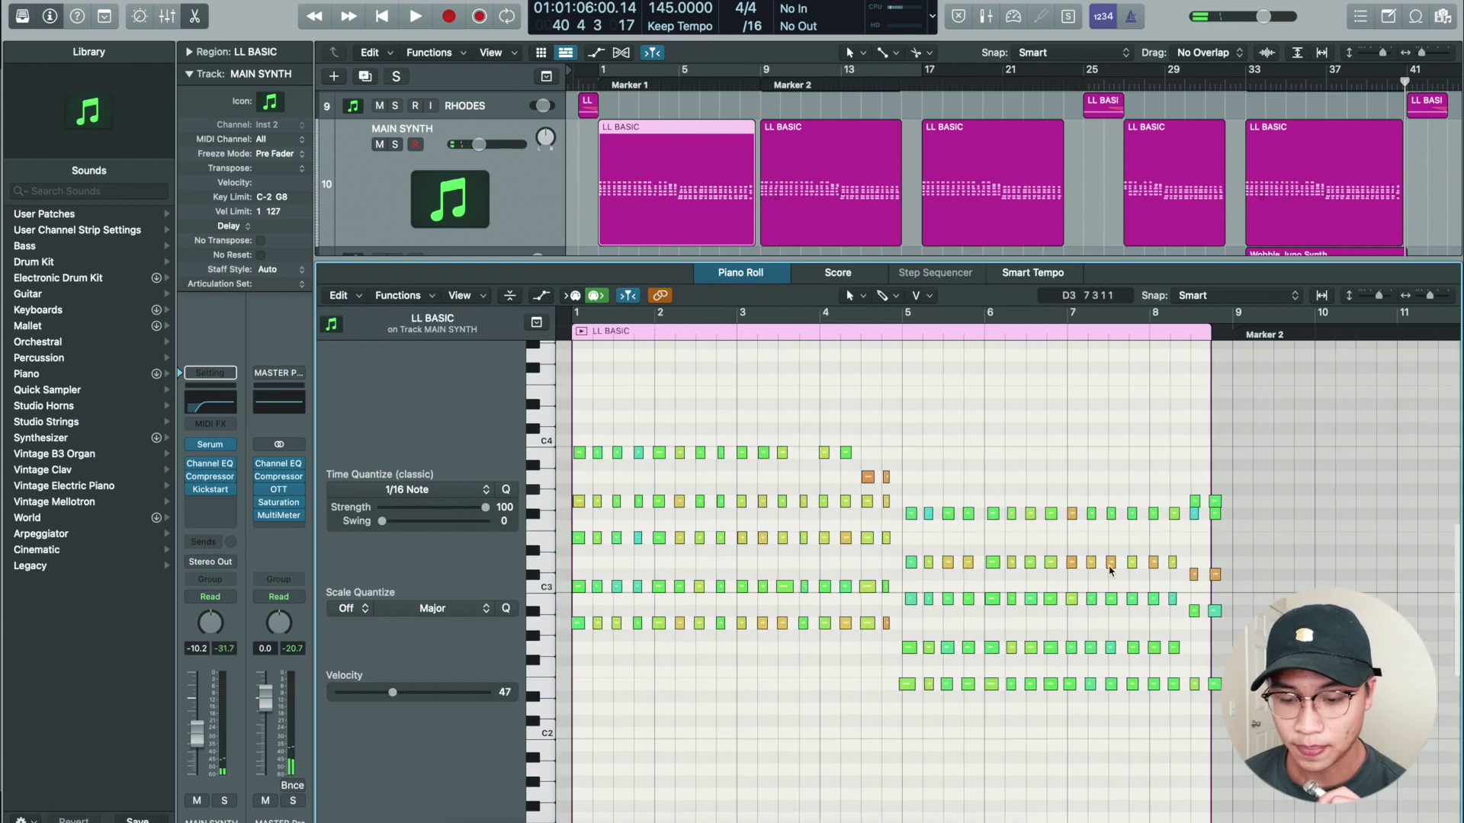
# - Check the second chord's notes, close the piano roll and select all LL BASIC regions on the MAIN SYNTH track
pyautogui.moveTo(1186, 448); pyautogui.dragTo(1207, 728)
pyautogui.click(715, 382)
pyautogui.press('e')
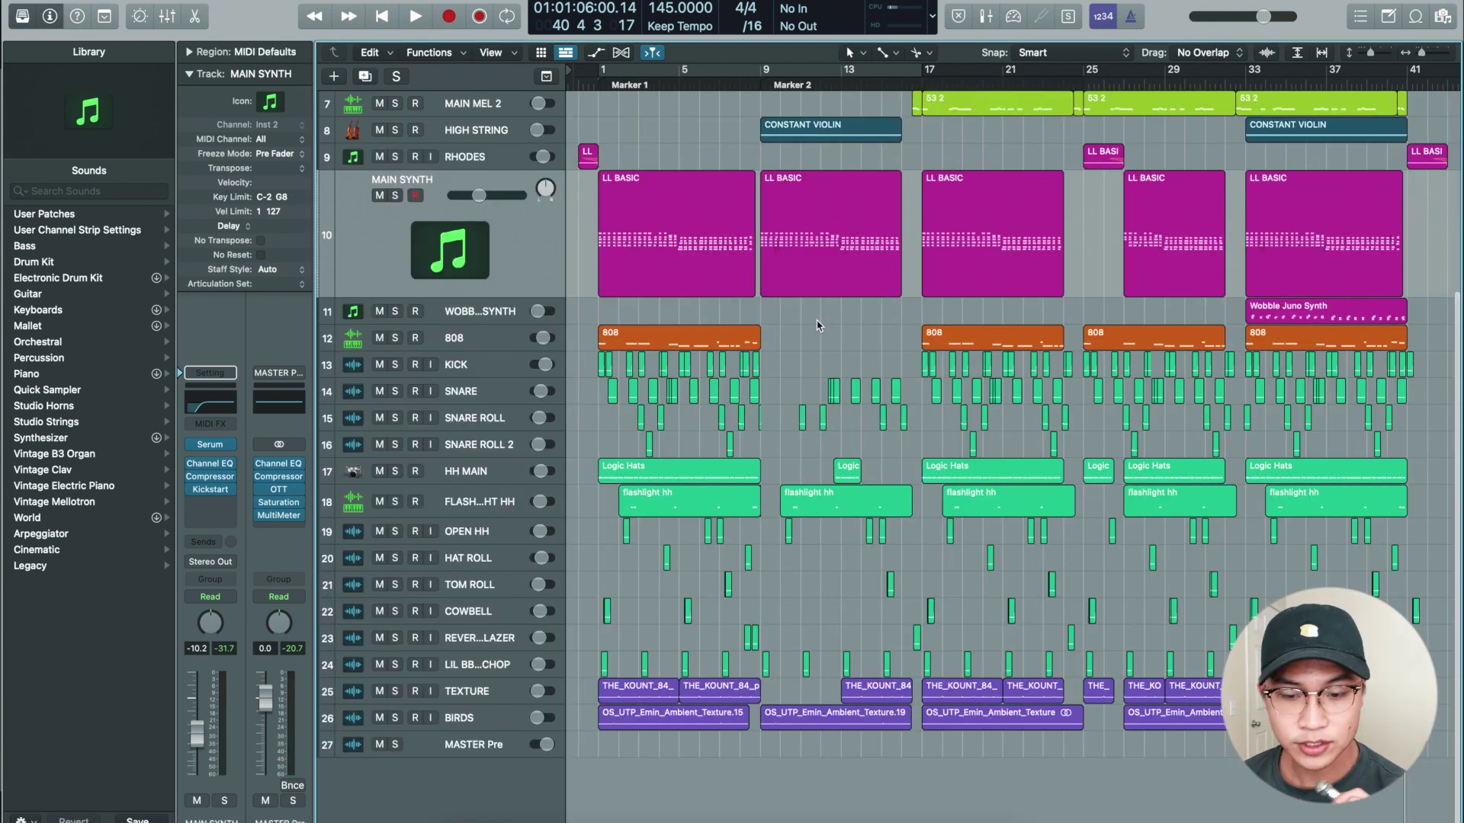
pyautogui.moveTo(1409, 263); pyautogui.dragTo(688, 244)
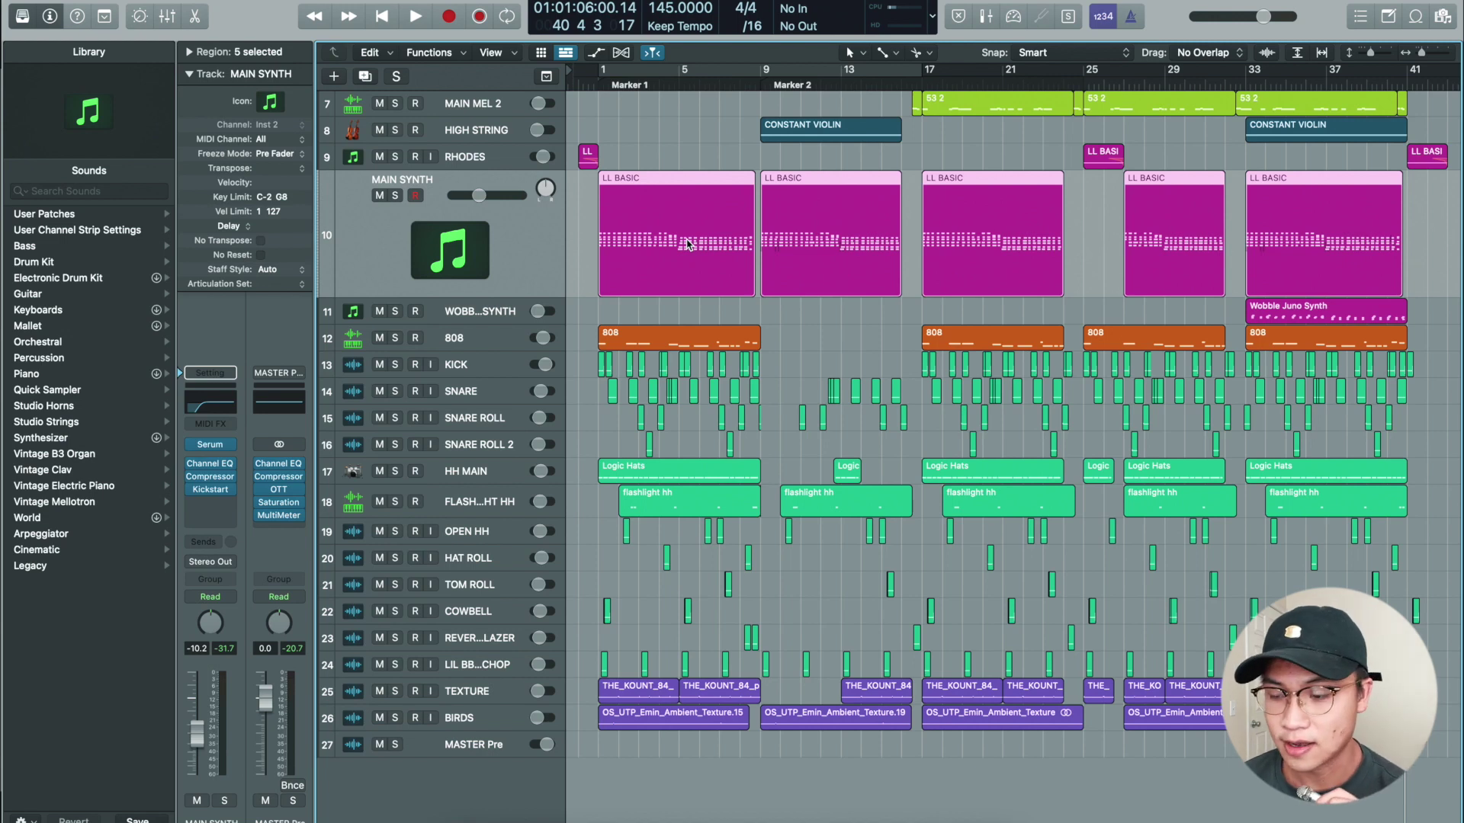
# - Select the RHODES region at bar 25 and listen to the arrangement from there
pyautogui.click(583, 160)
pyautogui.click(1088, 159)
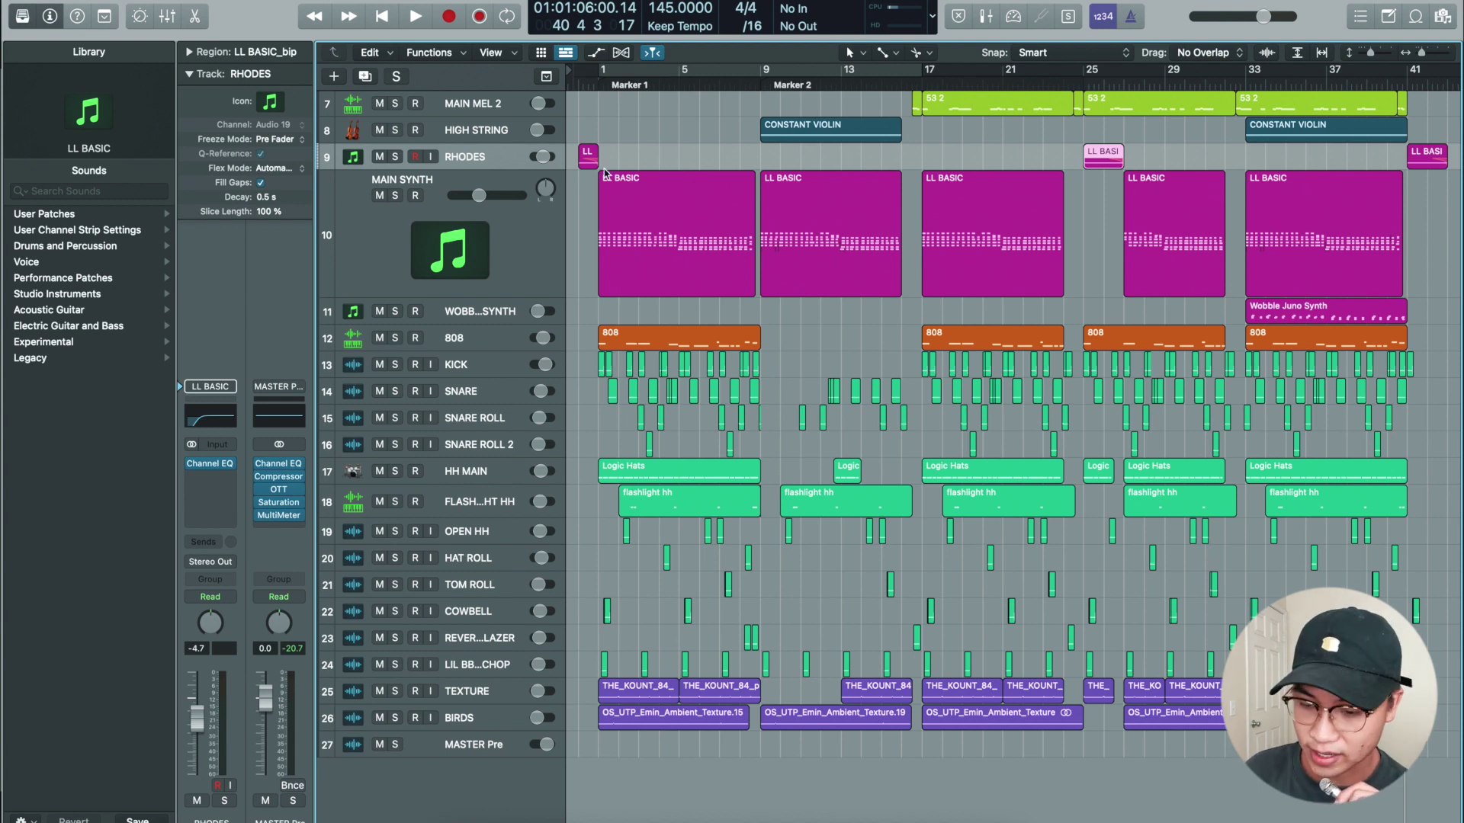
pyautogui.hotkey('shift', 'Return')
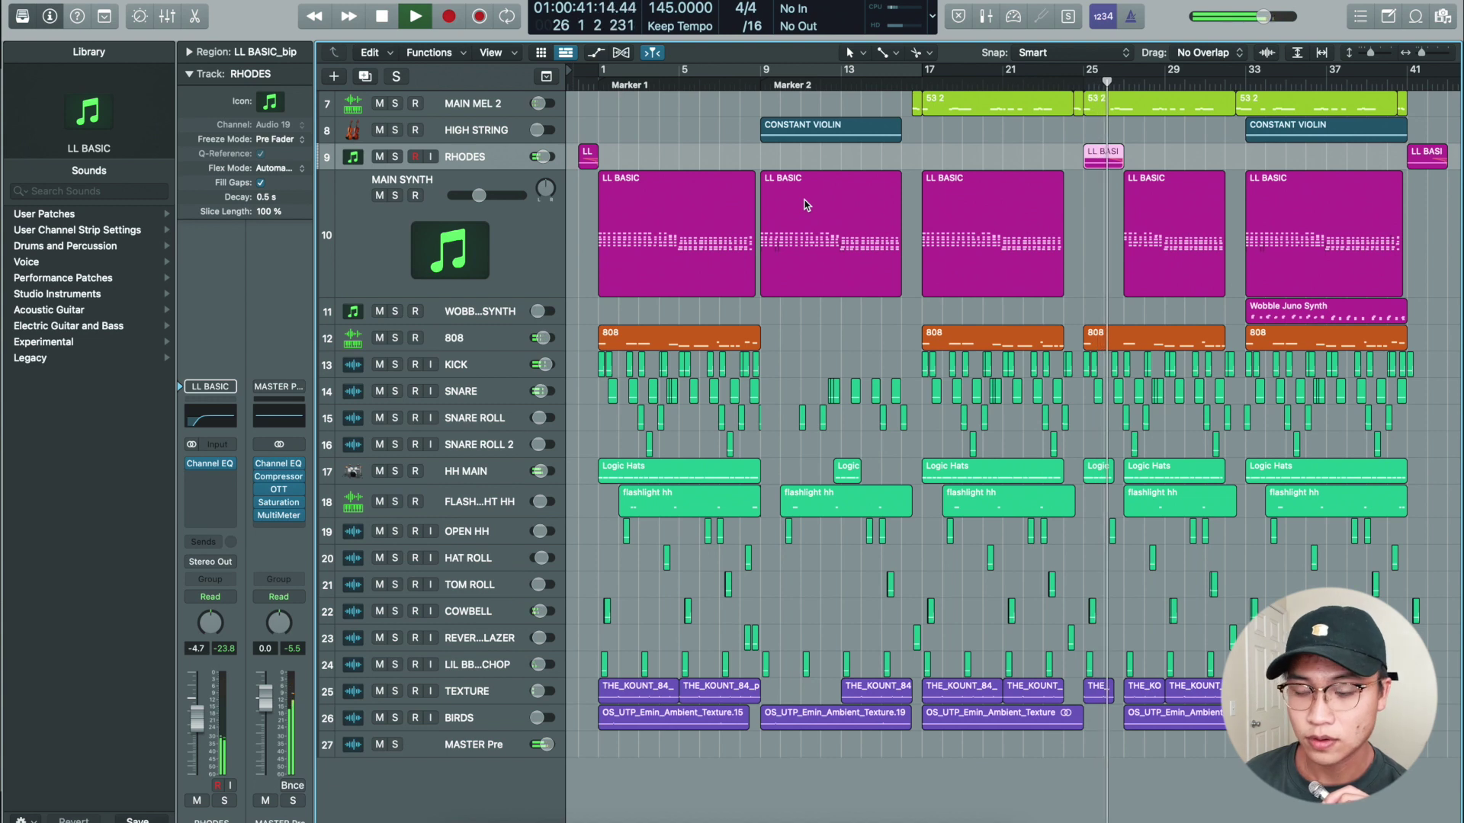
pyautogui.press('space')
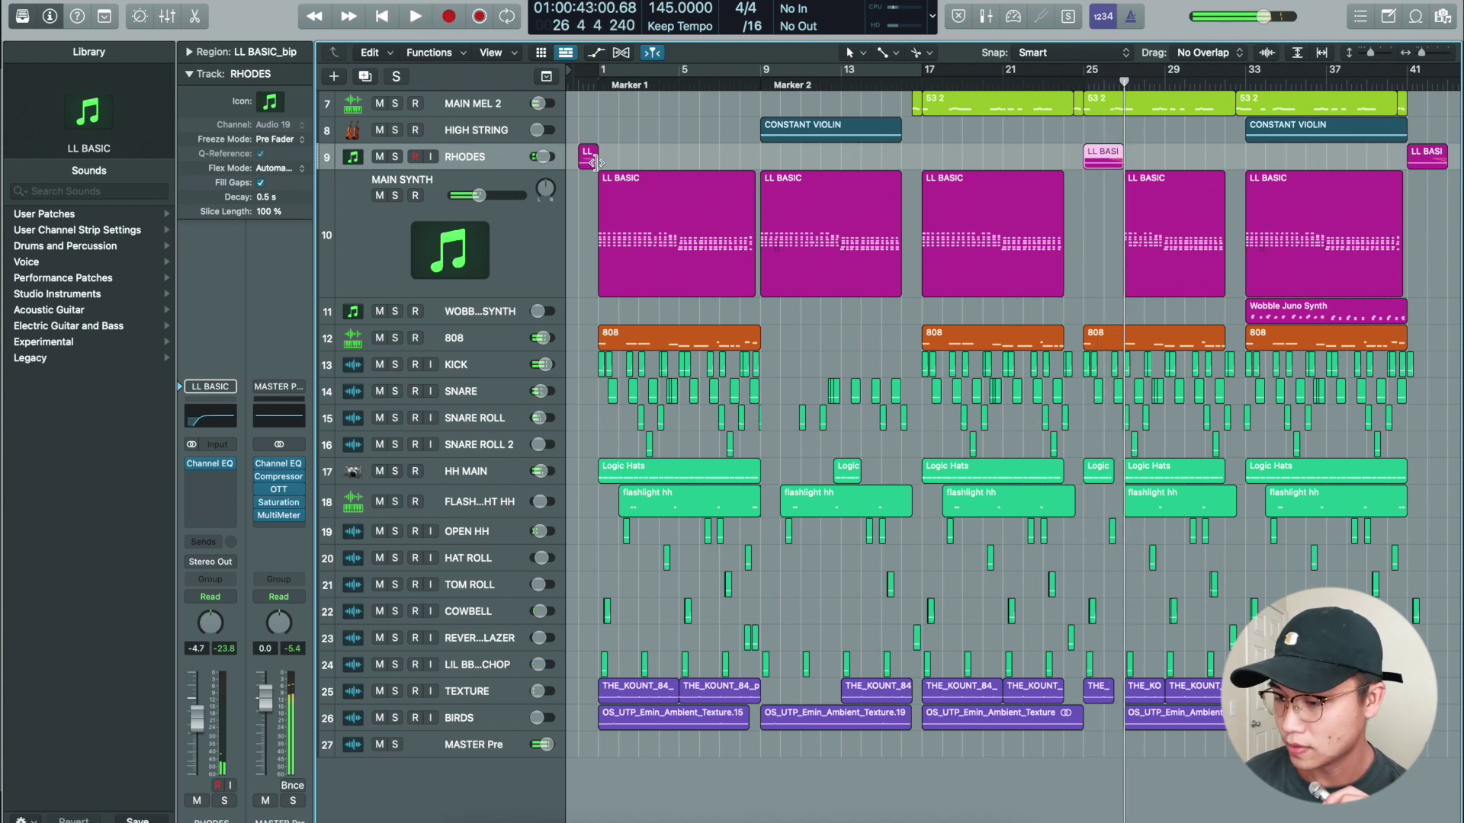
# - Play the first LL BASIC region on the MAIN SYNTH track from bar 1 with the track soloed
pyautogui.click(678, 229)
pyautogui.hotkey('shift', 'Return')
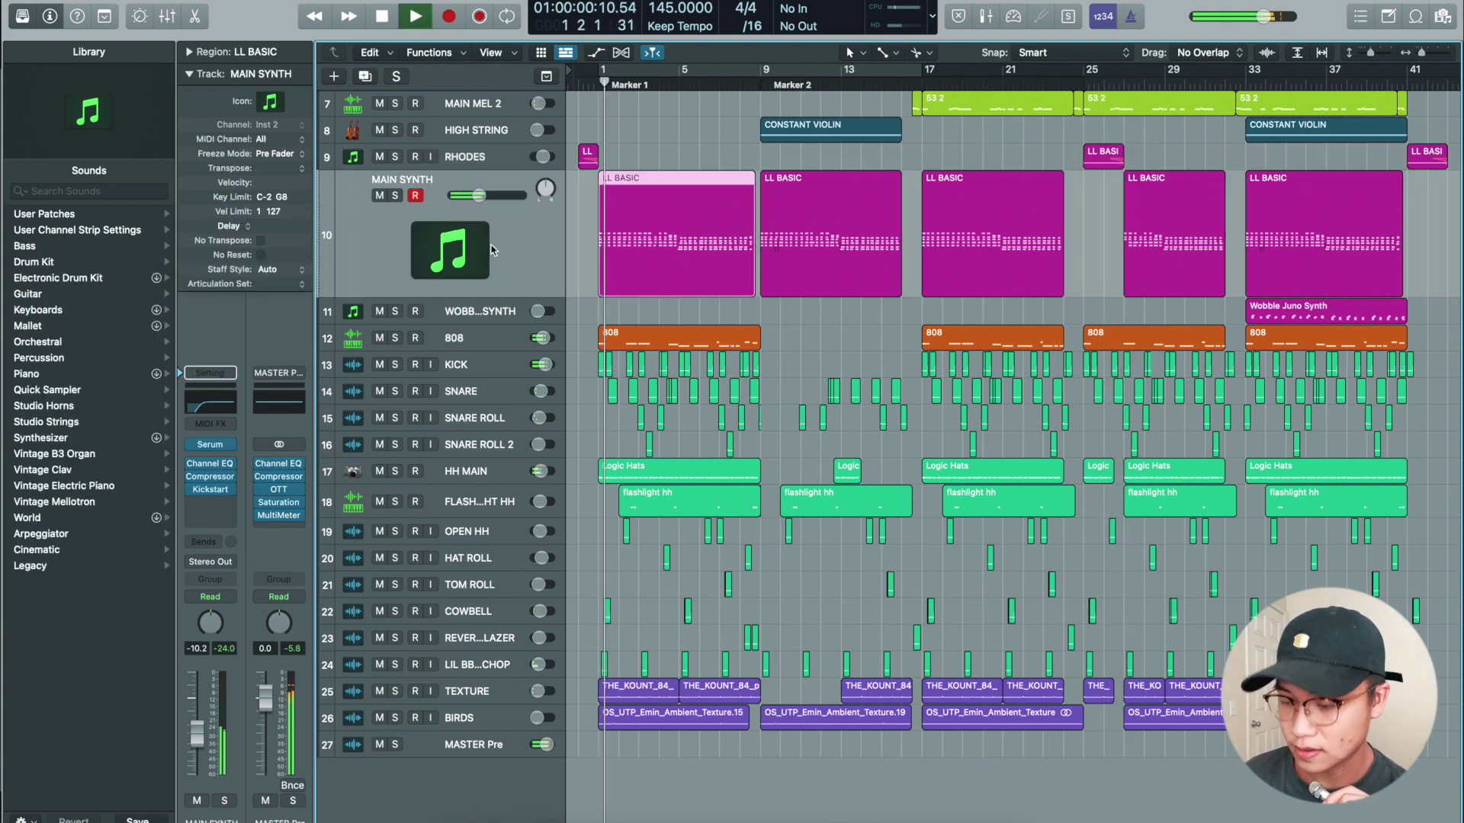
pyautogui.click(395, 195)
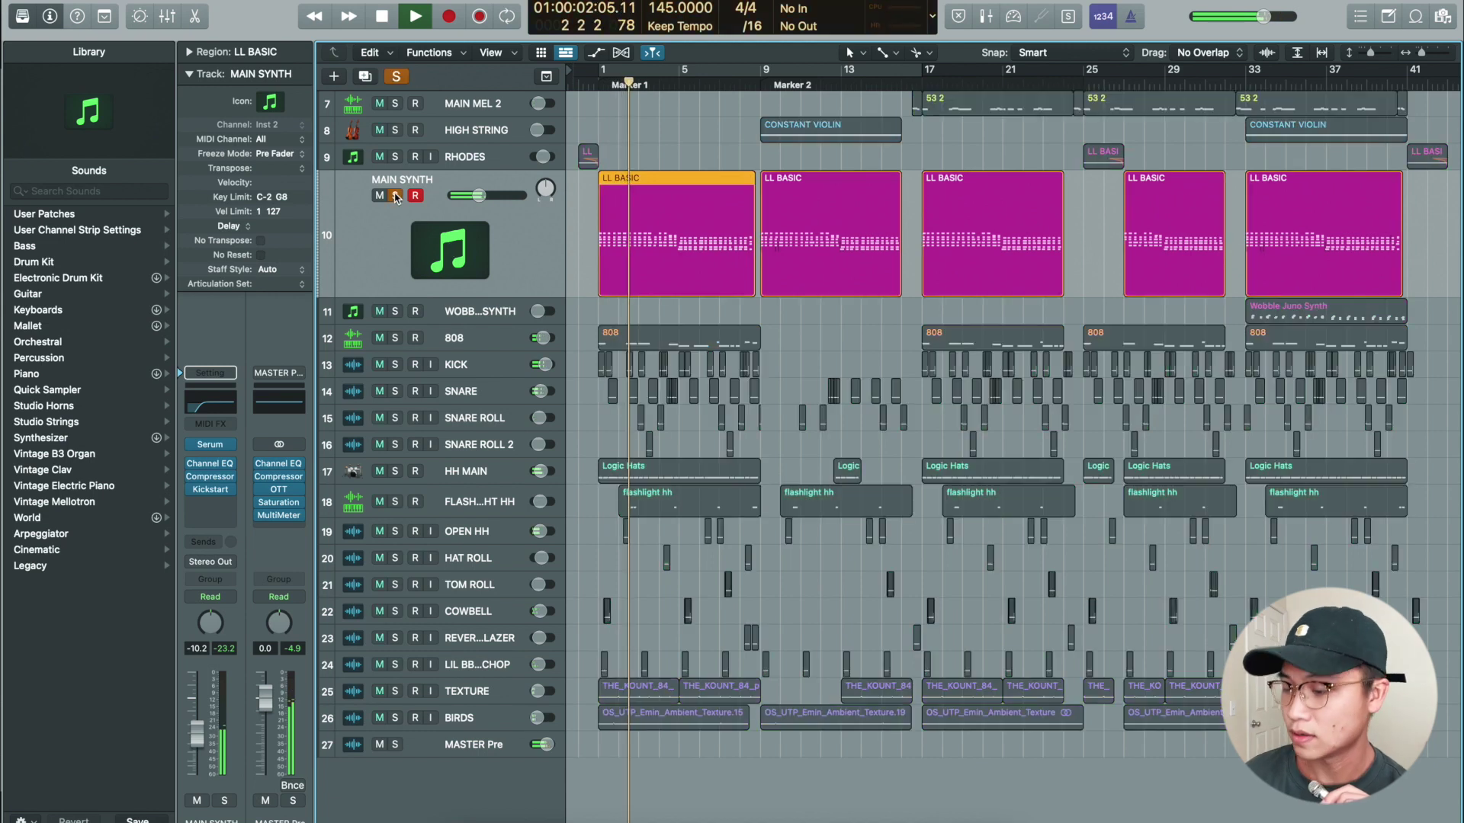
# - Select the Wobble Juno Synth region and review the TAL U-No-LX patch settings on the WOBBLE SYNTH track
pyautogui.click(1365, 318)
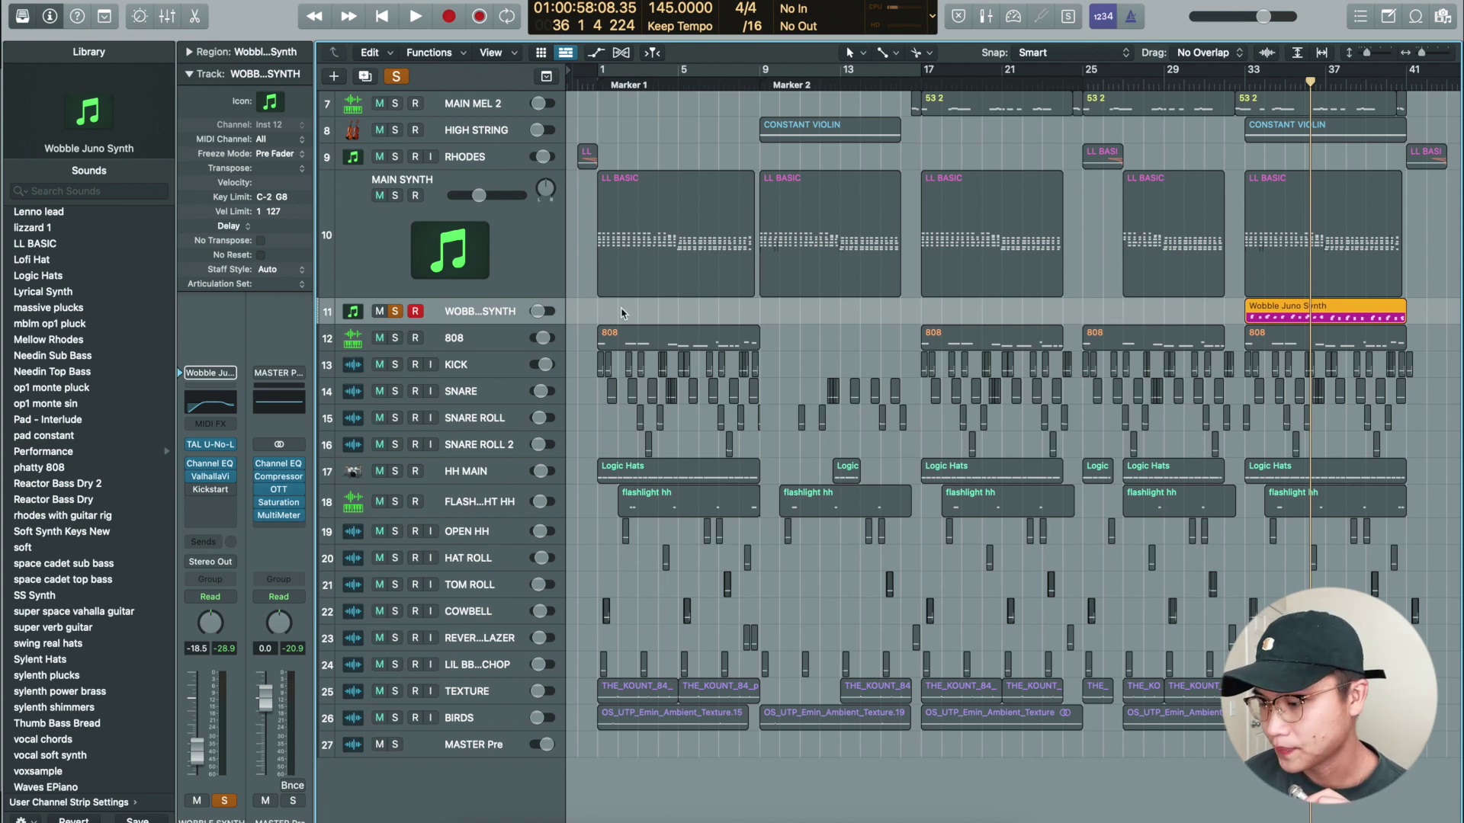
pyautogui.hscroll(3, 621, 313)
pyautogui.click(212, 450)
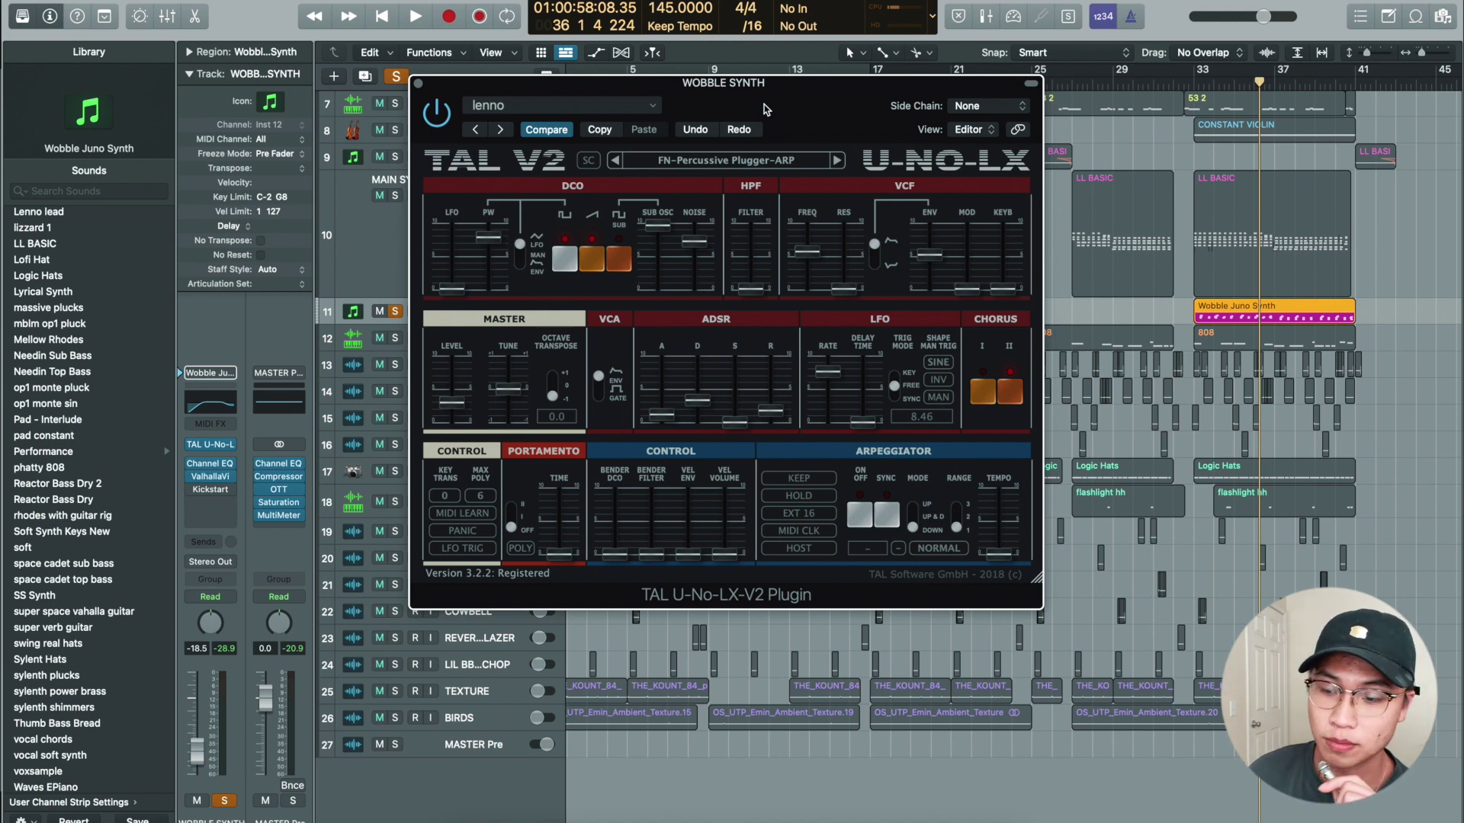
pyautogui.moveTo(763, 104); pyautogui.dragTo(828, 93)
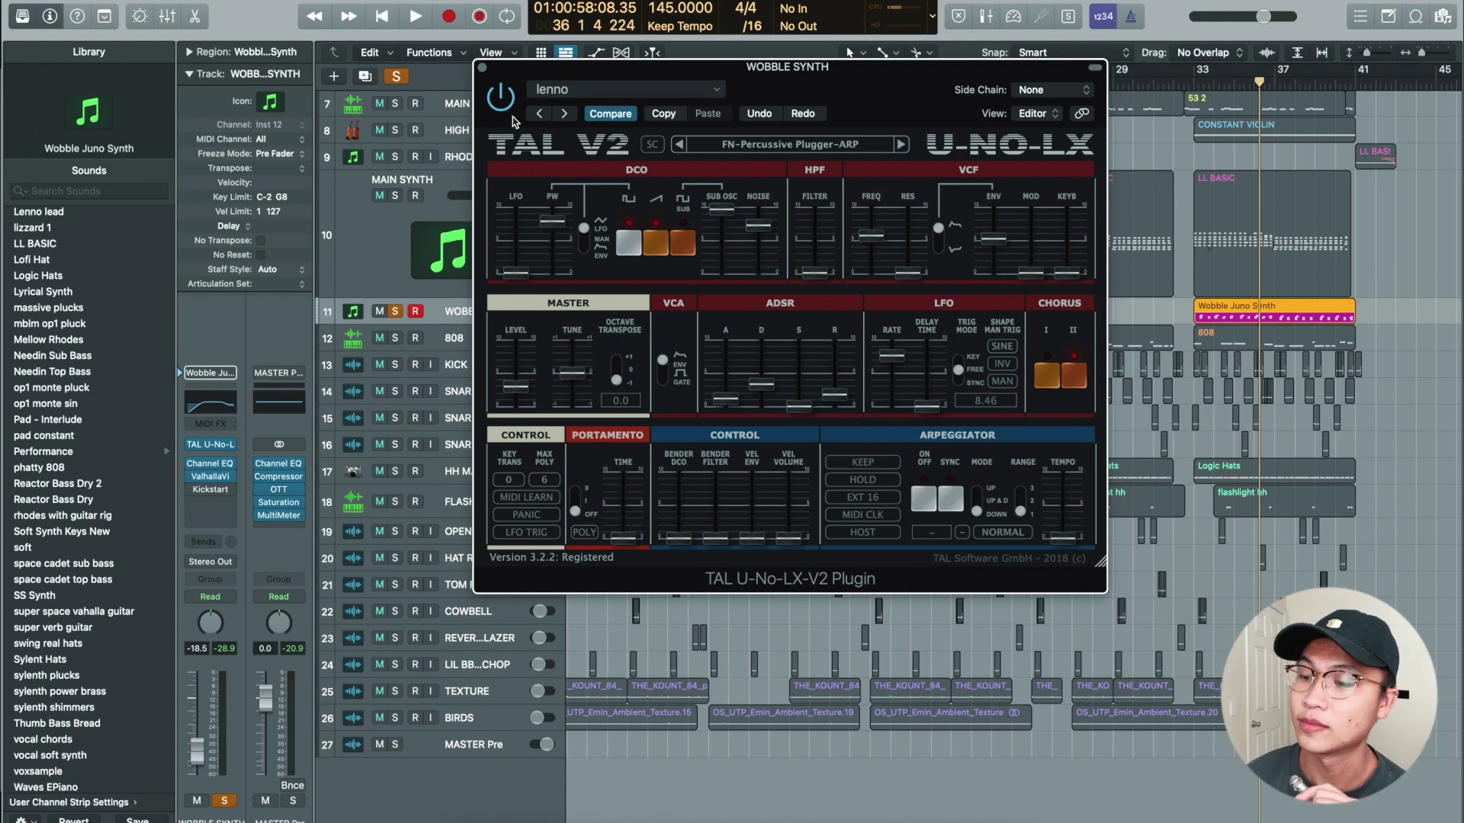
pyautogui.click(482, 67)
# - Open the Wobble Juno Synth region in the piano roll, examine its chord notes and close the editor
pyautogui.doubleClick(1224, 314)
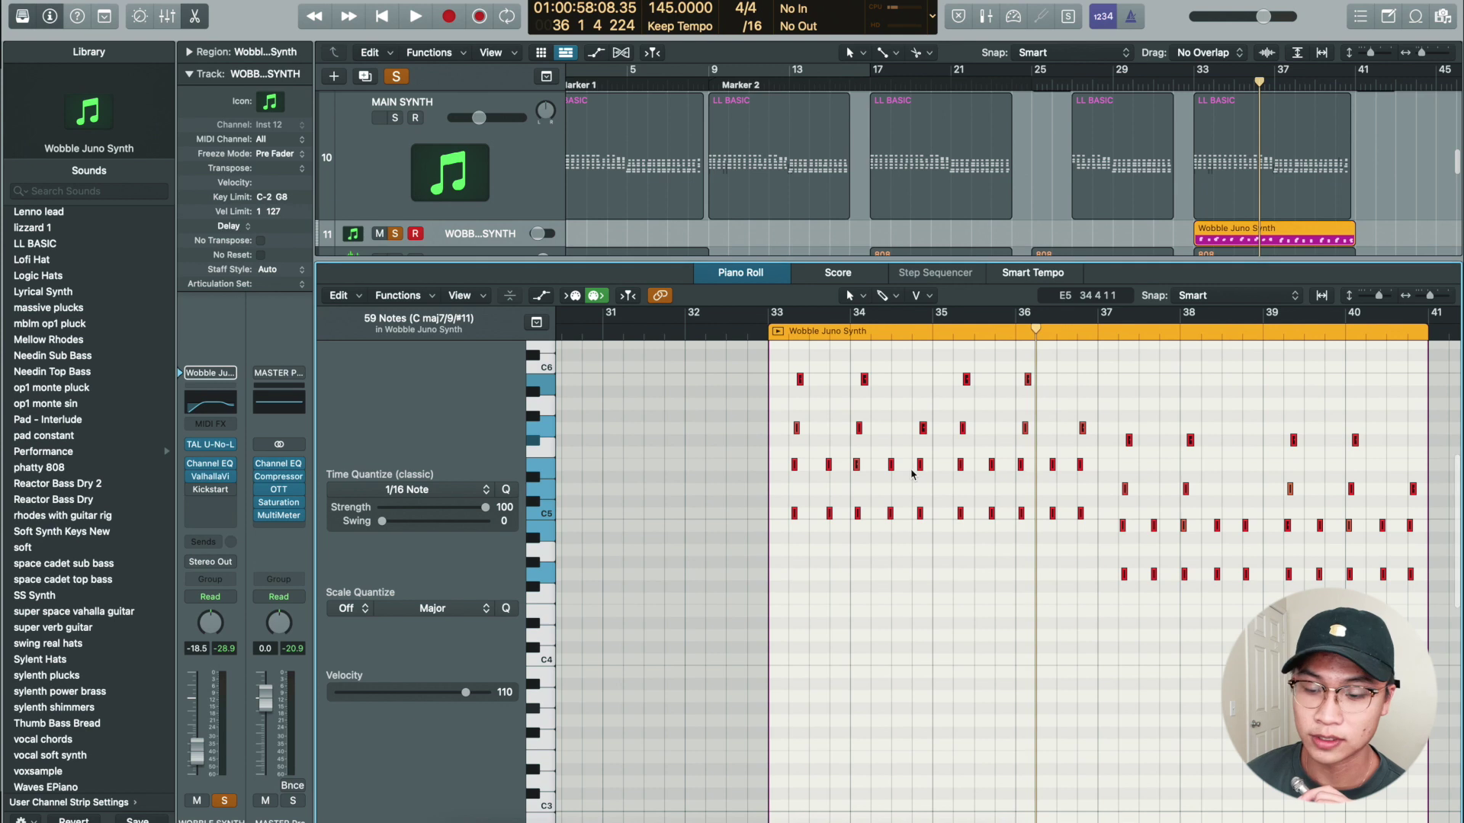
pyautogui.moveTo(898, 407); pyautogui.dragTo(938, 523)
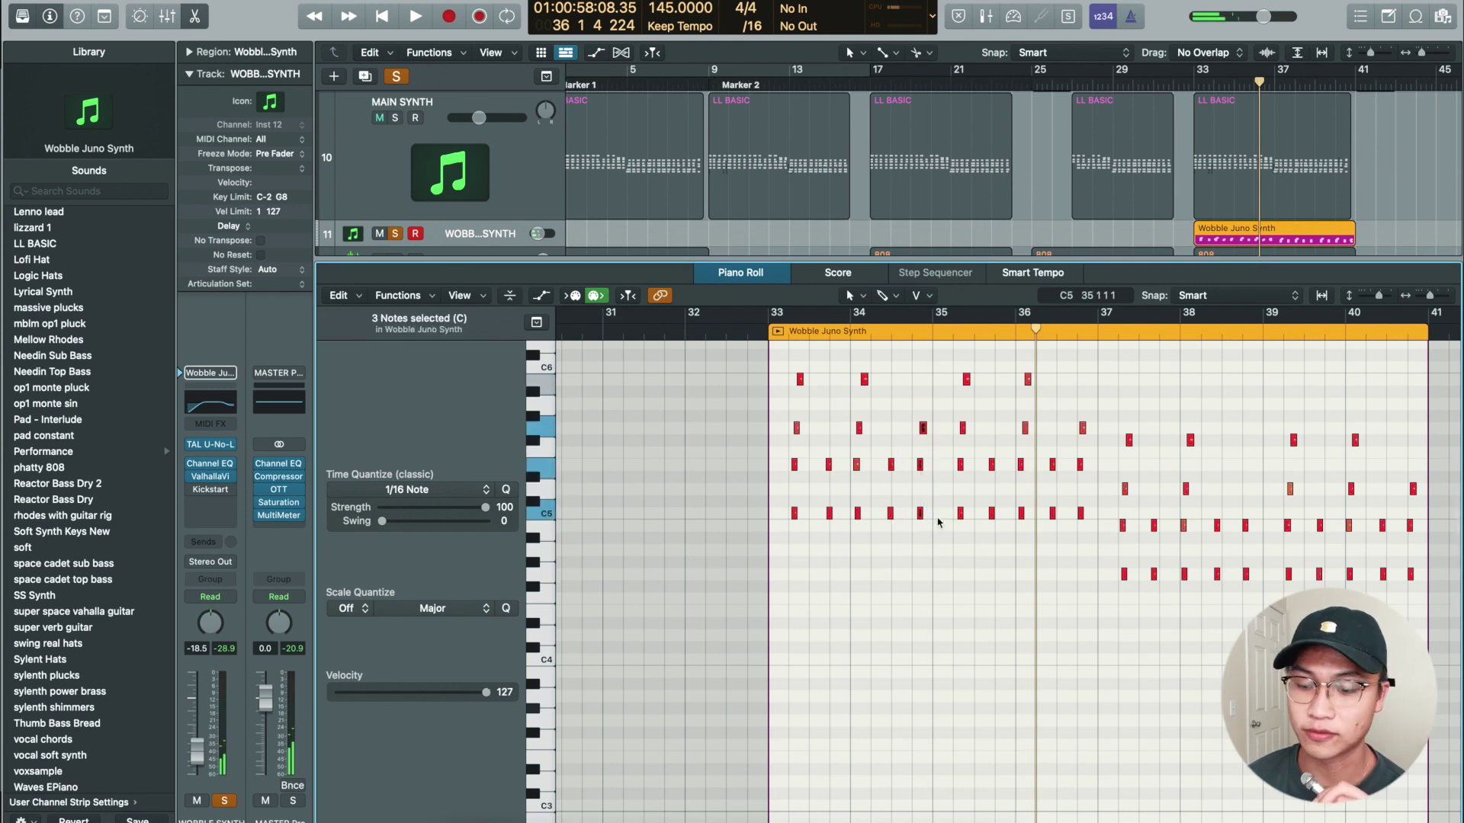
pyautogui.moveTo(933, 371); pyautogui.dragTo(953, 498)
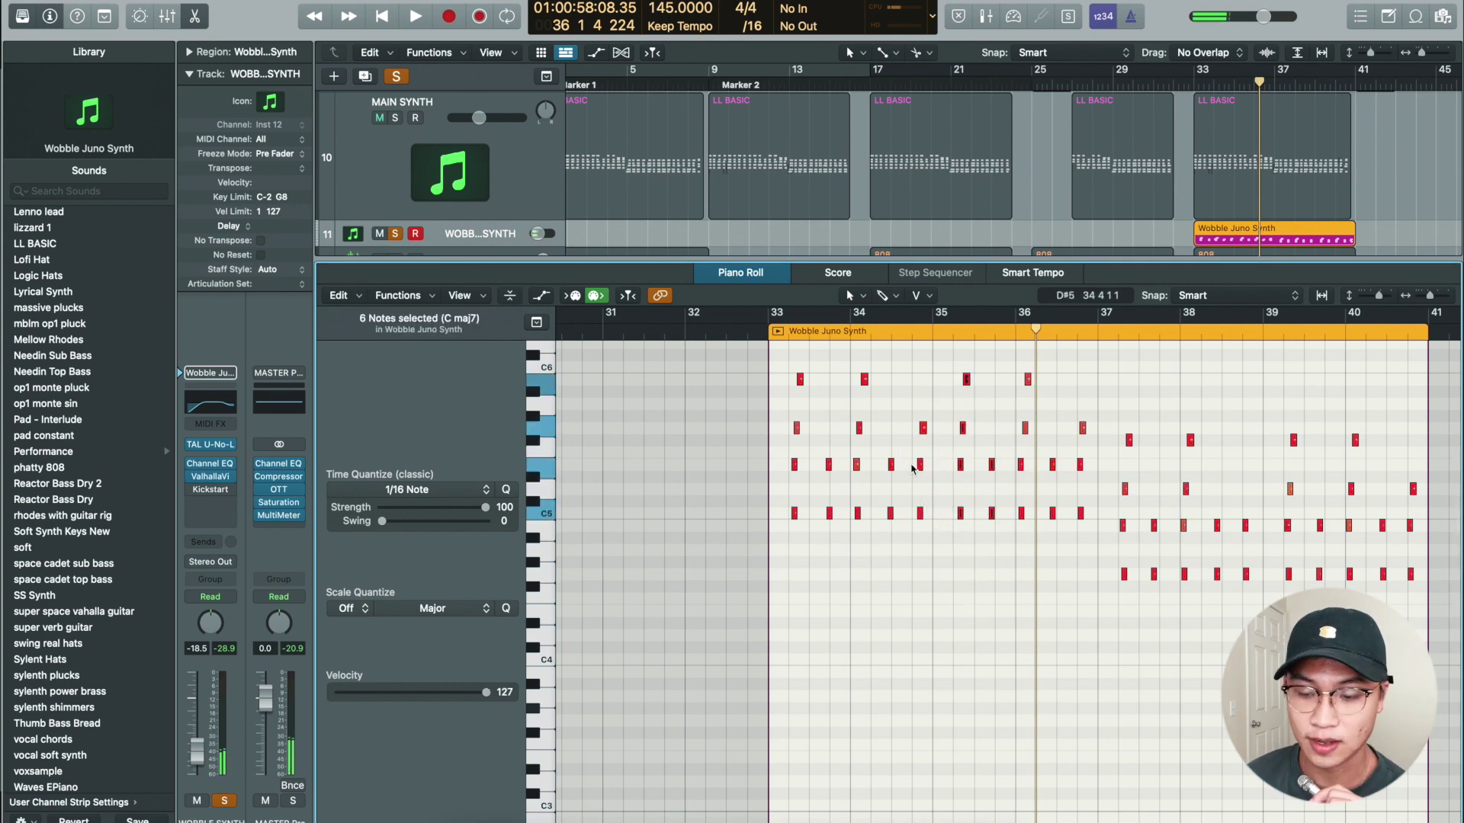
pyautogui.click(919, 412)
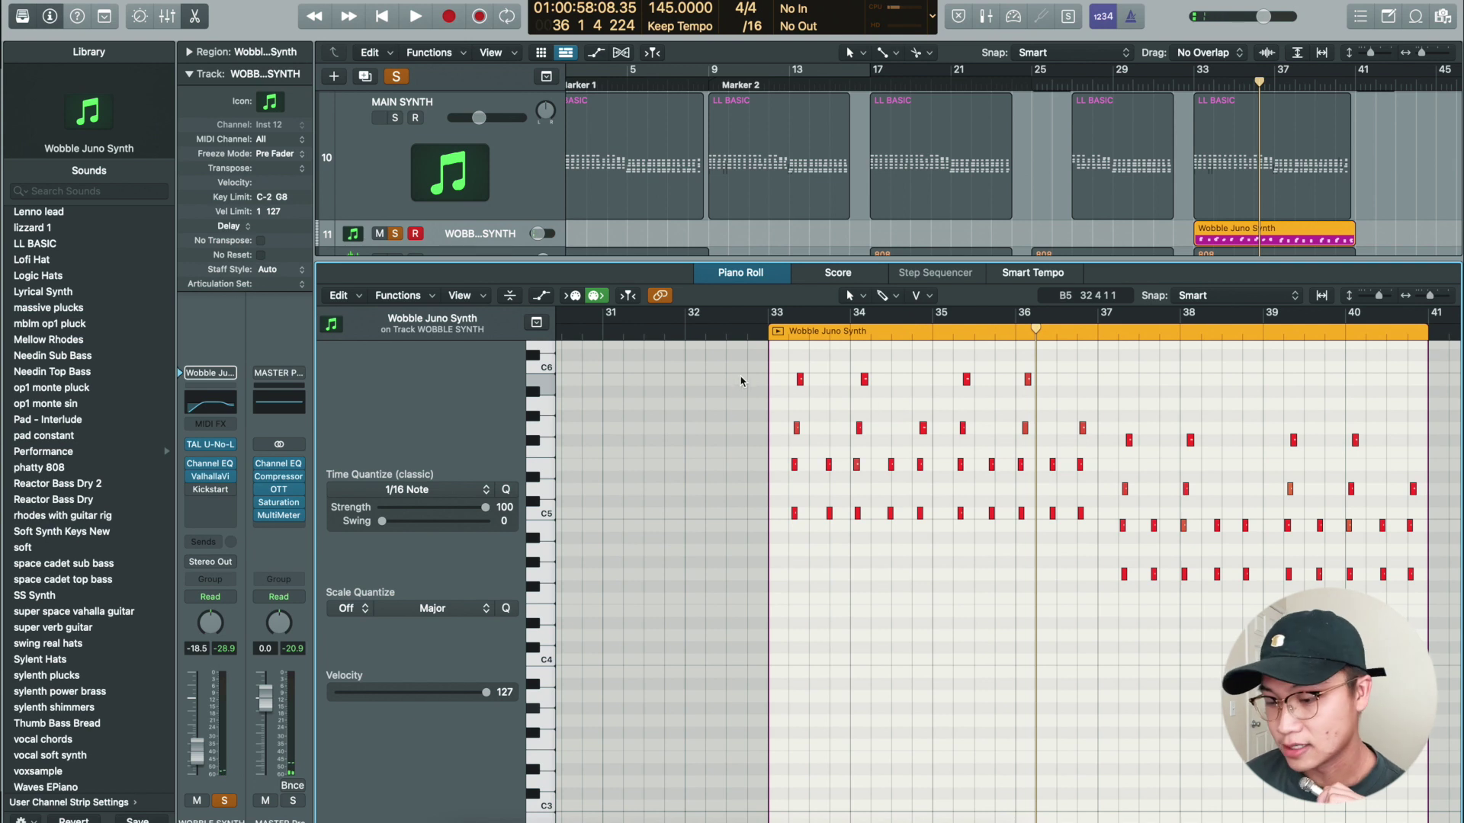
pyautogui.press('p')
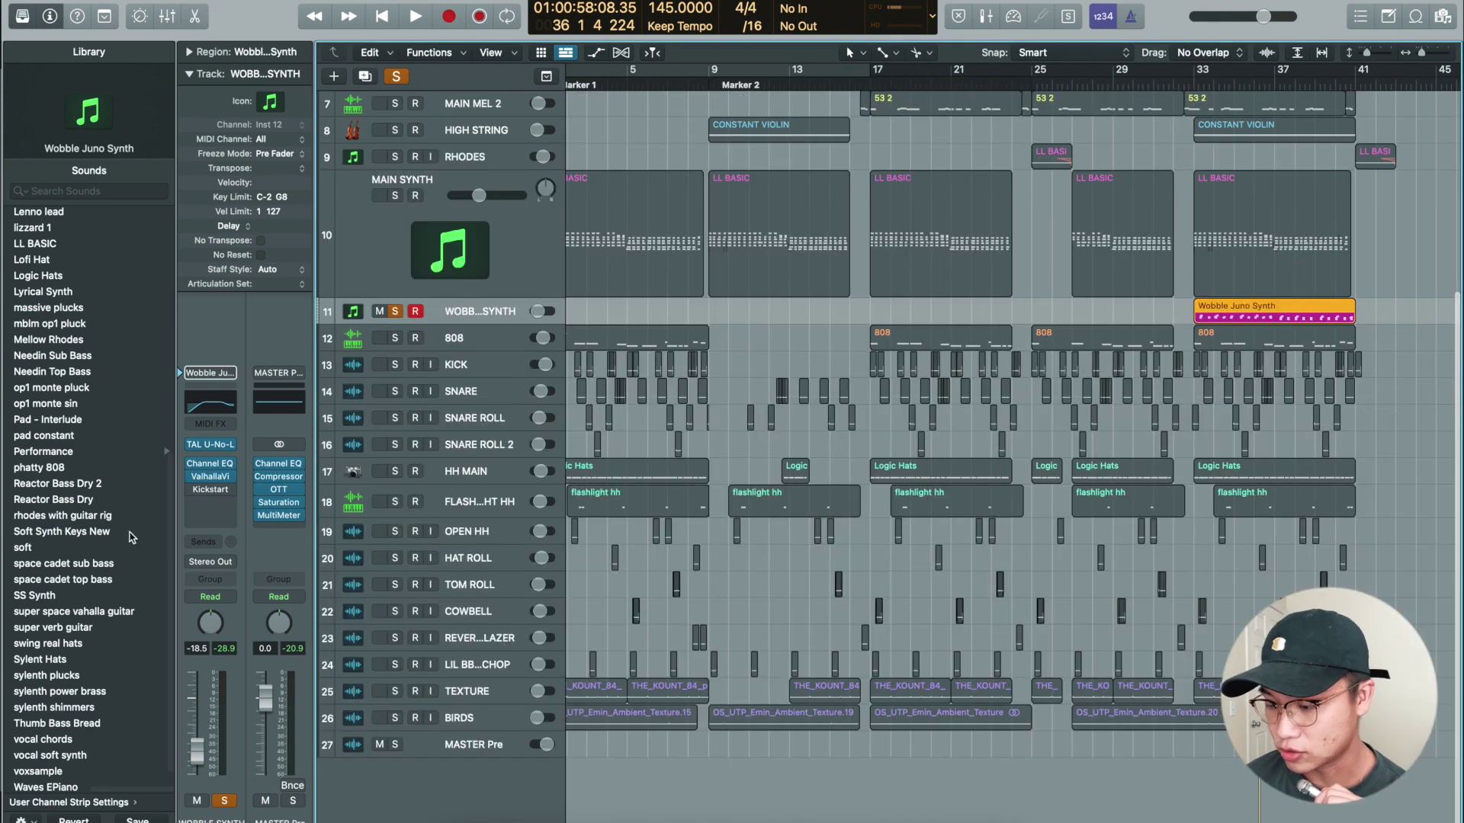
# - Review the ValhallaVintageVerb settings on the WOBBLE SYNTH track and listen to its soloed region from bar 33
pyautogui.click(210, 476)
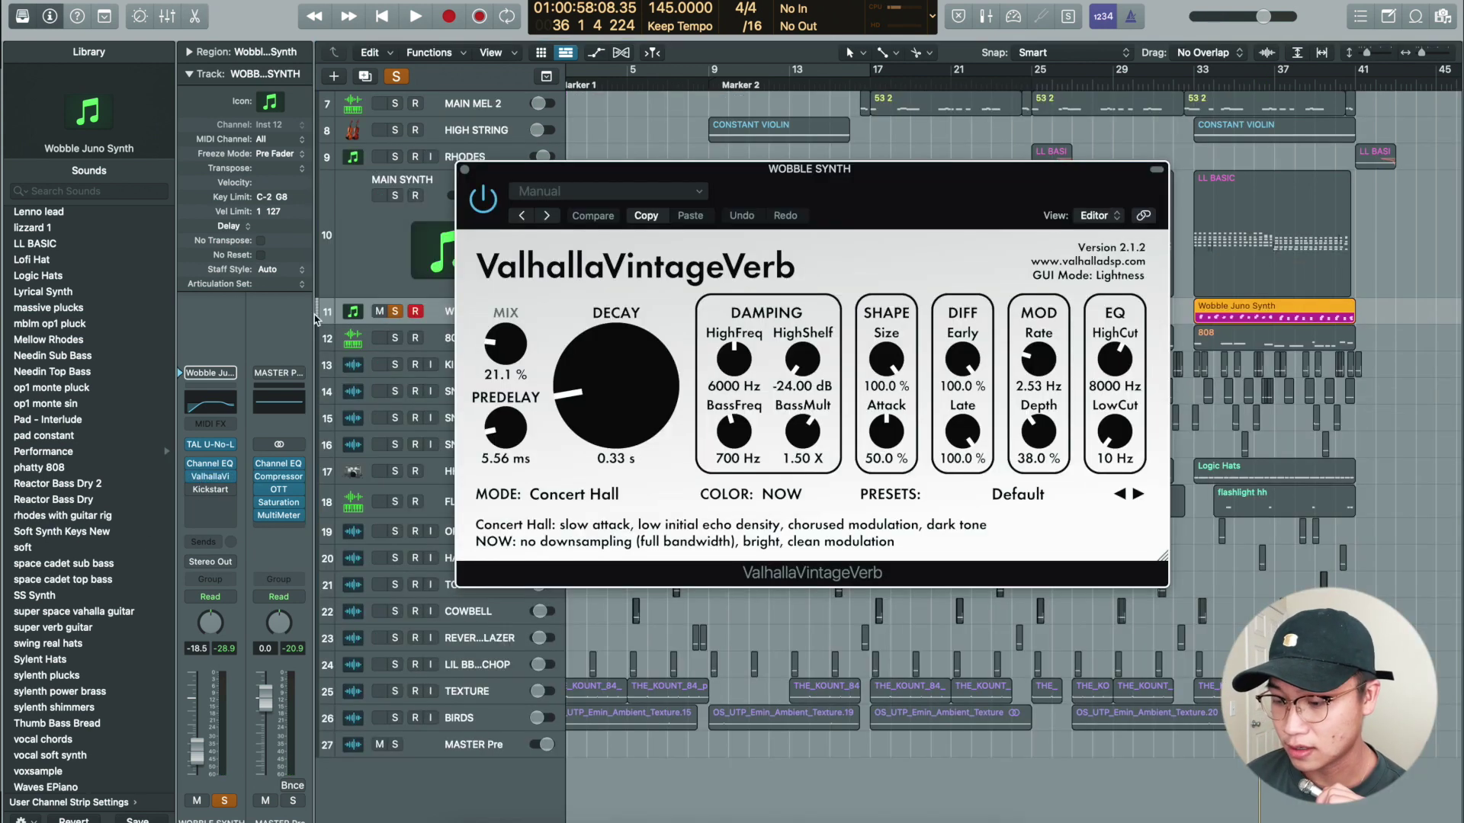
pyautogui.click(464, 172)
pyautogui.click(1194, 312)
pyautogui.press('space')
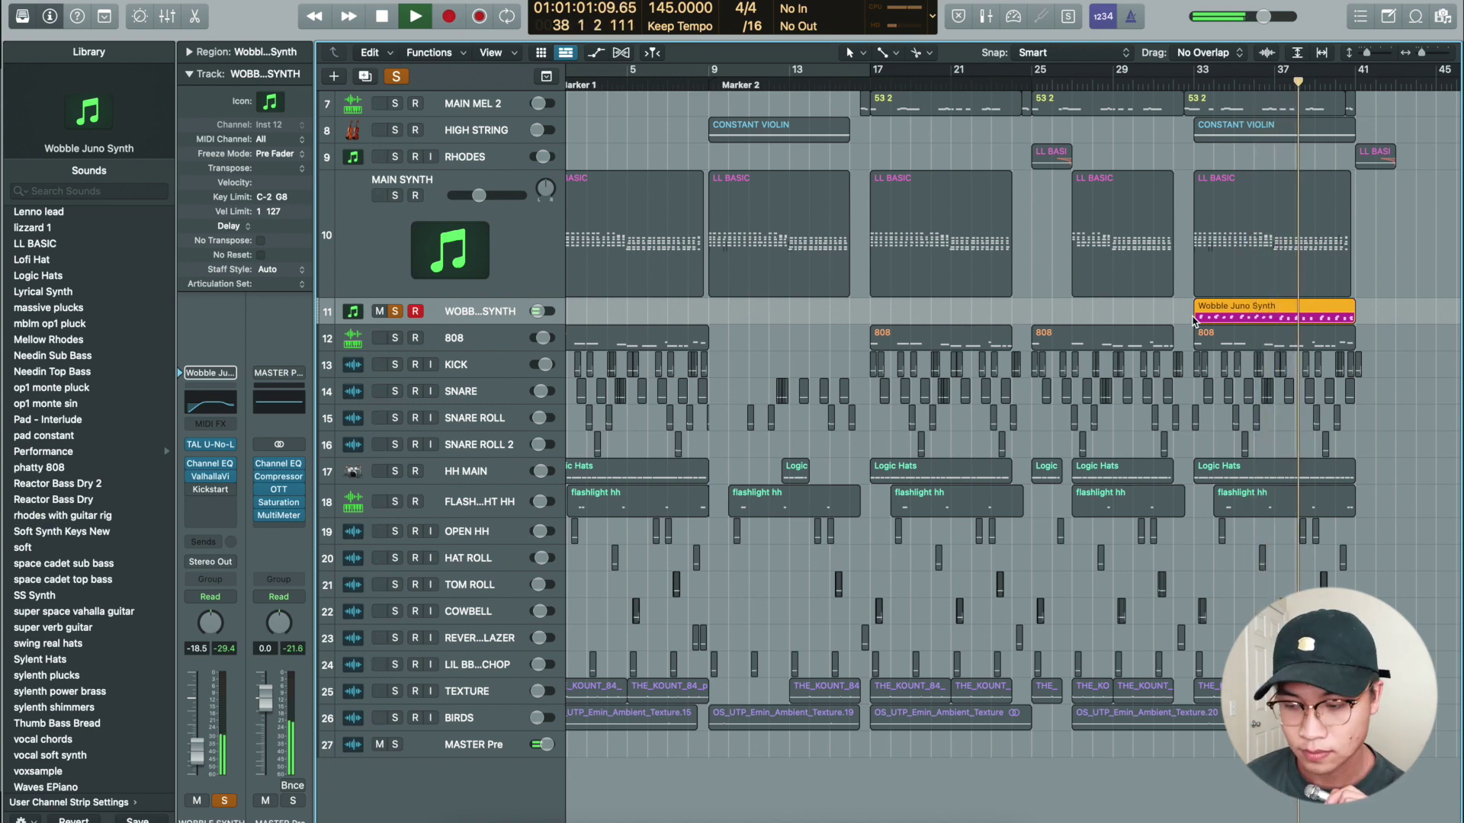
pyautogui.click(1138, 318)
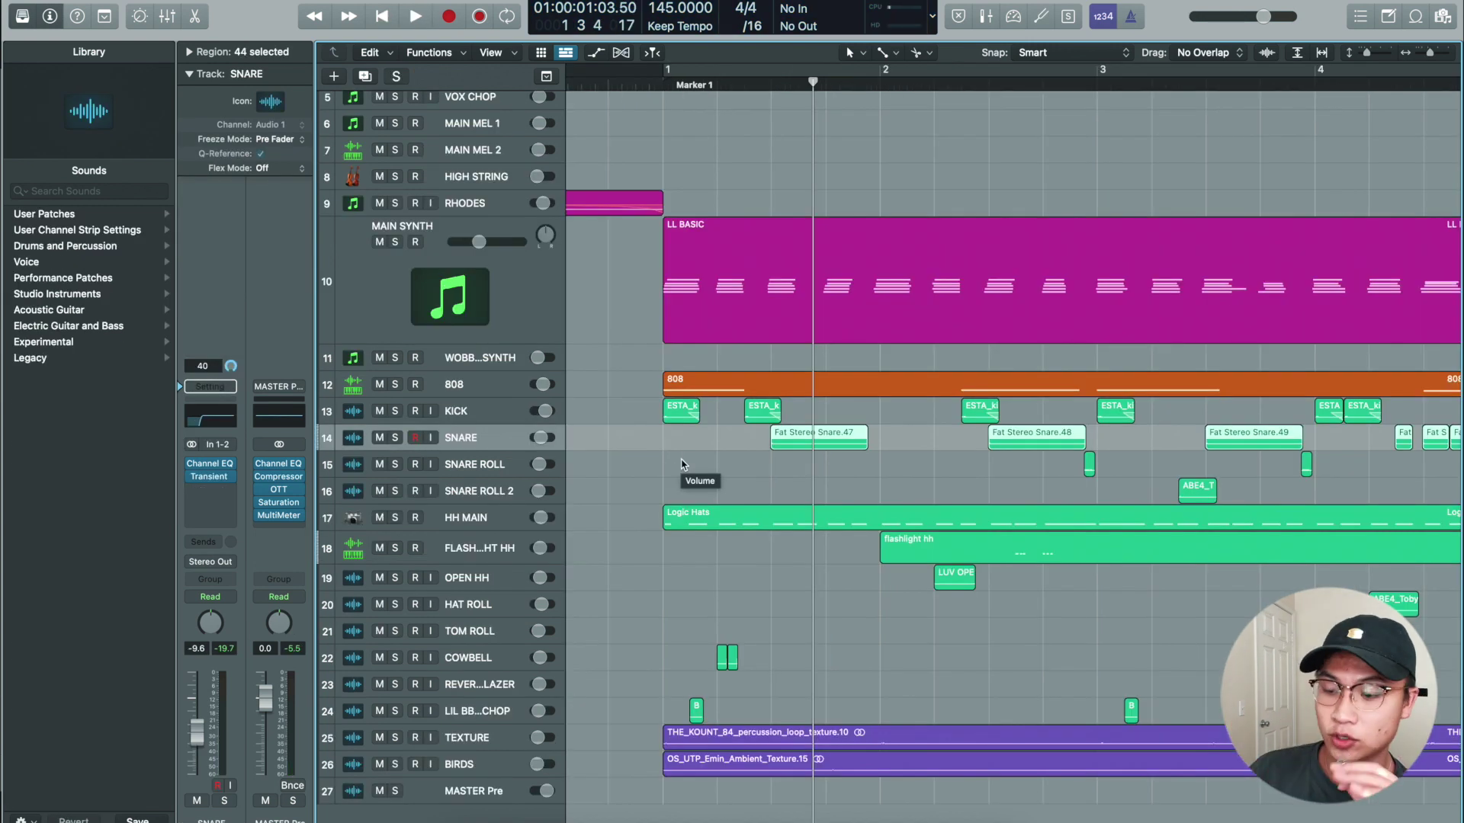
# - Go through the SNARE ROLL, SNARE ROLL 2 and HH MAIN tracks to view their regions and channel plug-ins
pyautogui.press('z')
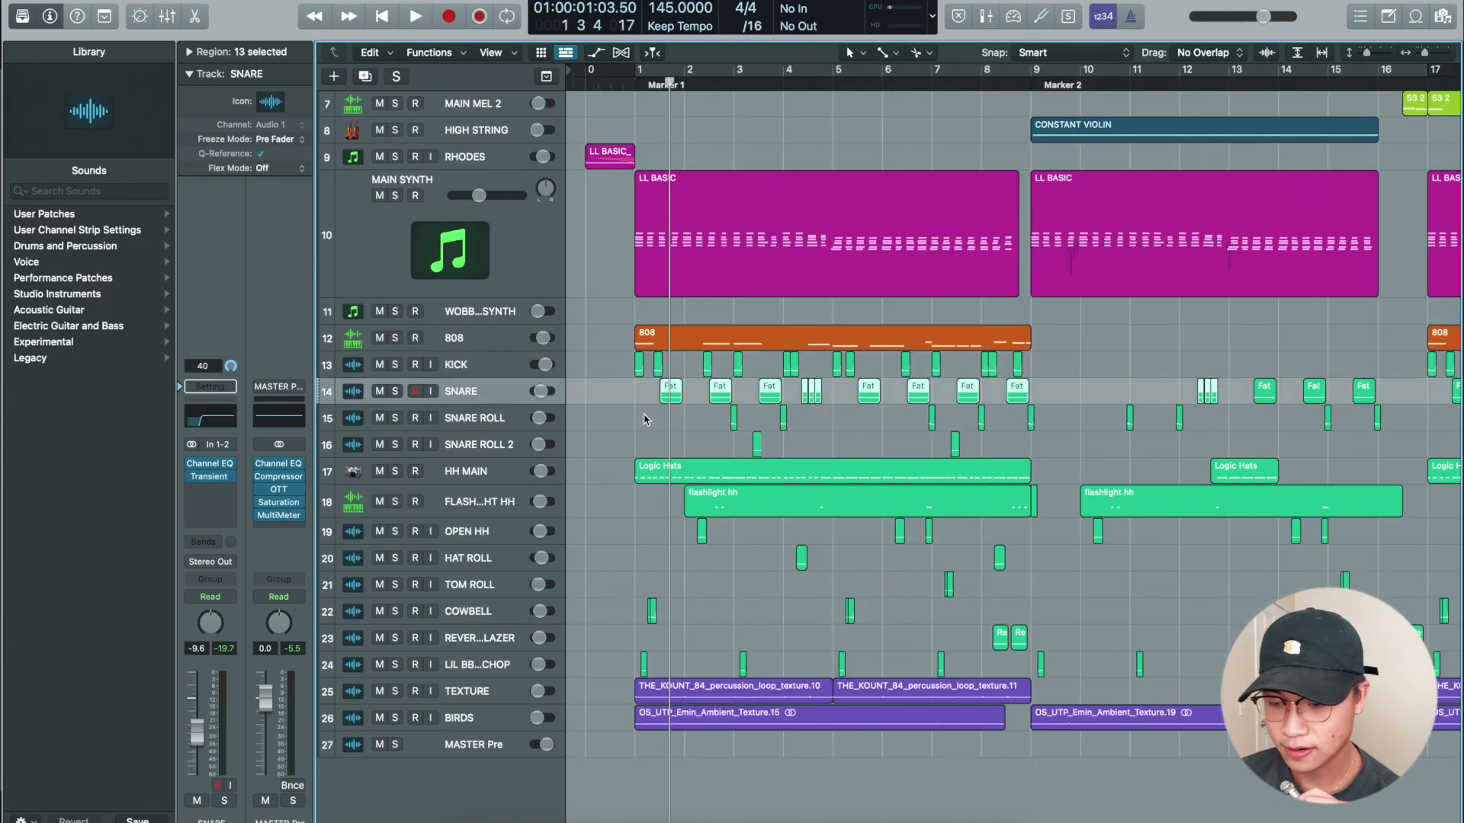
pyautogui.click(643, 420)
pyautogui.press('Down')
pyautogui.press('Down')
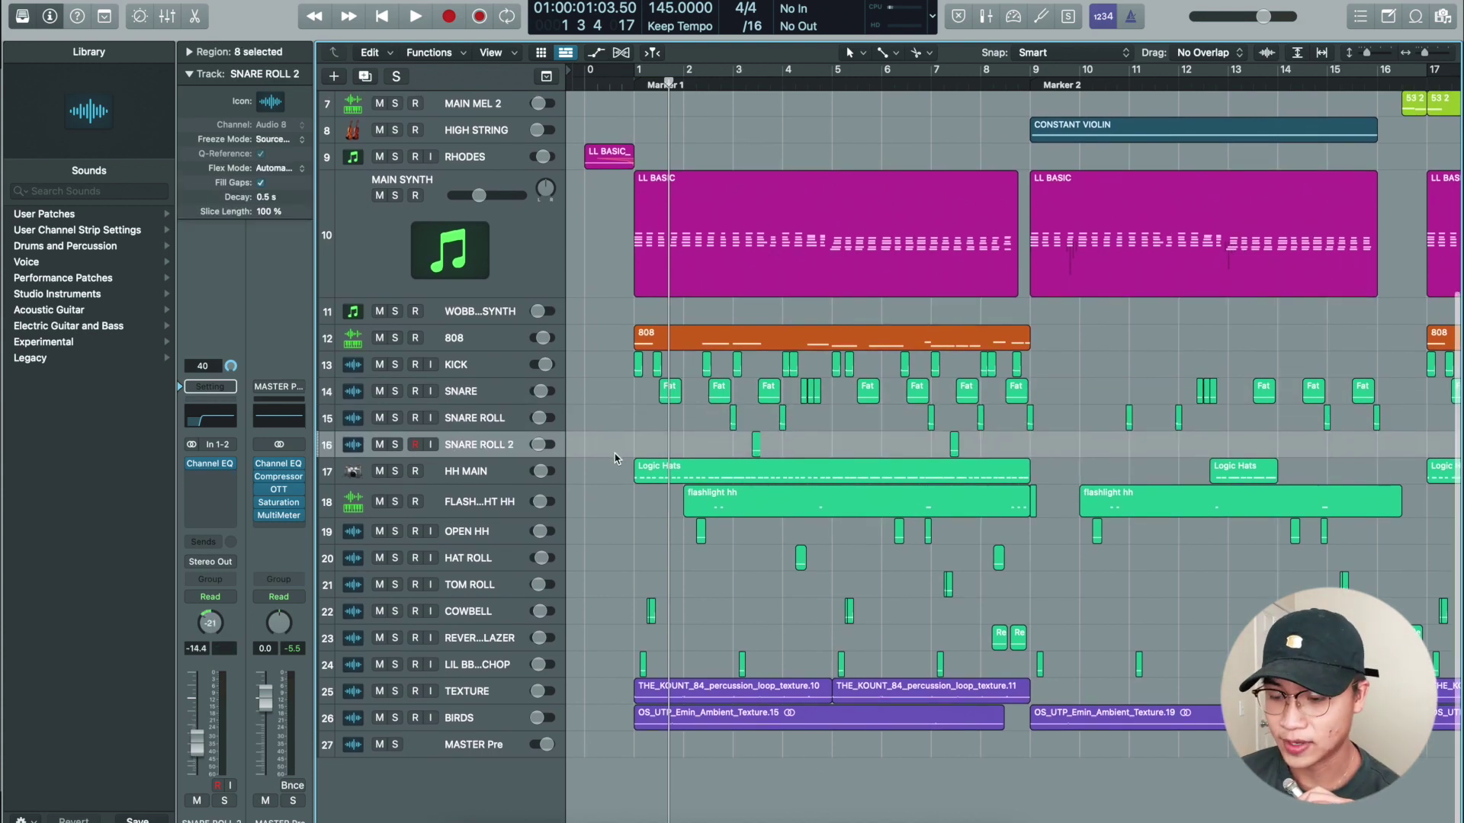
pyautogui.click(734, 481)
pyautogui.click(631, 531)
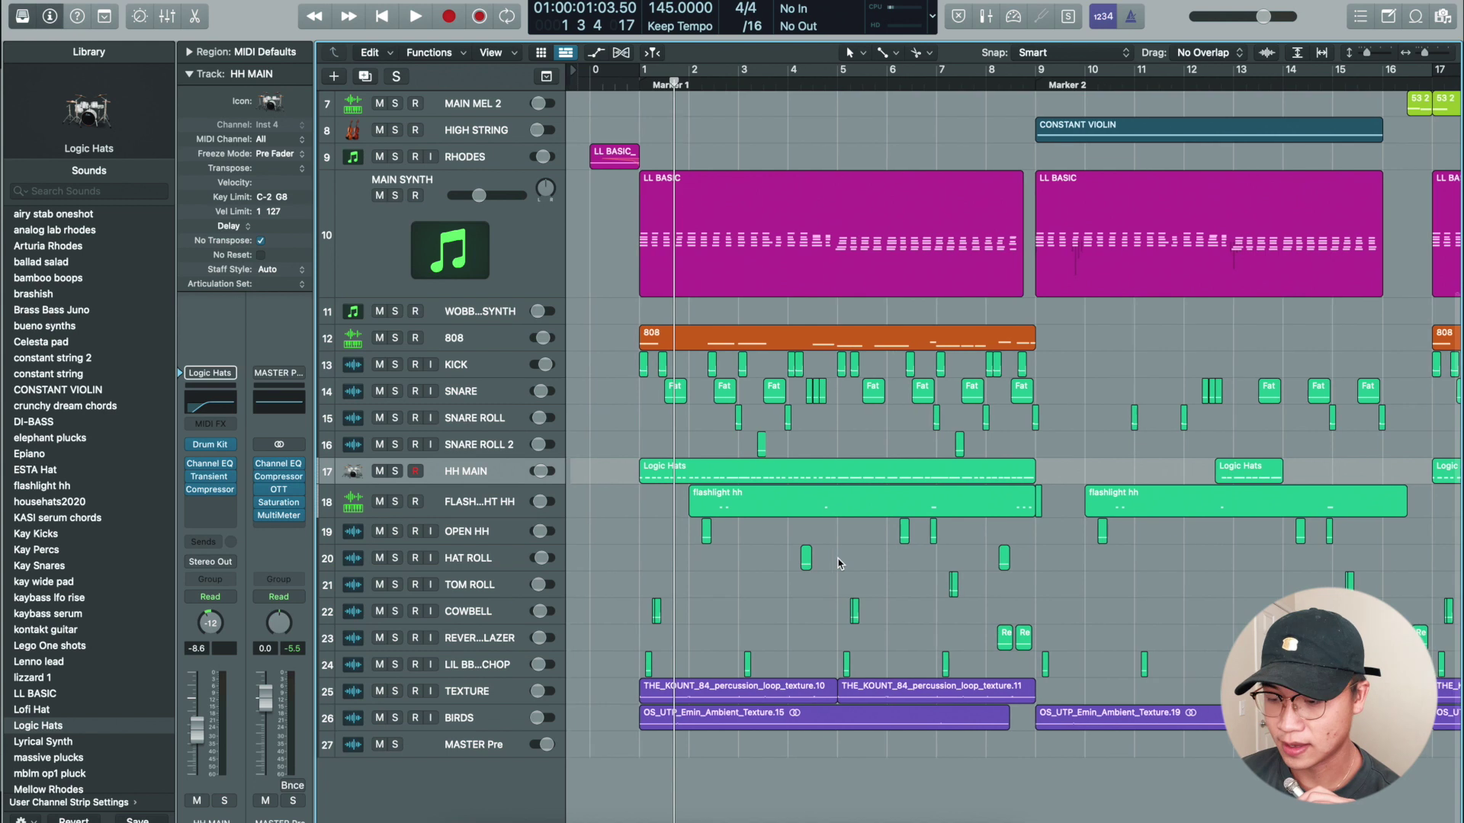
pyautogui.scroll(-1, 746, 590)
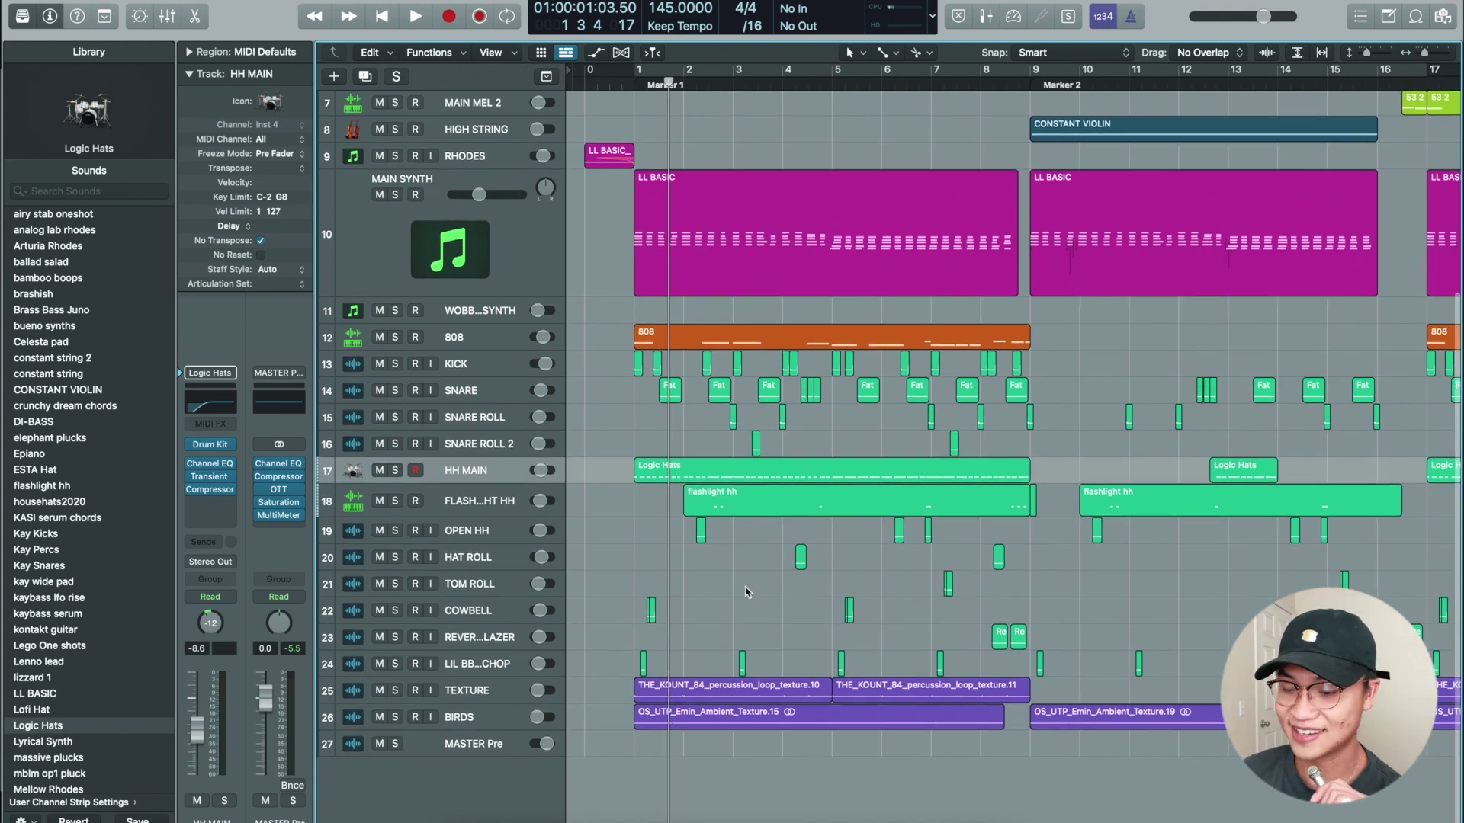
# - Examine the regions on the COWBELL, REVERSE LAZER and LIL BB CHOP tracks, returning to the first cowbell hits
pyautogui.click(896, 612)
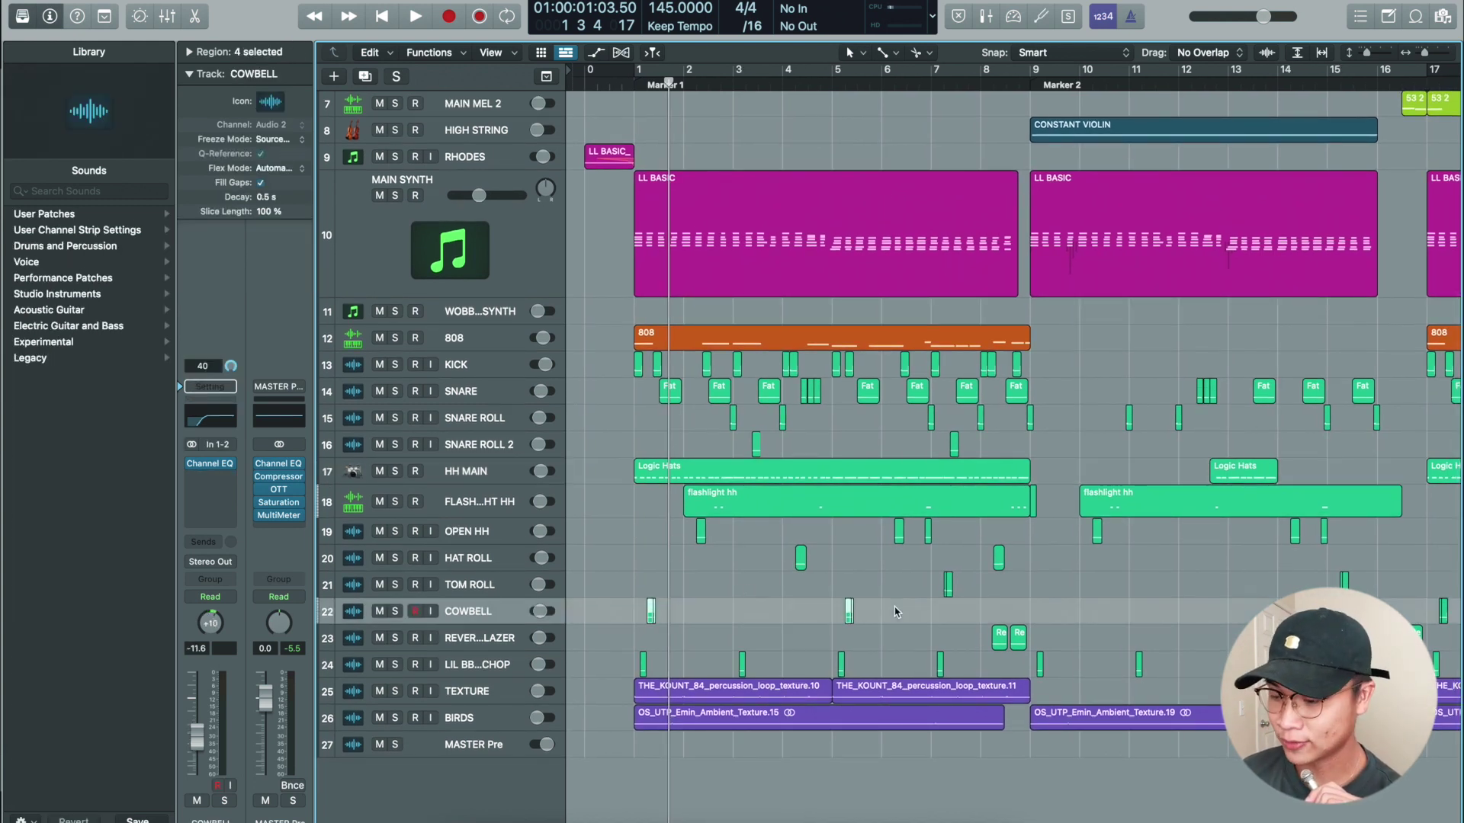
pyautogui.click(1014, 638)
pyautogui.scroll(1, 768, 639)
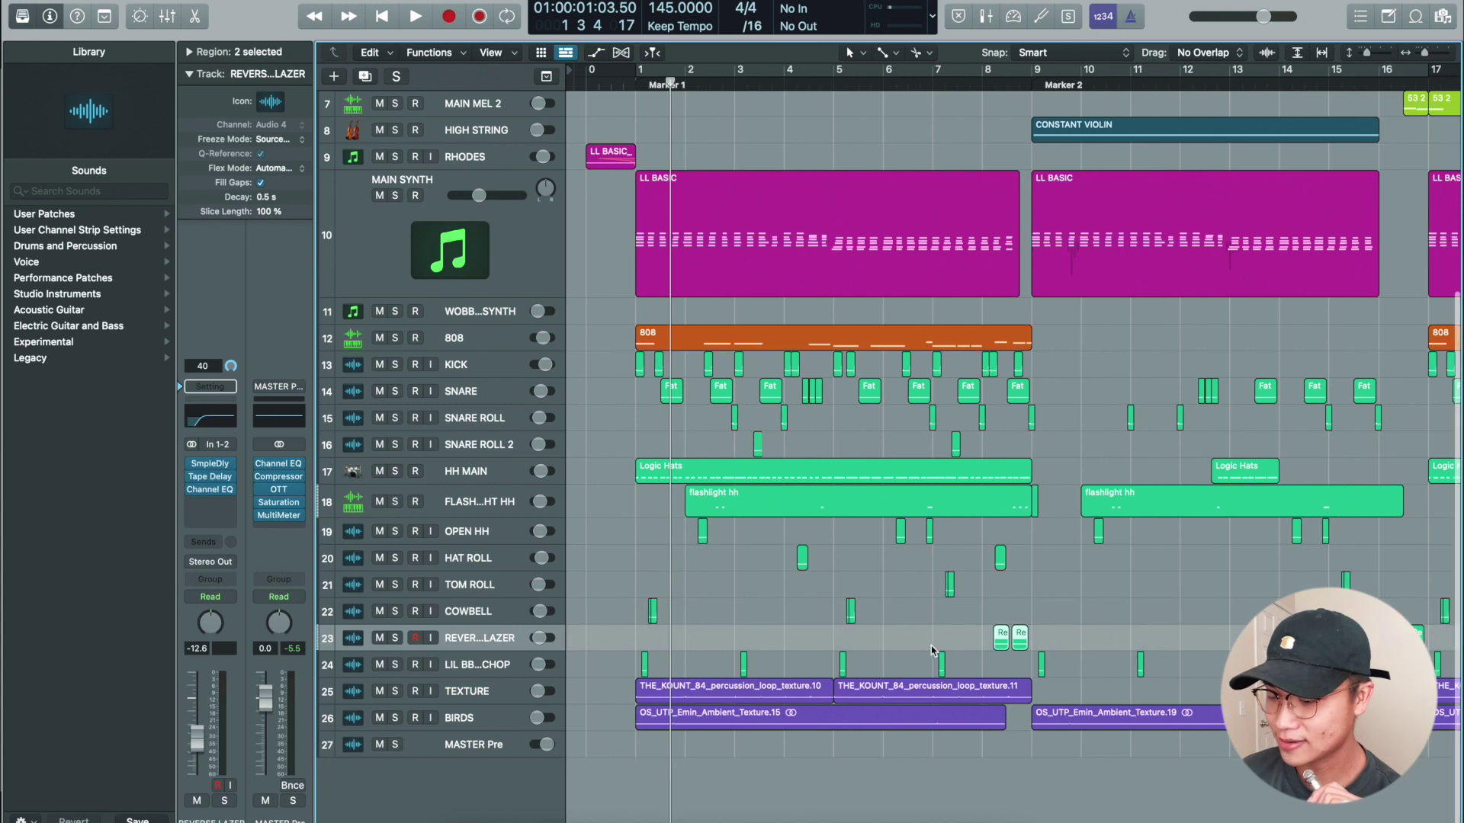
pyautogui.scroll(3, 758, 635)
pyautogui.click(860, 661)
pyautogui.hscroll(-3, 651, 663)
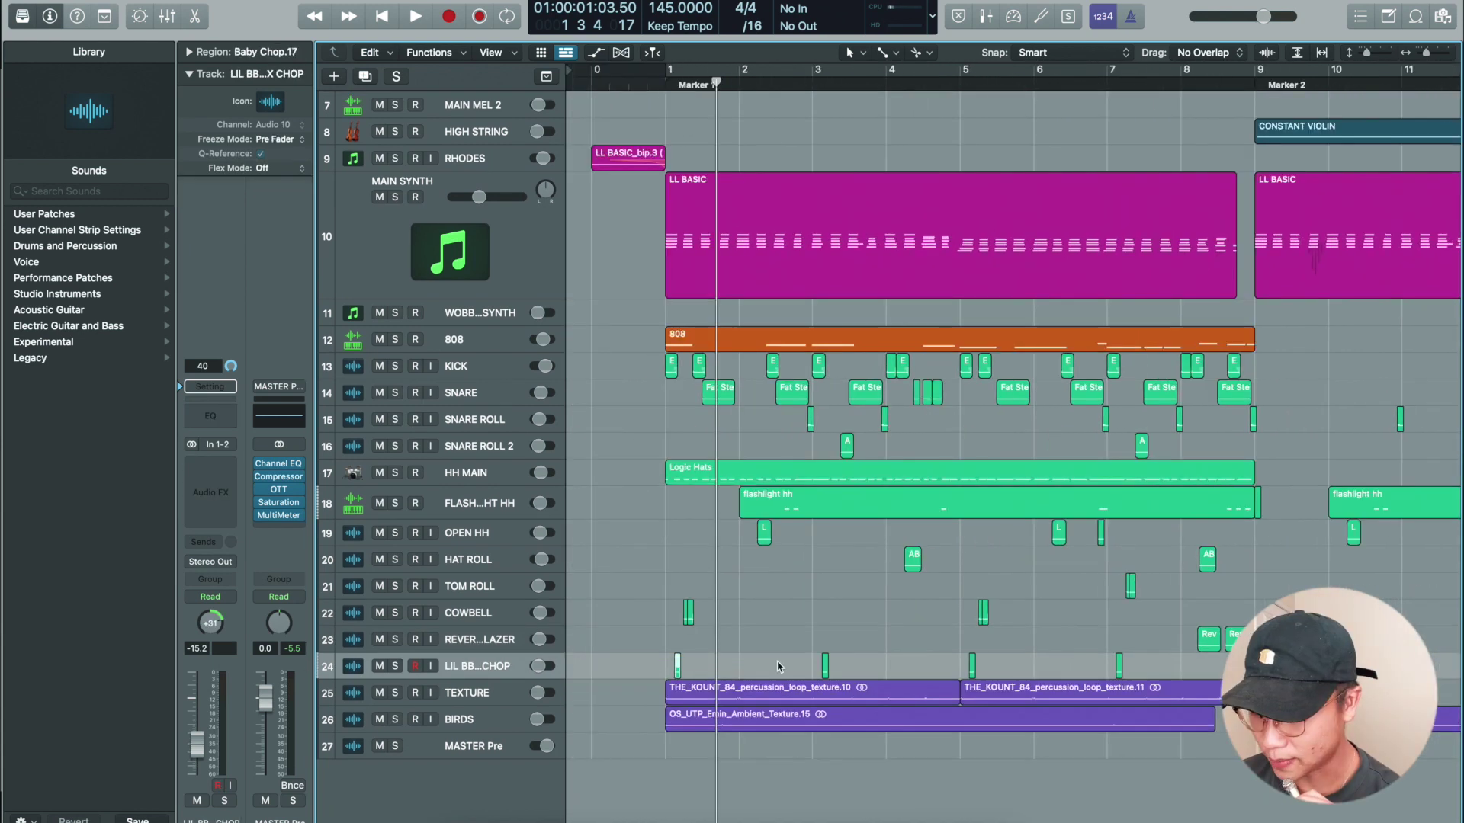
pyautogui.click(688, 612)
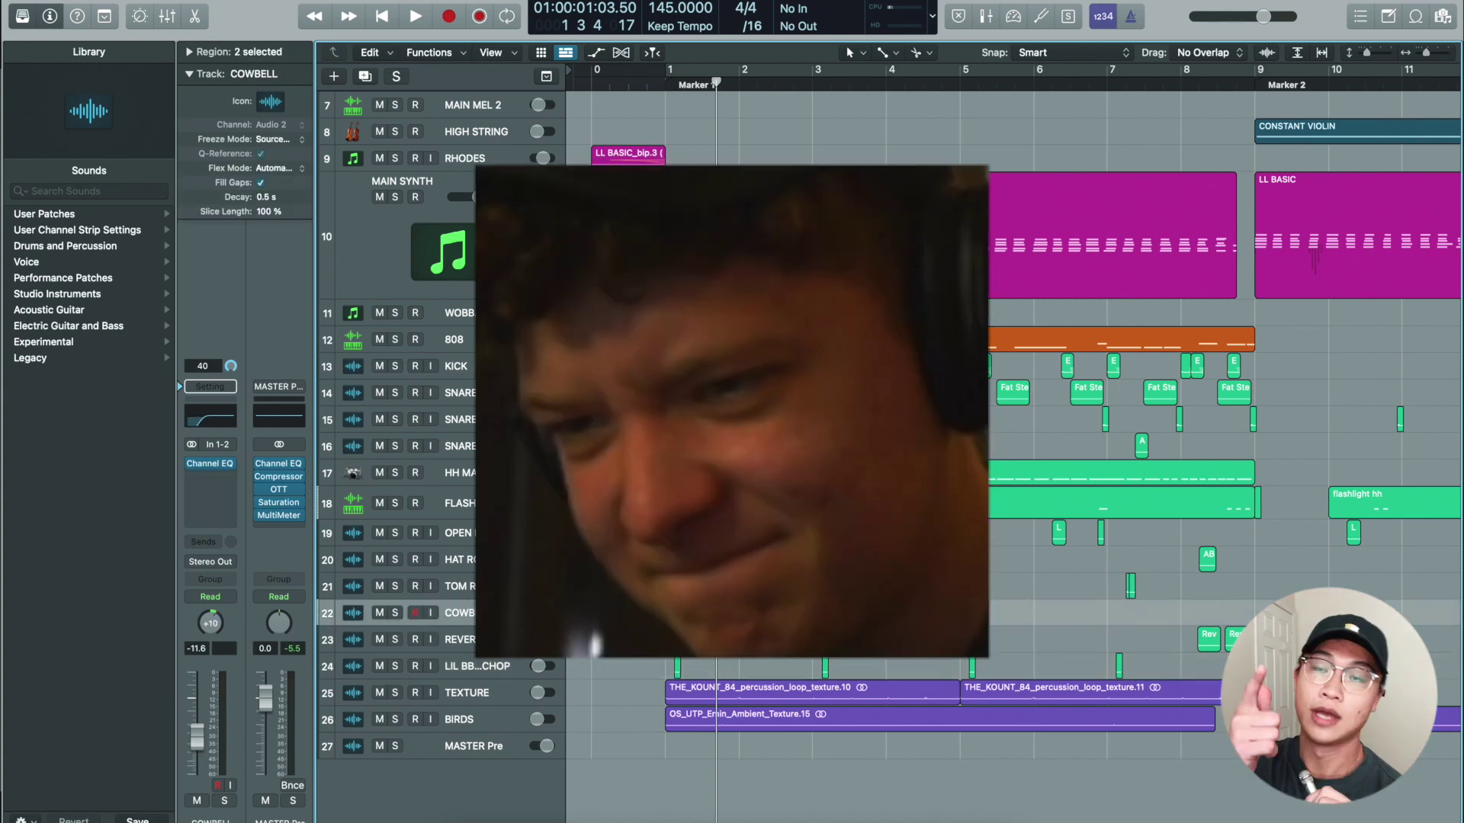
# - Select the first two kick samples on the KICK track and examine the kick pattern in the opening bars
pyautogui.scroll(2, 674, 411)
pyautogui.click(673, 410)
pyautogui.scroll(5, 673, 410)
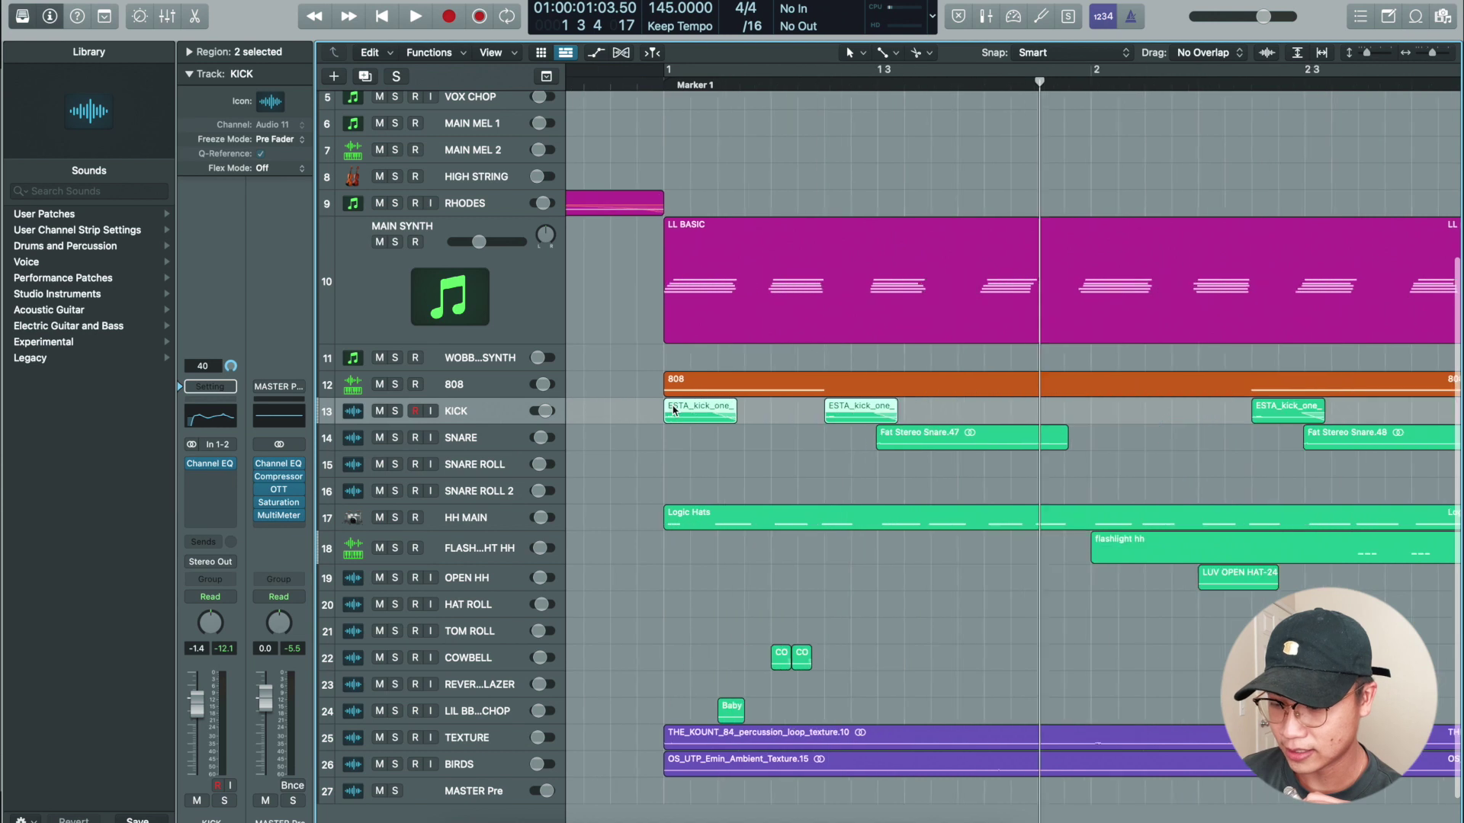
pyautogui.scroll(-5, 673, 411)
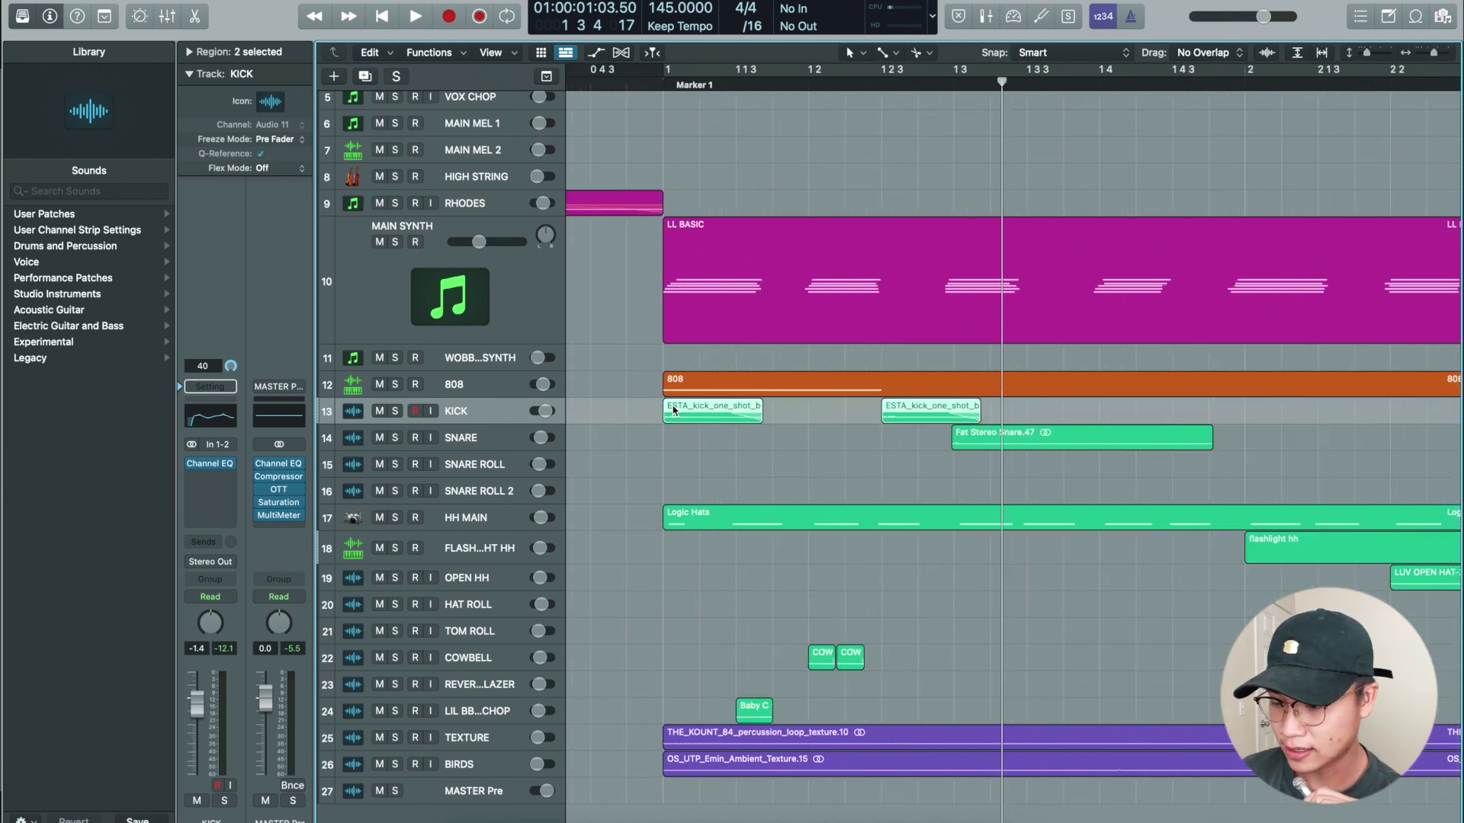
pyautogui.scroll(-2, 673, 410)
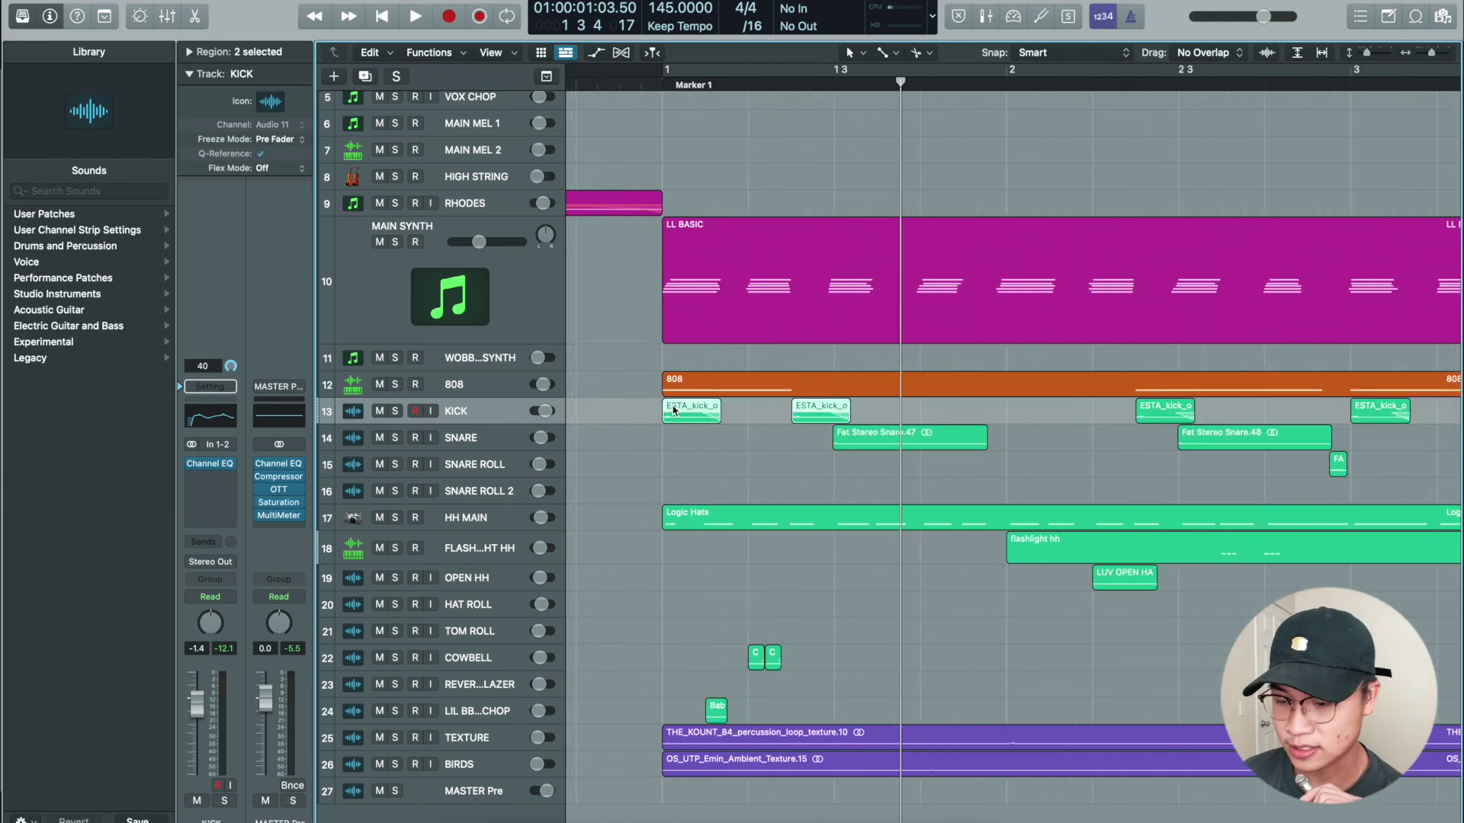
pyautogui.scroll(-4, 673, 410)
# - Select all regions on the SNARE track, view their placement and clear the selection
pyautogui.click(467, 441)
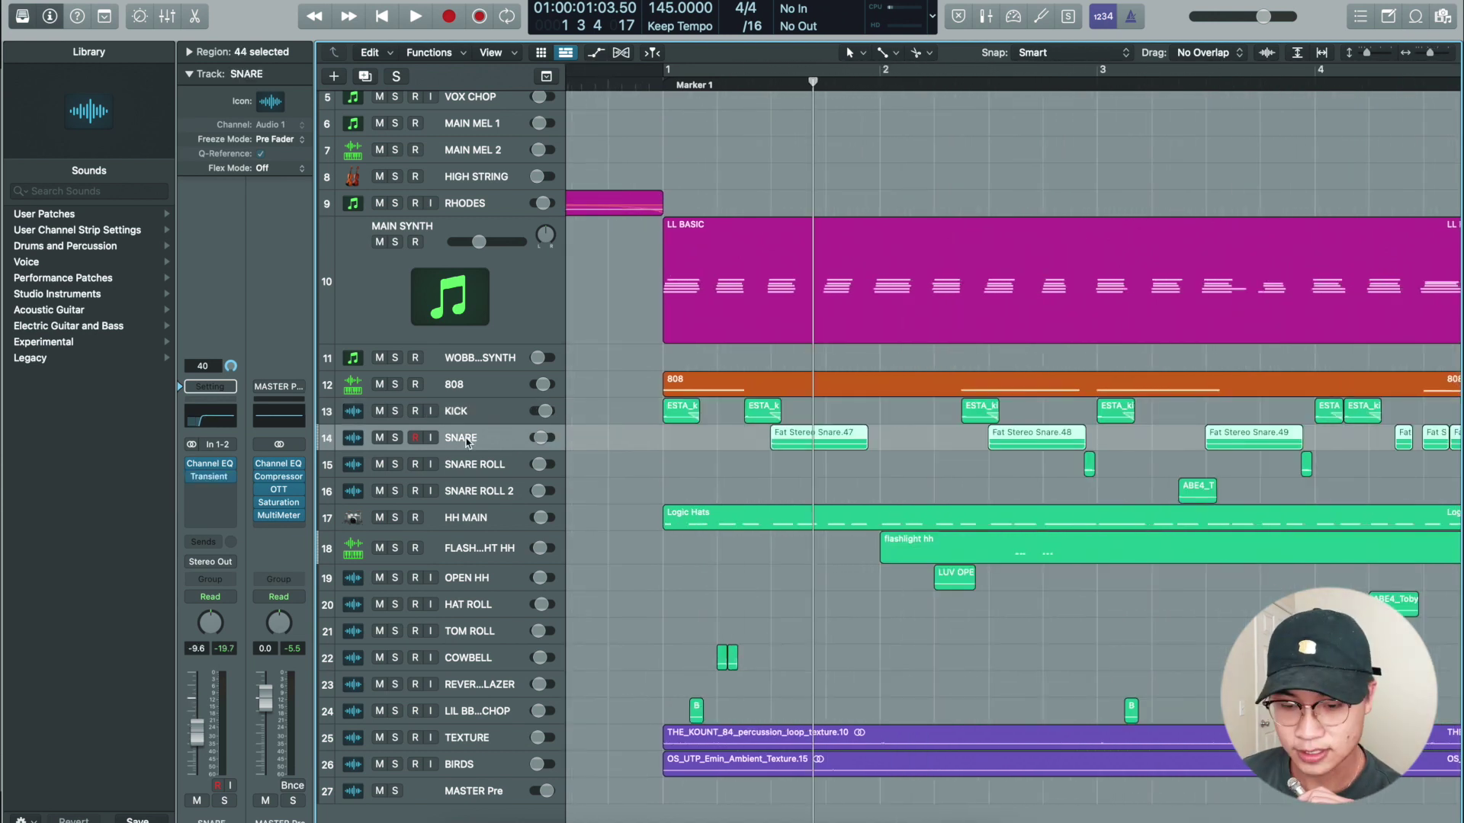
pyautogui.click(676, 459)
pyautogui.press('super+Left')
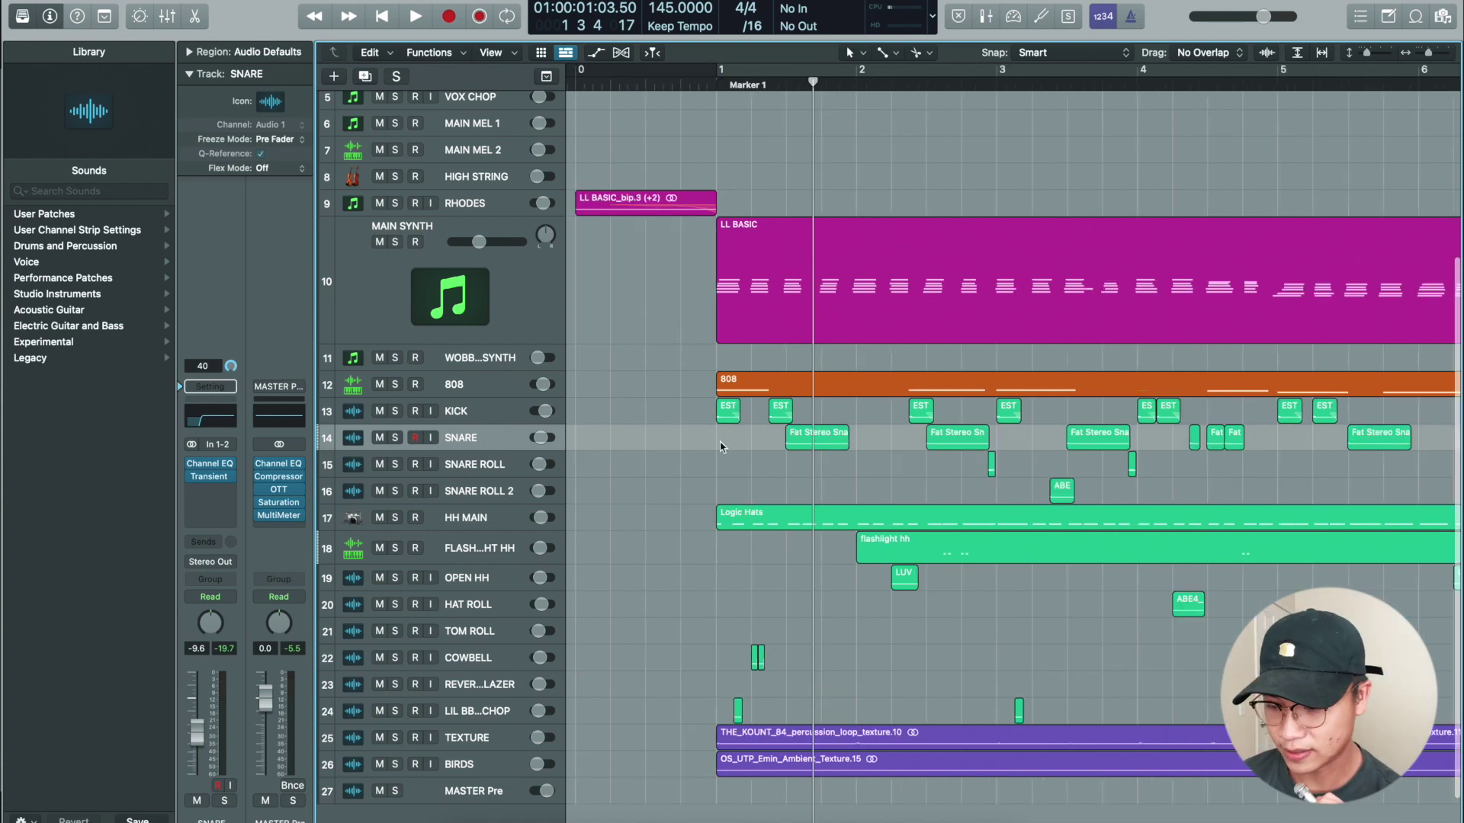
# - Solo all drum, percussion and texture tracks from KICK through BIRDS
pyautogui.click(728, 410)
pyautogui.keyDown('shift'); pyautogui.click(762, 526); pyautogui.keyUp('shift')
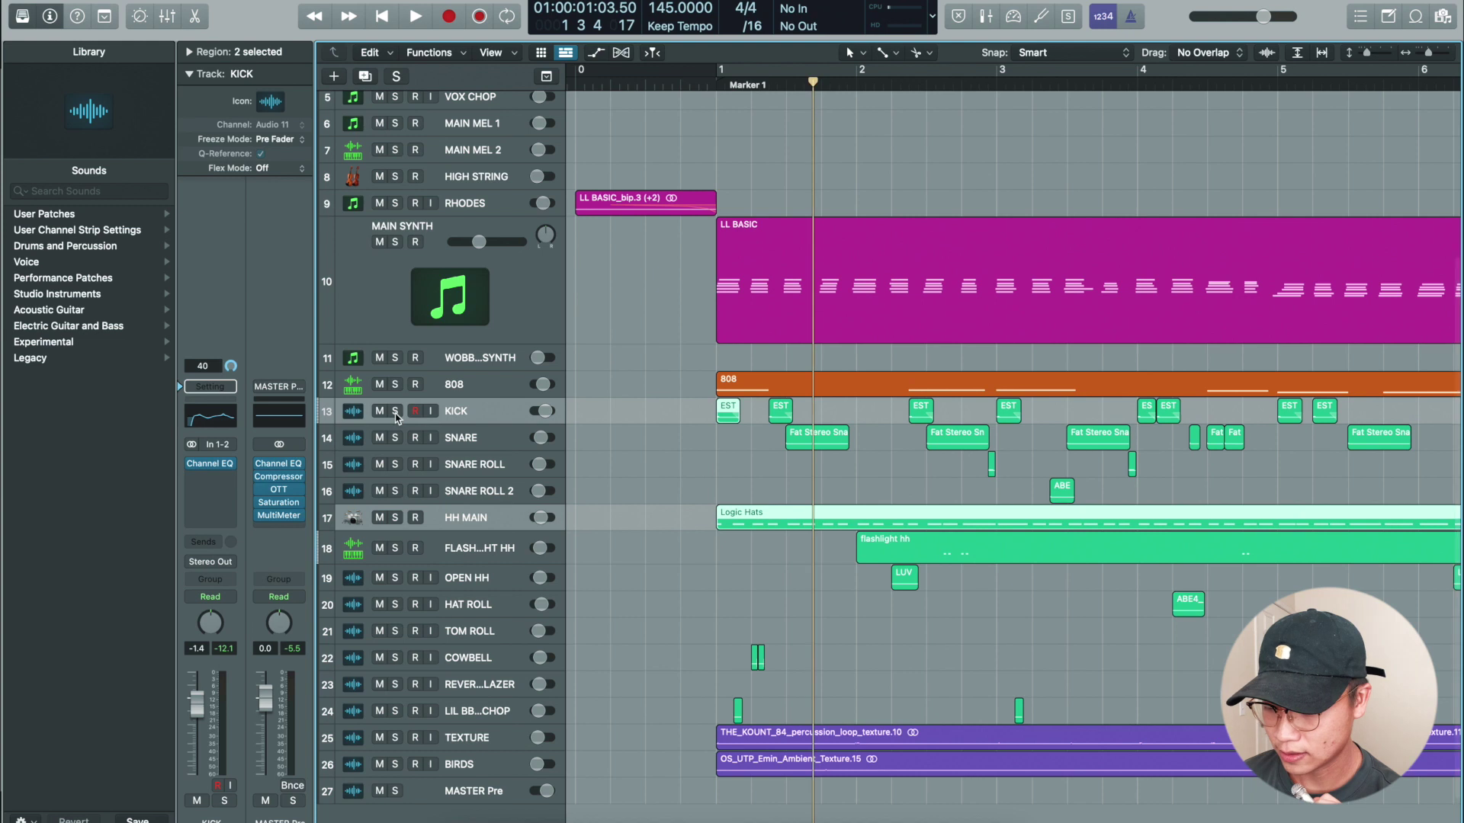
pyautogui.moveTo(395, 410); pyautogui.dragTo(395, 604)
pyautogui.moveTo(396, 705); pyautogui.dragTo(397, 773)
pyautogui.click(639, 665)
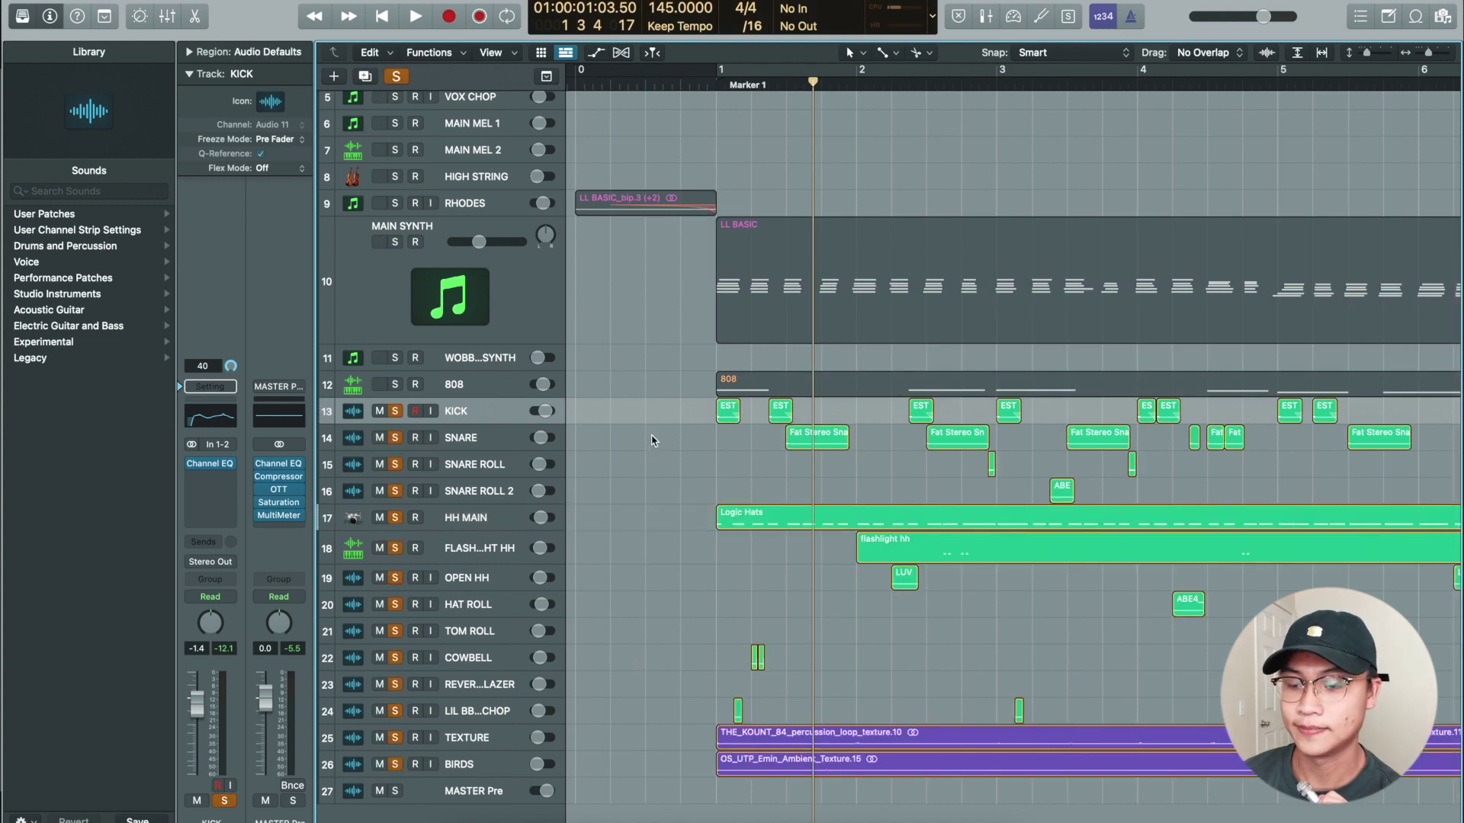
# - Play the soloed drum and texture tracks from the first kick region at bar 1
pyautogui.click(728, 410)
pyautogui.hotkey('shift', 'space')
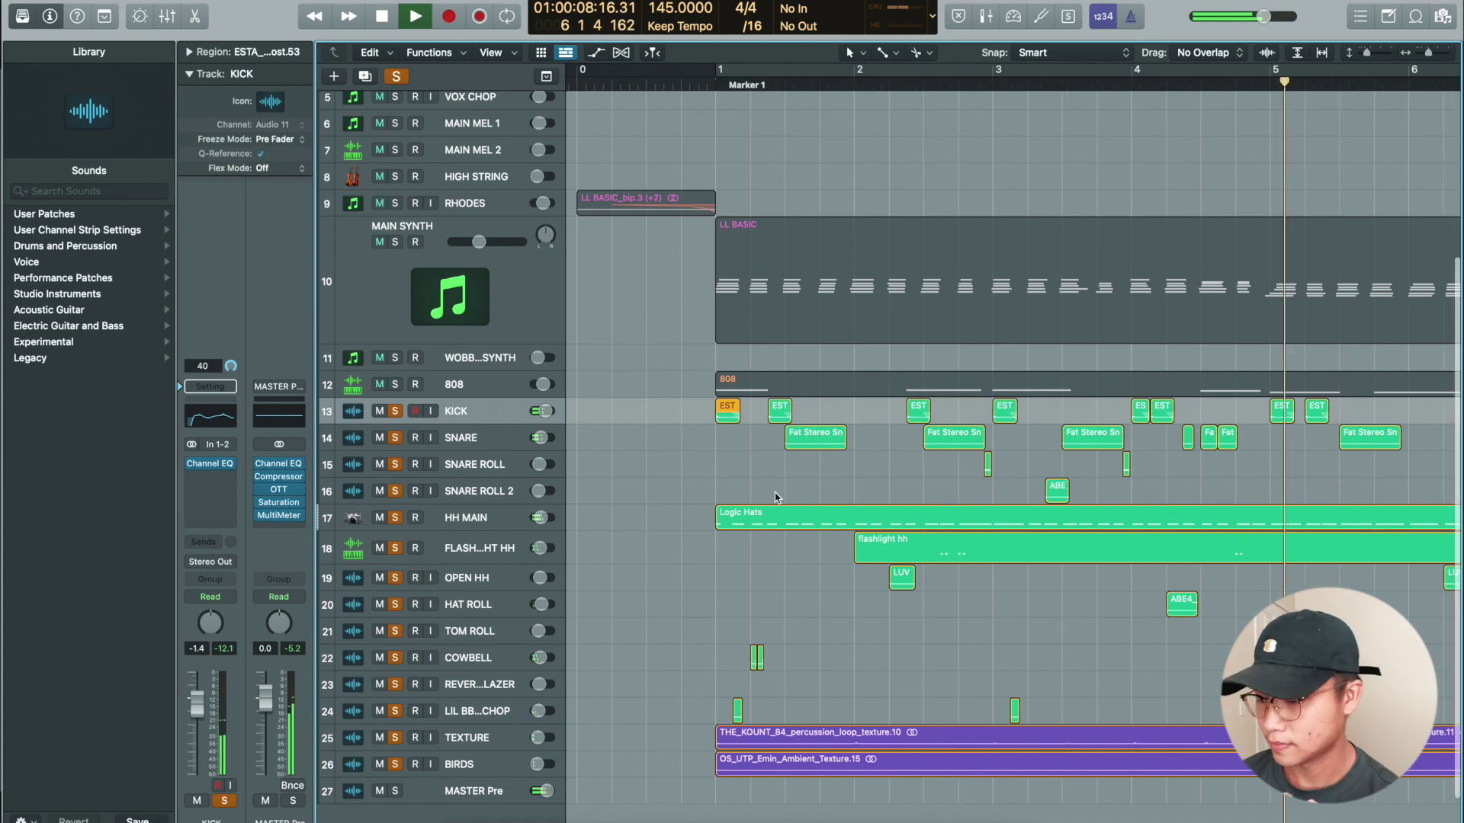
pyautogui.press('super+Left')
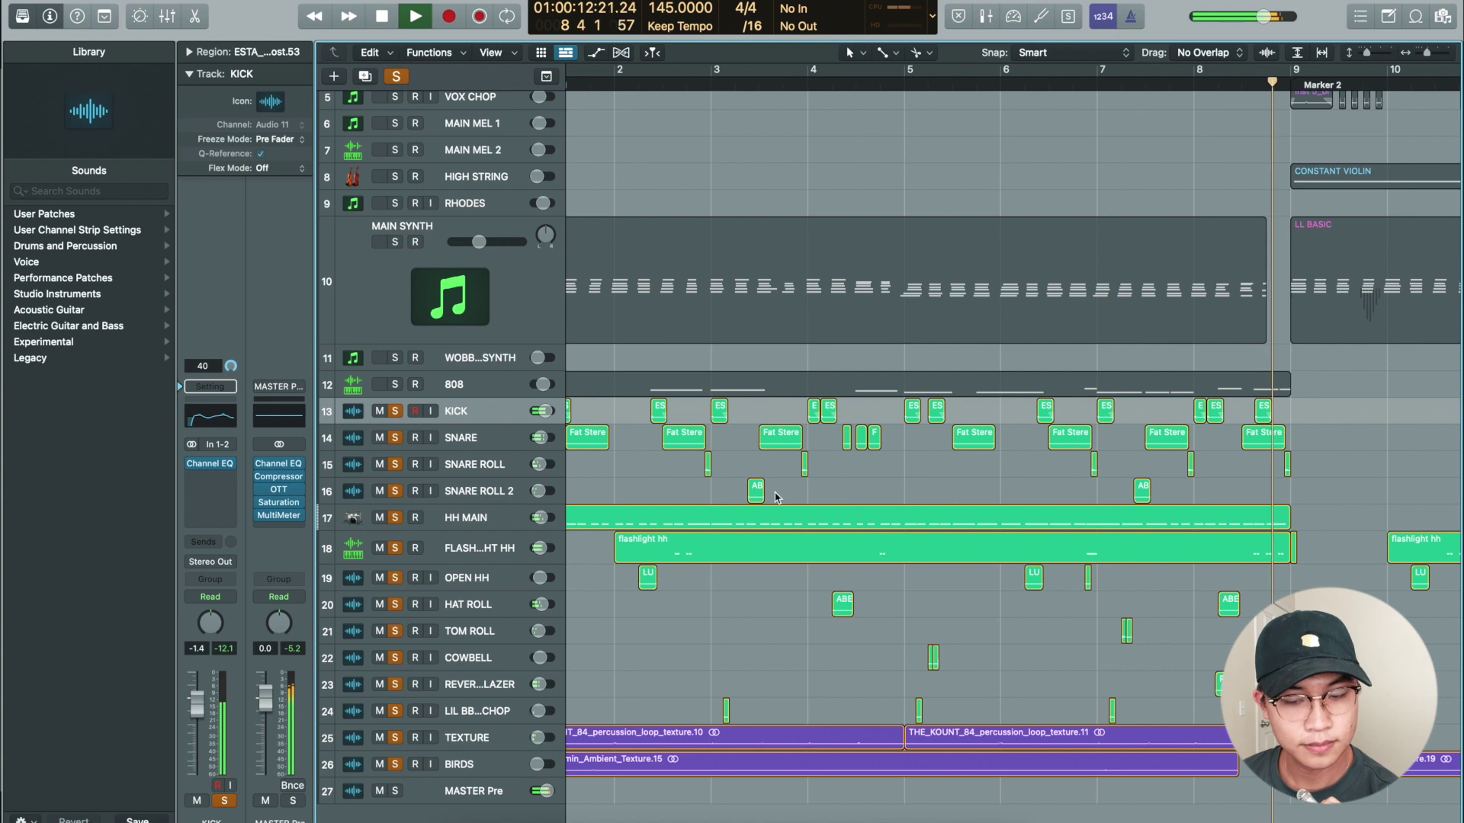
# - Examine the timing of the first Fat Stereo Snare region on the SNARE track against the grid in bar 1
pyautogui.press('super+Right')
pyautogui.press('super+Right')
pyautogui.press('super+Right')
pyautogui.press('super+Right')
pyautogui.press('super+Right')
pyautogui.press('super+Right')
pyautogui.press('super+Right')
pyautogui.press('super+Right')
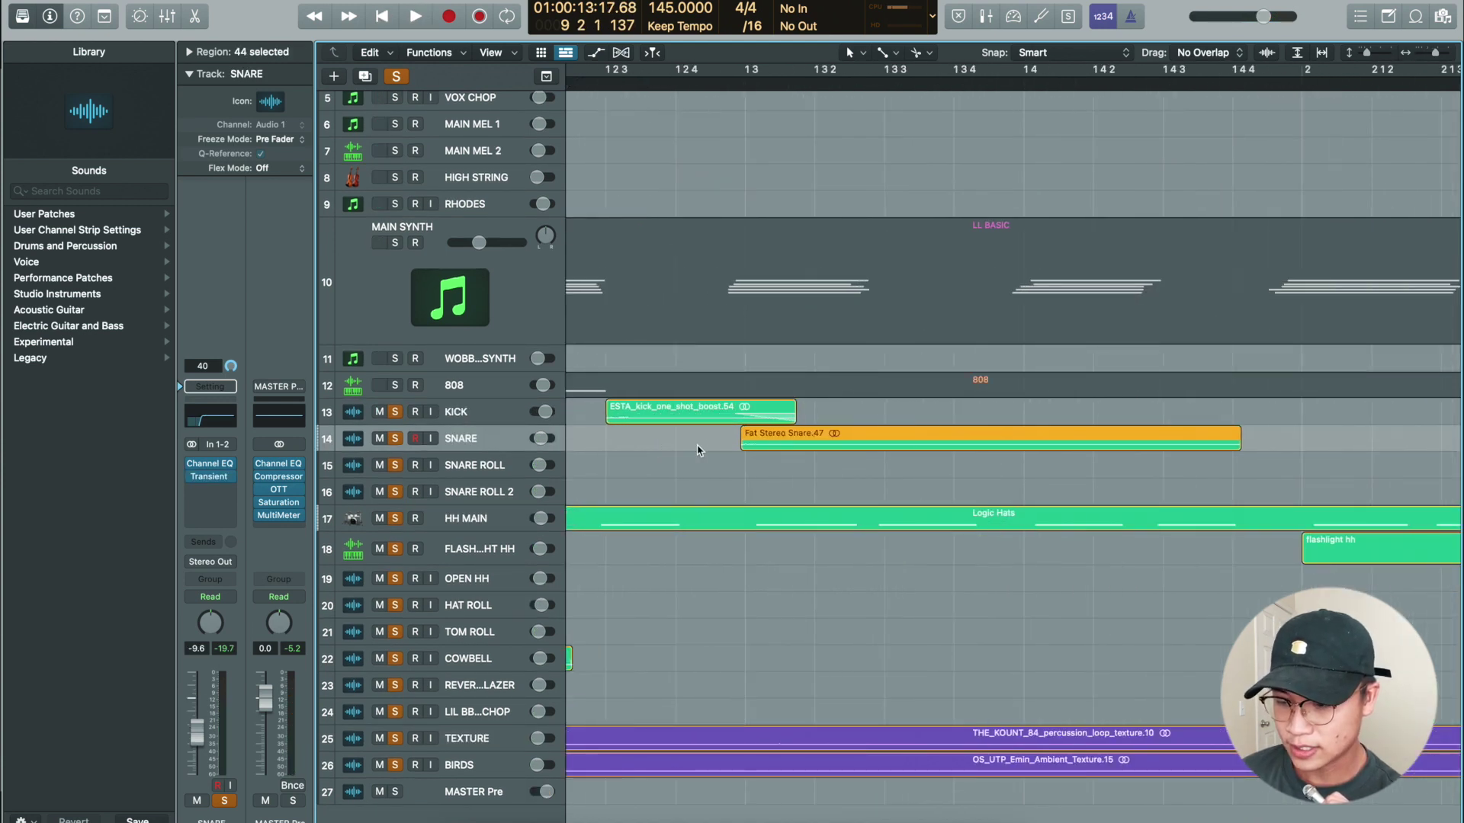
pyautogui.press('super+Left')
pyautogui.press('super+Left')
pyautogui.press('super+Left')
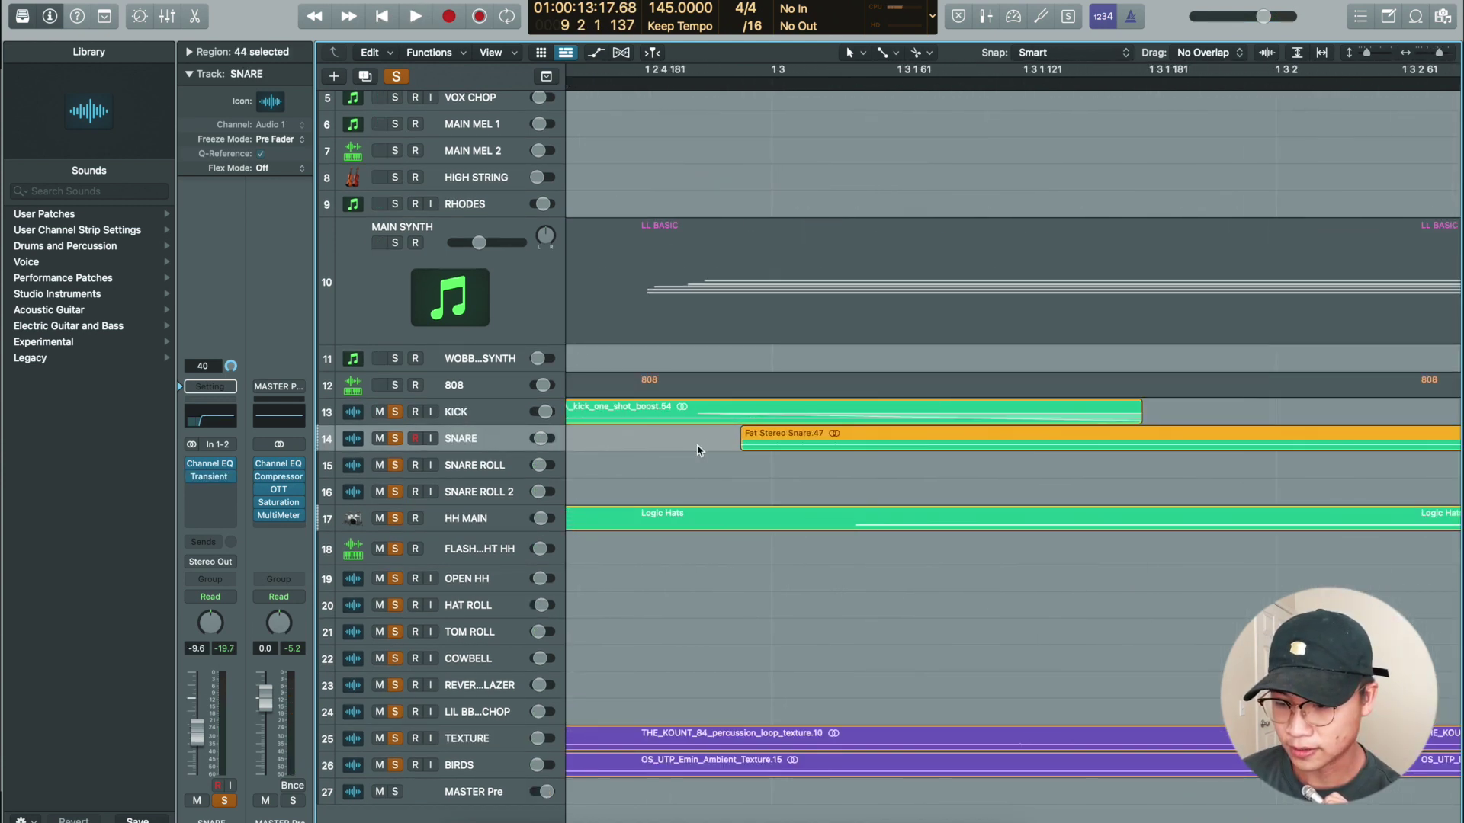
pyautogui.press('super+Left')
pyautogui.press('super+Left')
# - View the Logic Hats region's hi-hat notes on the HH MAIN track in the Piano Roll, then close the editor
pyautogui.doubleClick(694, 518)
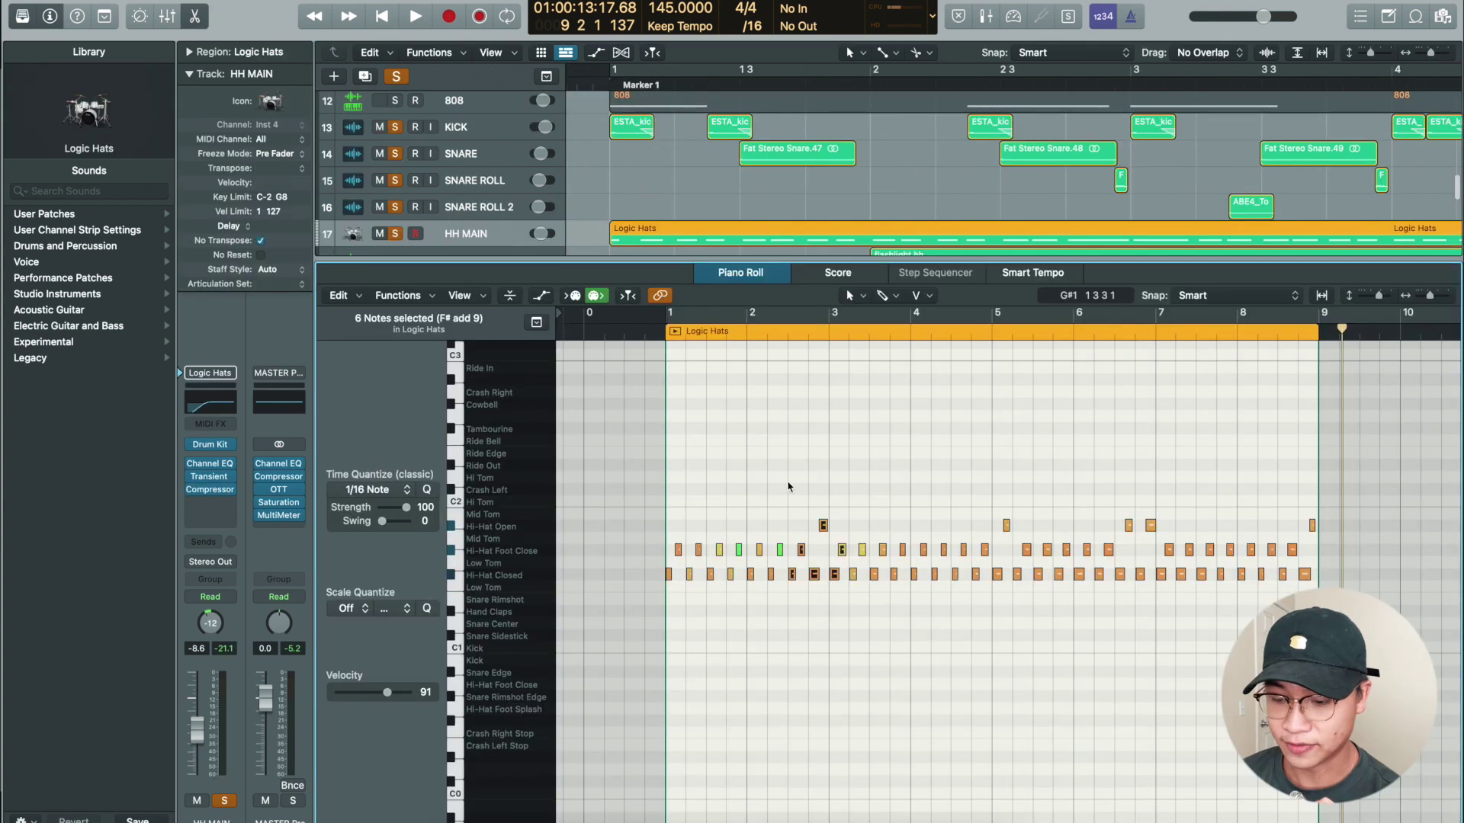
pyautogui.press('super+Right')
pyautogui.press('super+Right')
pyautogui.press('e')
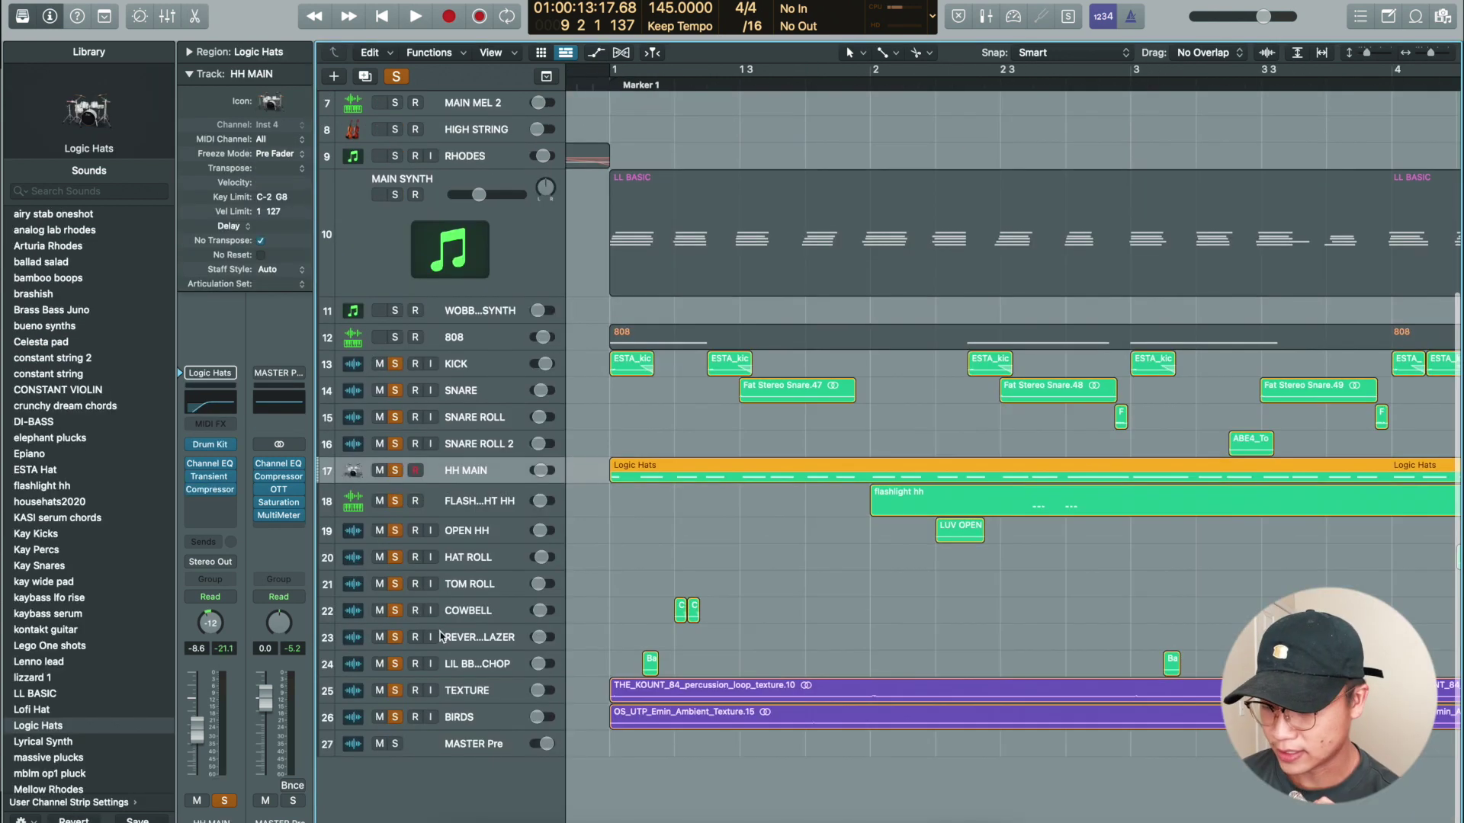
# - Select the TEXTURE track's percussion loop, inspect its Channel EQ, then close the plug-in and clear the region selection
pyautogui.click(468, 699)
pyautogui.click(846, 700)
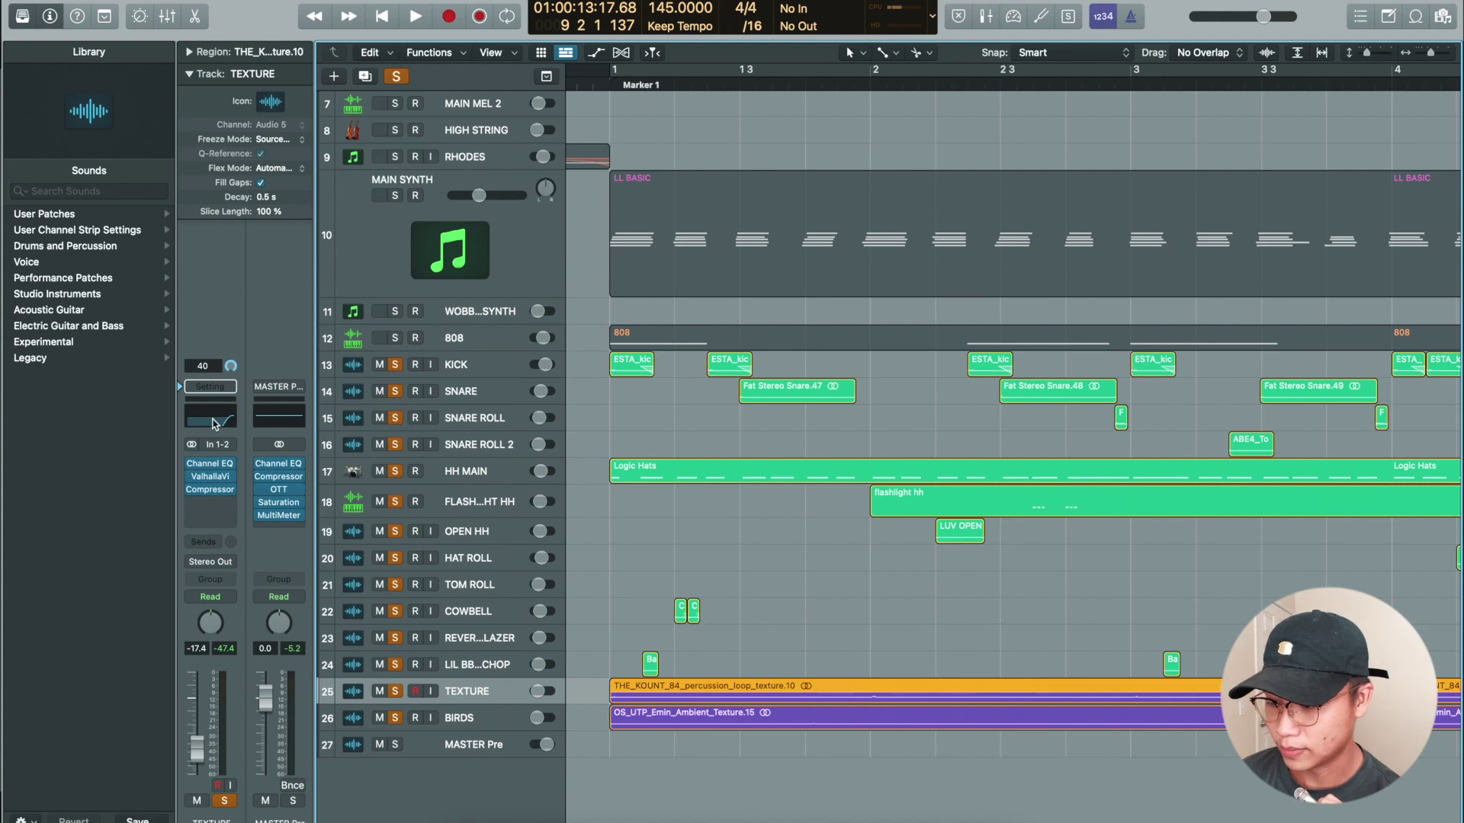
pyautogui.click(210, 464)
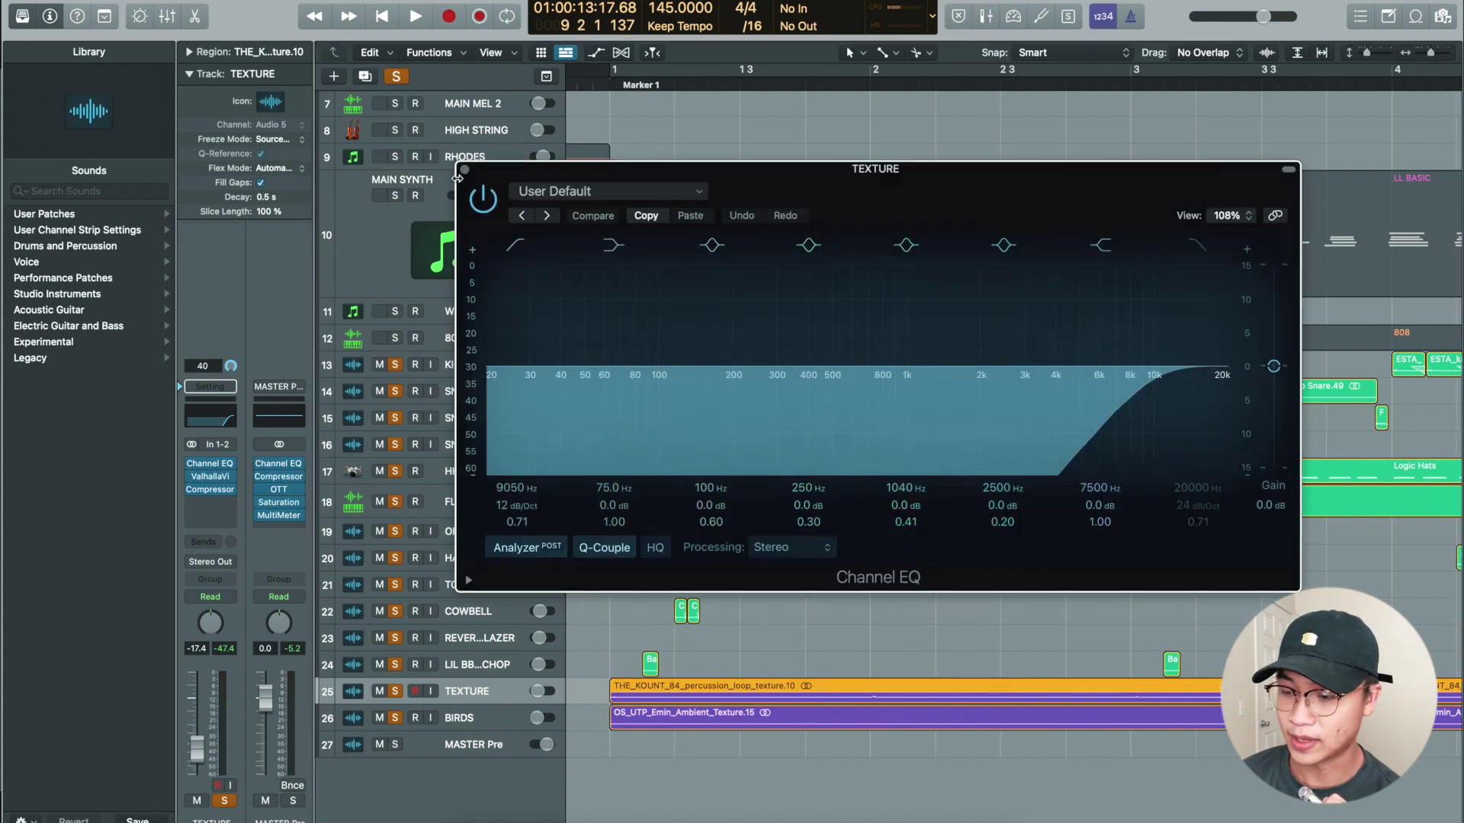
pyautogui.click(464, 167)
pyautogui.click(624, 570)
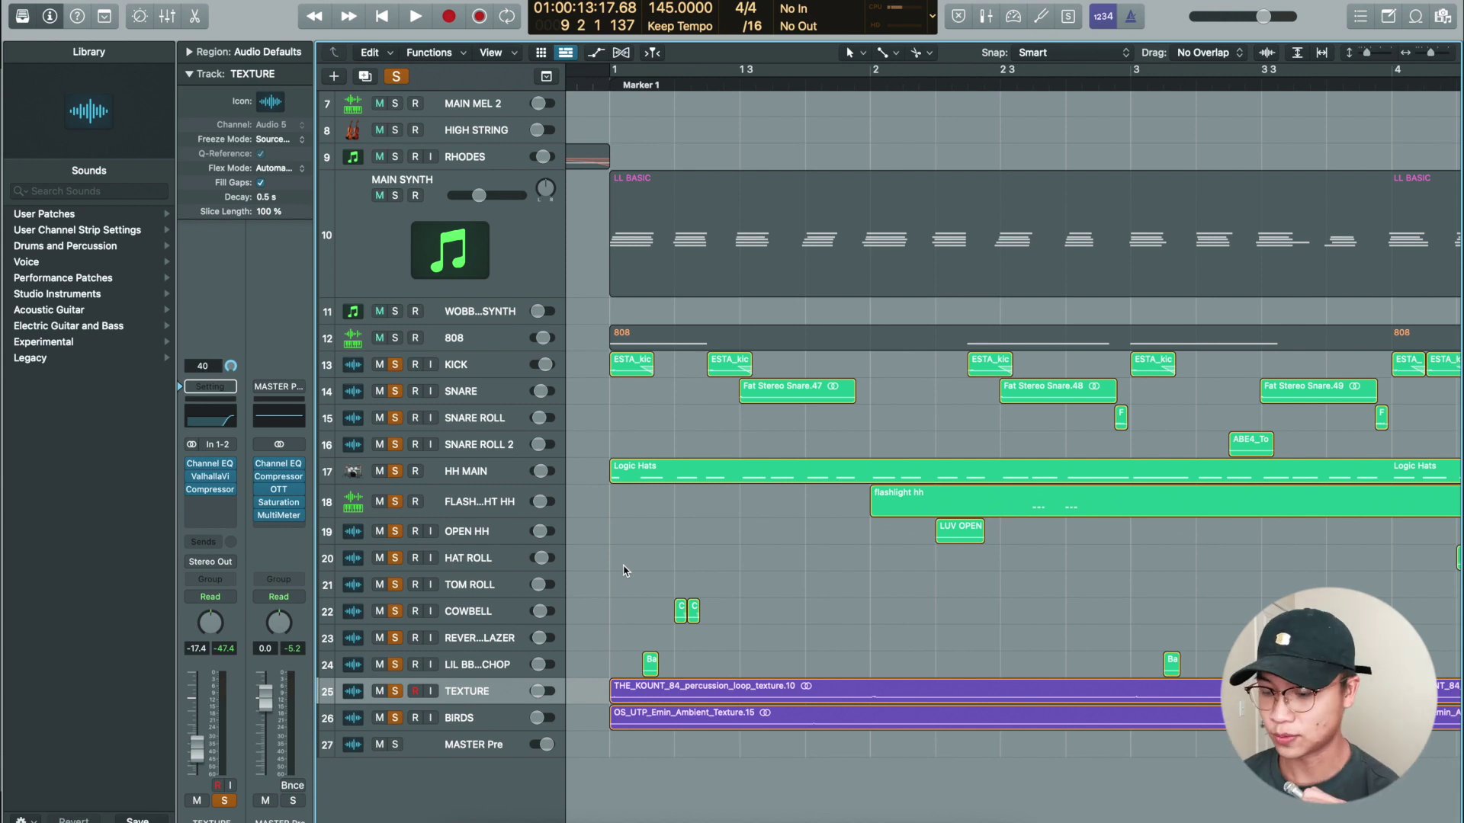
# - Select the ambient region on the BIRDS track, then the percussion loop region on the TEXTURE track
pyautogui.click(674, 722)
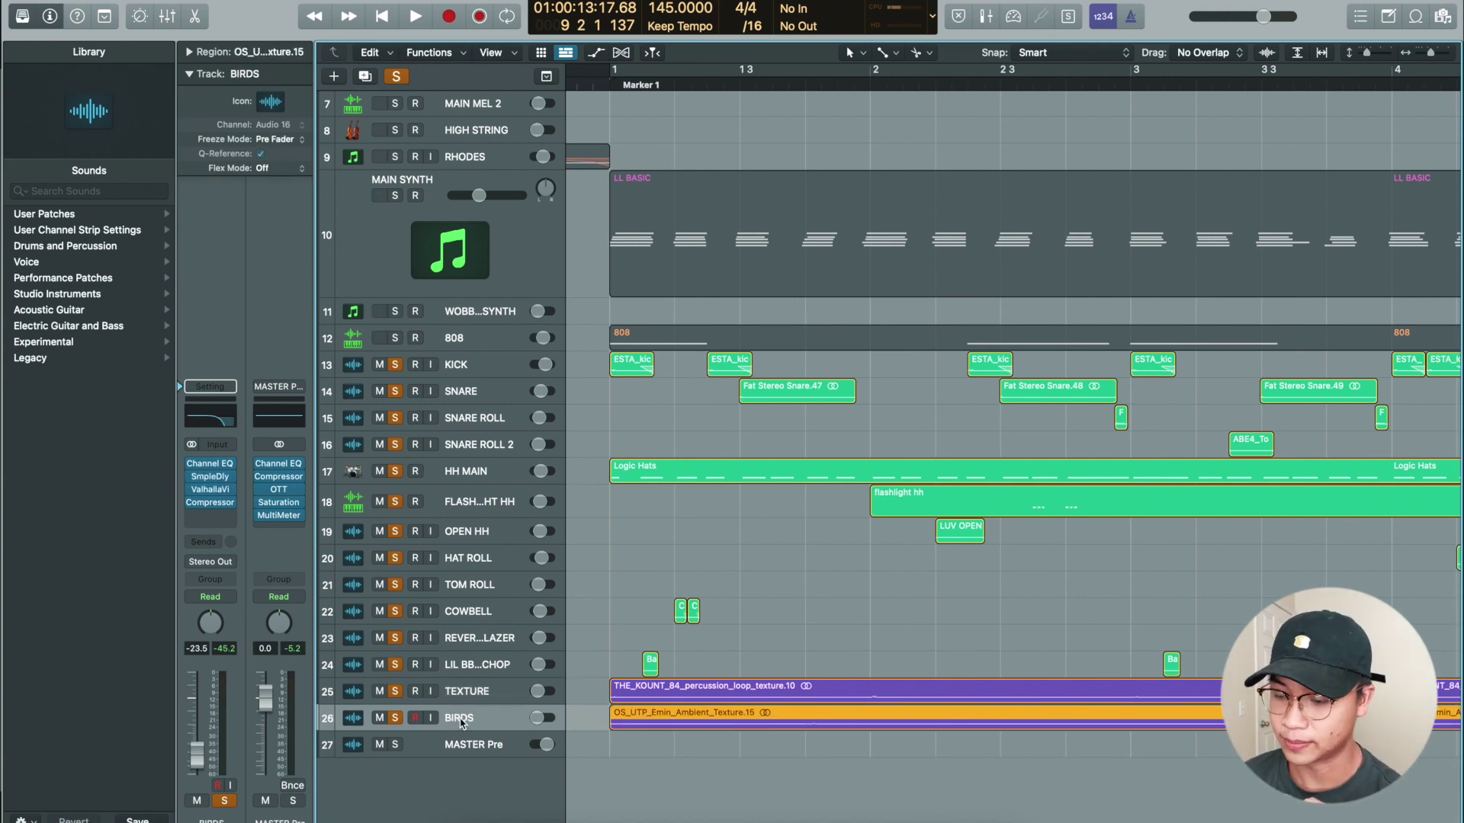
pyautogui.click(594, 631)
pyautogui.click(633, 686)
pyautogui.click(492, 692)
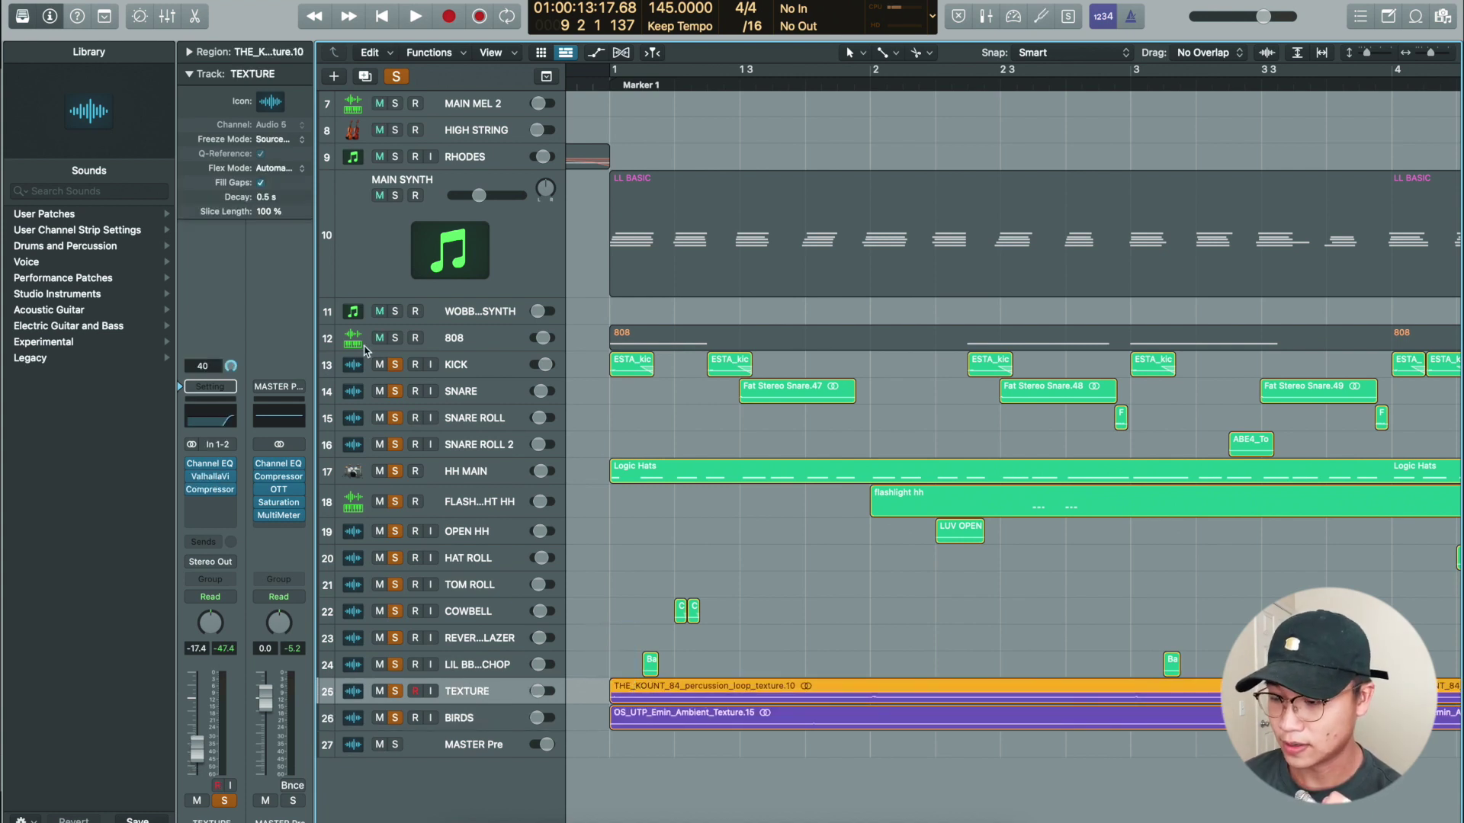
# - Unsolo TEXTURE and BIRDS, then play the remaining soloed drums from the first kick region and stop in bar 3
pyautogui.click(394, 691)
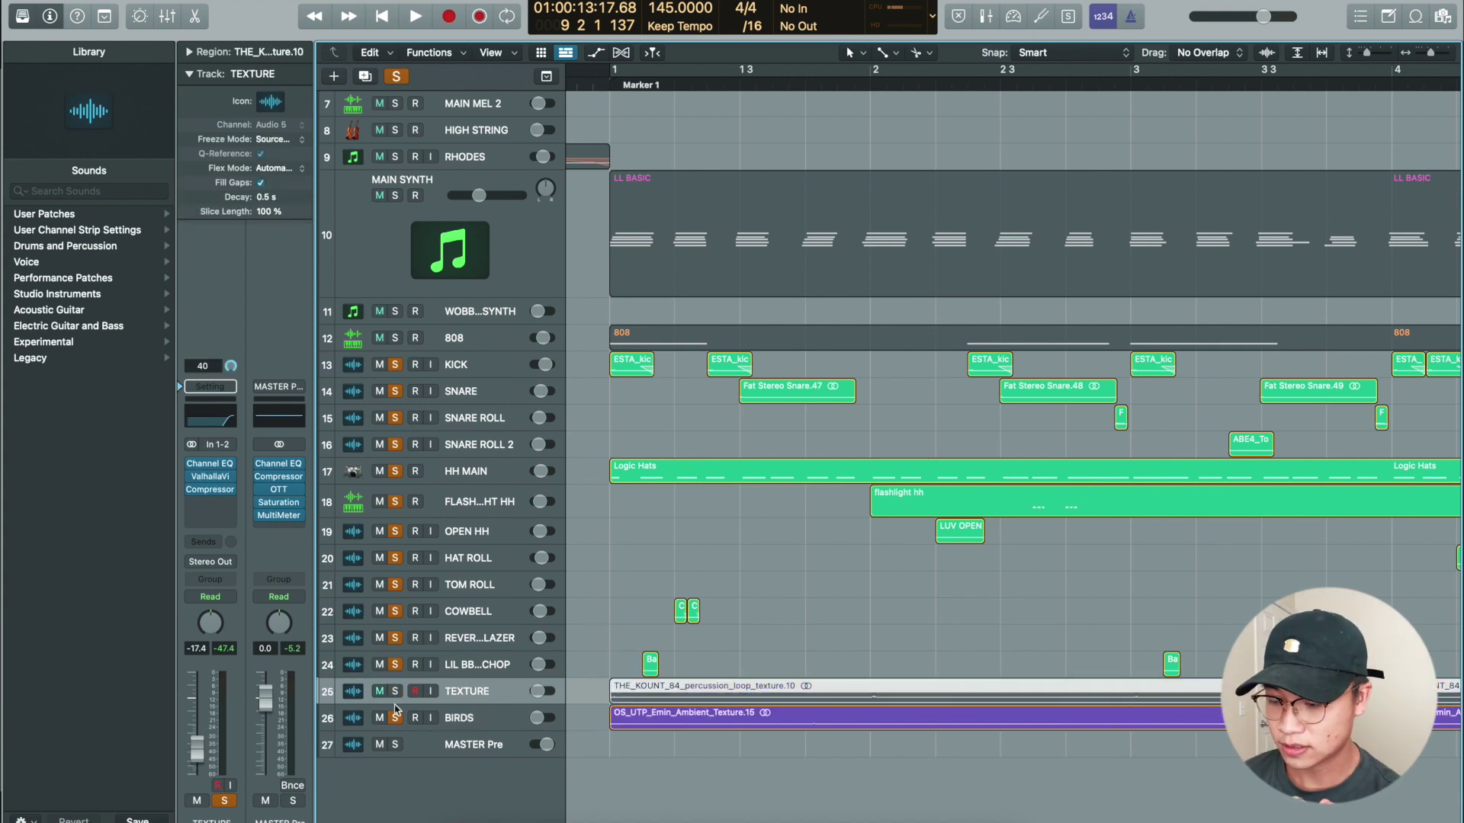
pyautogui.click(395, 719)
pyautogui.click(614, 368)
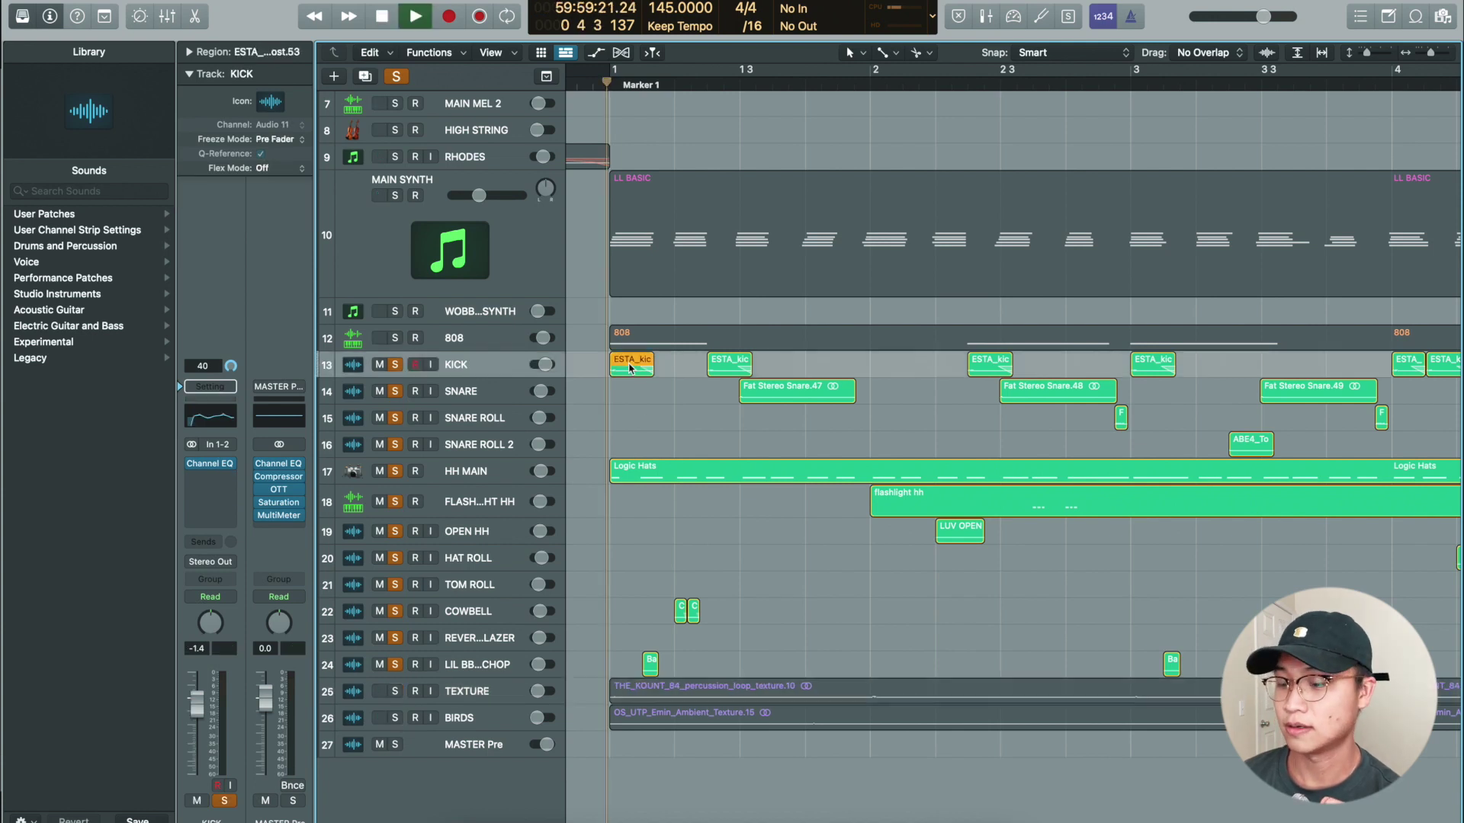
pyautogui.press('space')
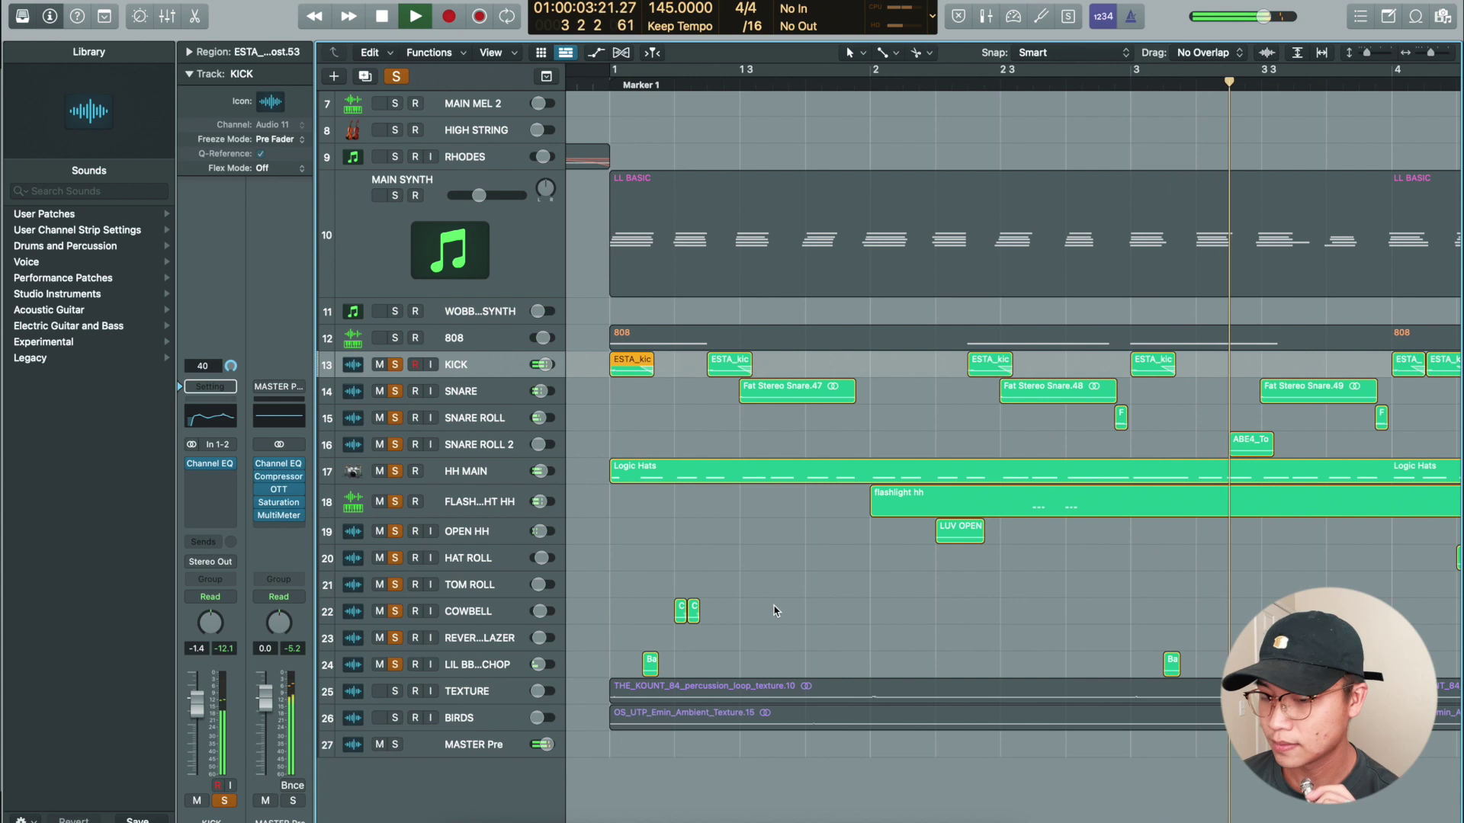
pyautogui.press('space')
# - Solo TEXTURE and BIRDS again and play the drums with both layers from bar 1, stopping in bar 3
pyautogui.click(394, 692)
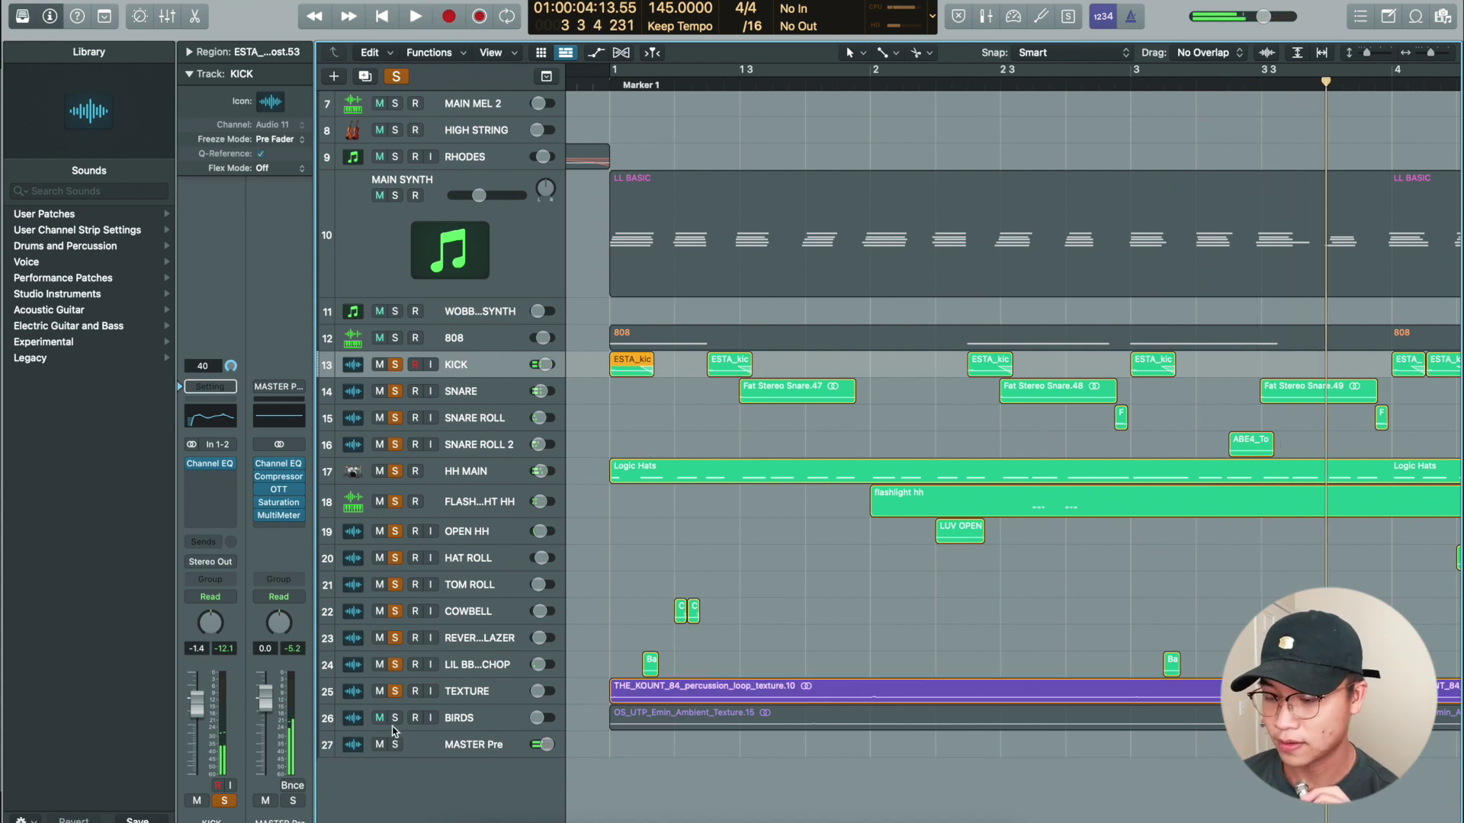
pyautogui.click(394, 718)
pyautogui.press('Return')
pyautogui.press('space')
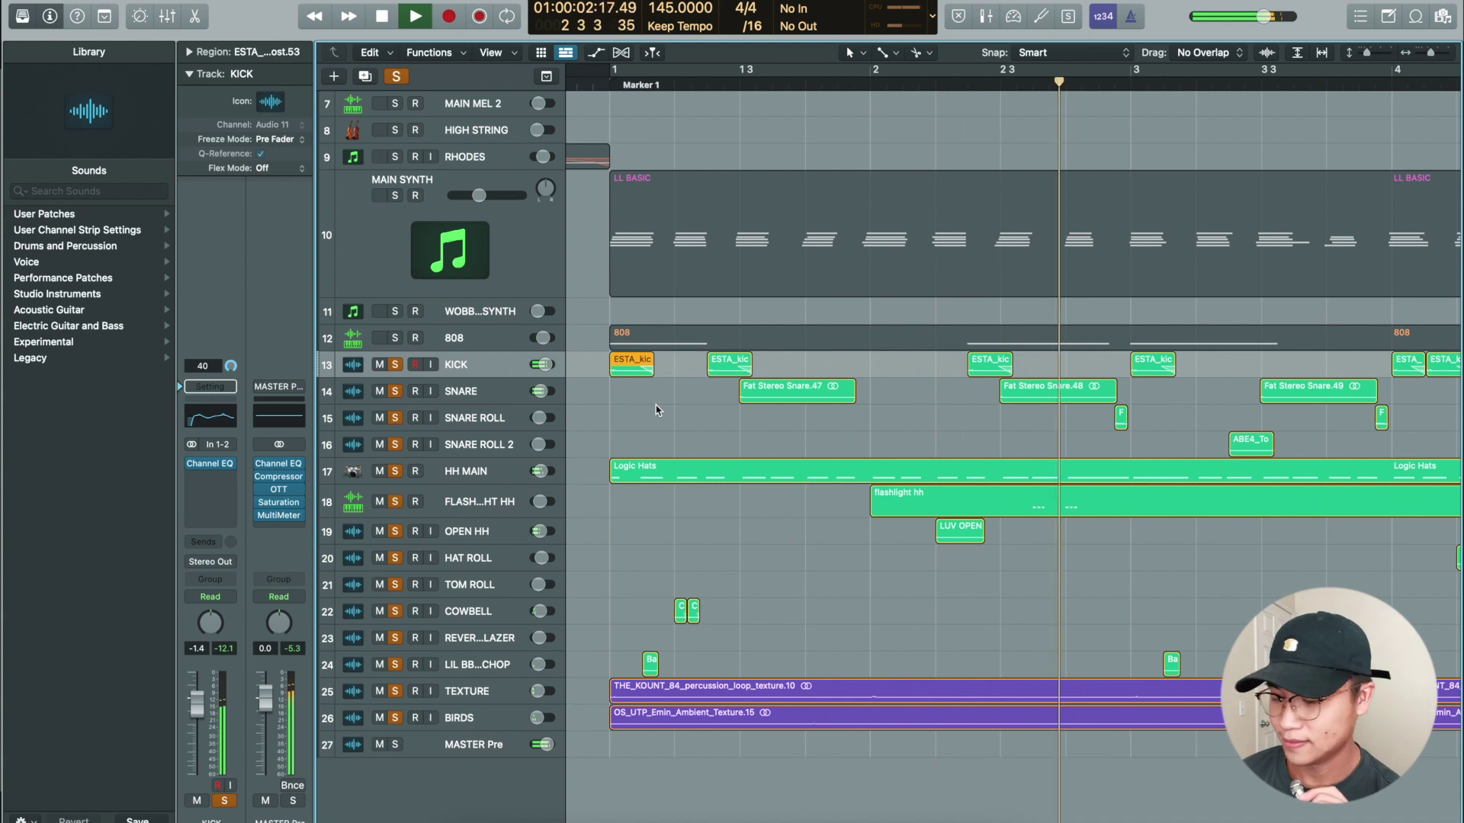
pyautogui.press('space')
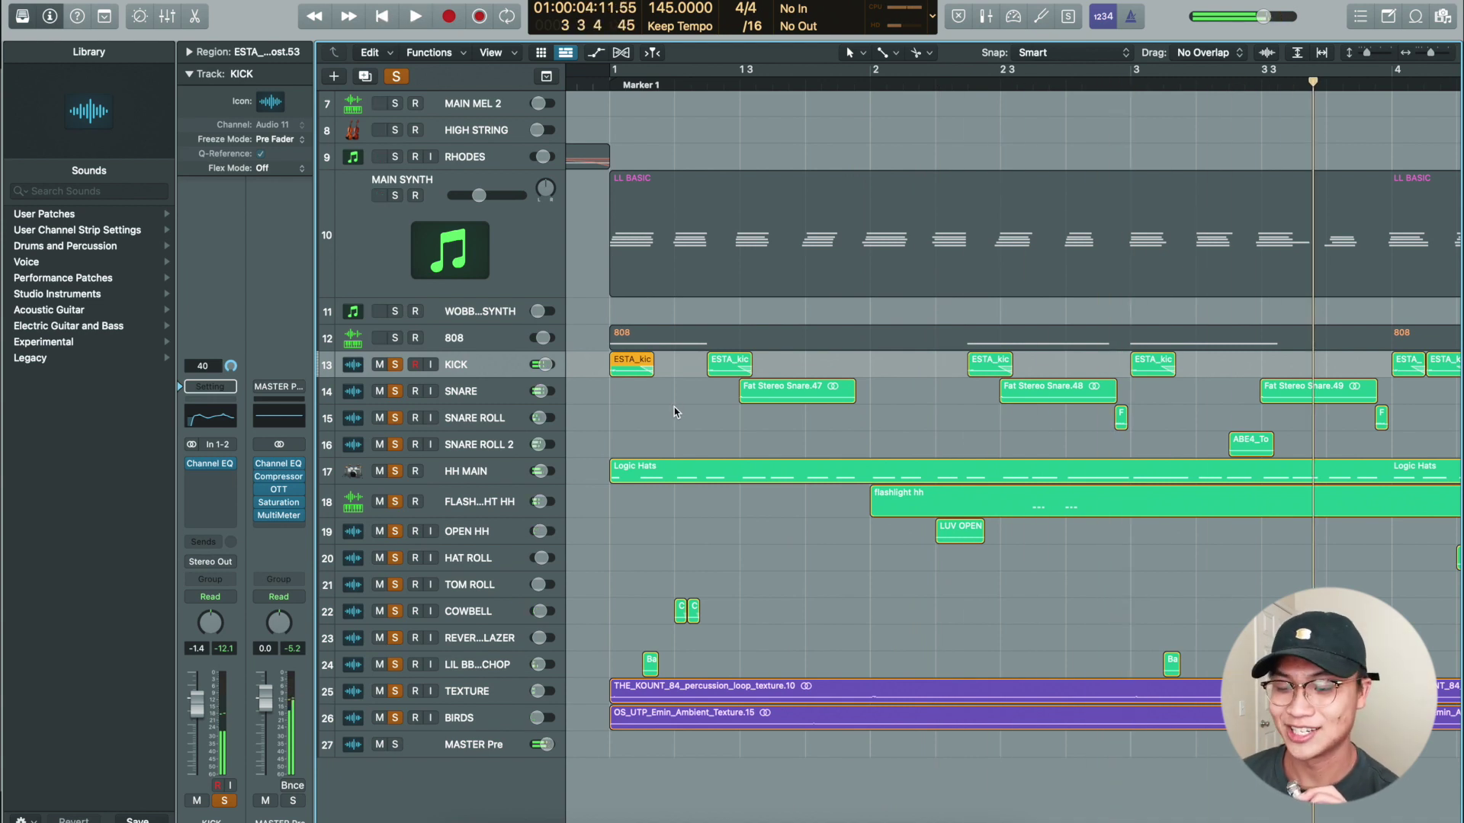
# - Look over the drum and texture regions across the whole arrangement, then go back to the opening bars
pyautogui.press('super+Left')
pyautogui.press('super+Left')
pyautogui.press('super+Left')
pyautogui.press('super+Left')
pyautogui.press('super+Left')
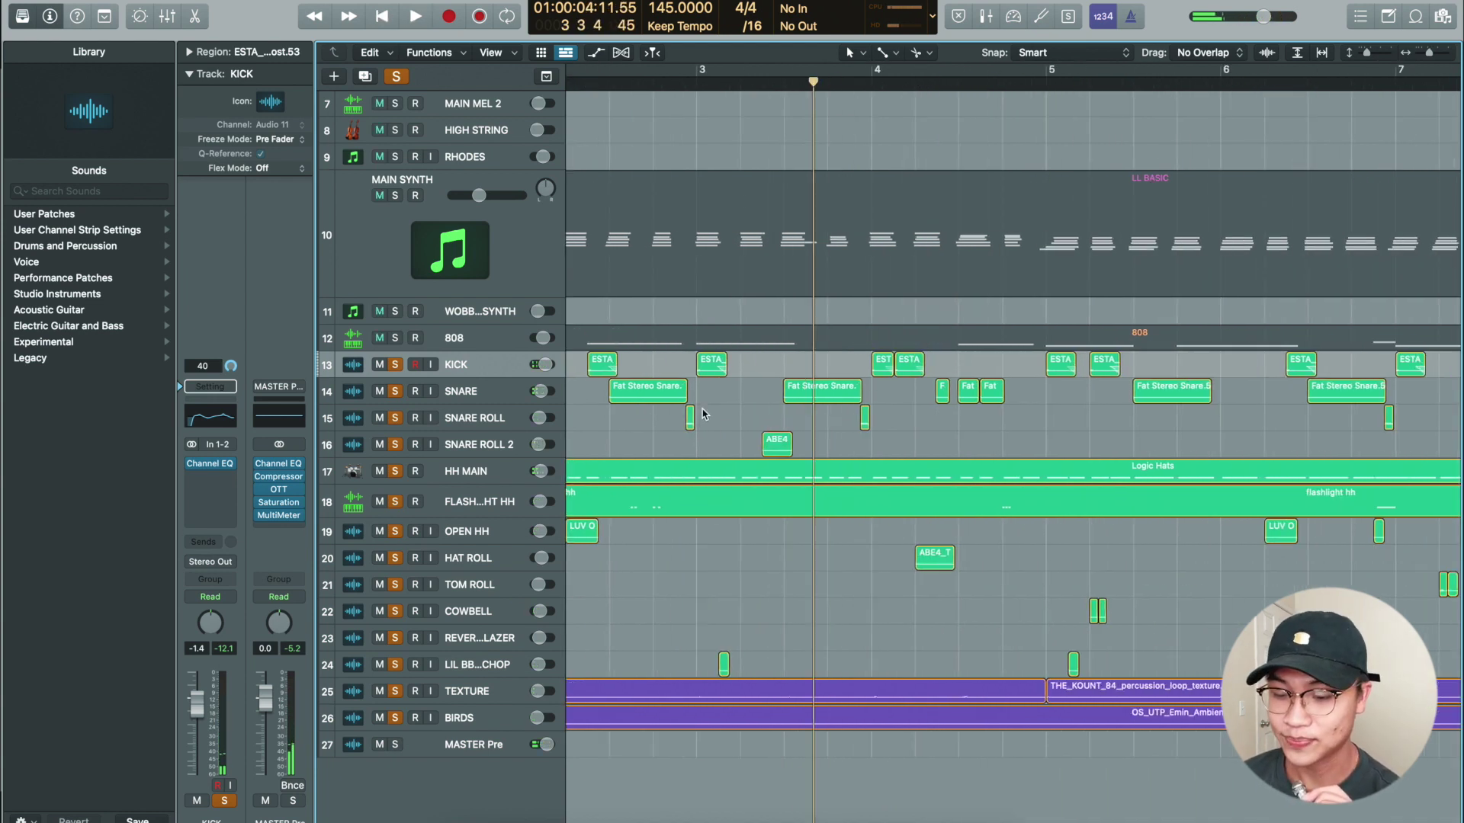
pyautogui.press('super+Left')
pyautogui.press('super+Left')
pyautogui.press('super+Left')
pyautogui.press('super+Left')
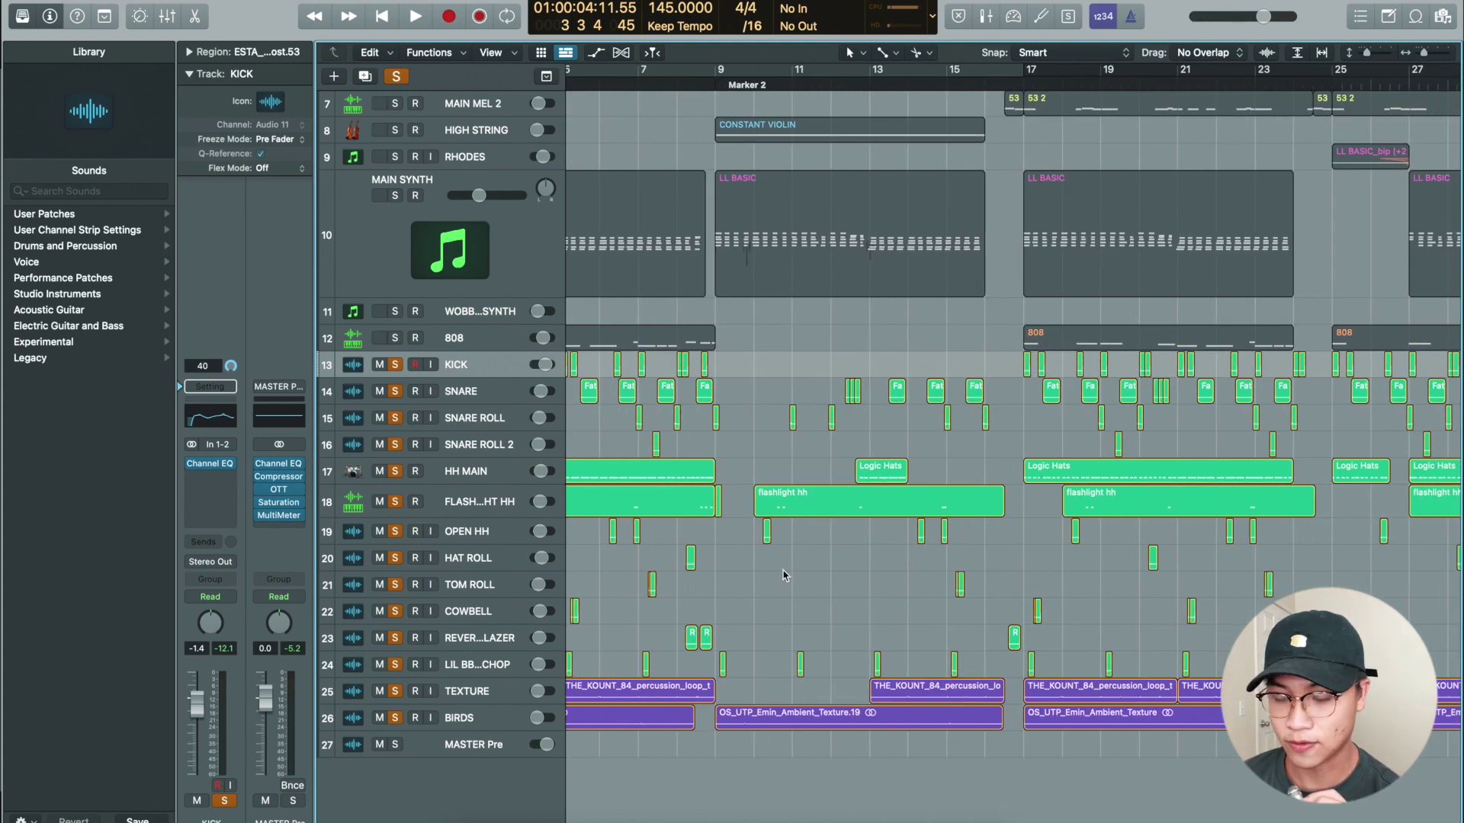
pyautogui.scroll(2, 823, 421)
pyautogui.hscroll(5, 904, 624)
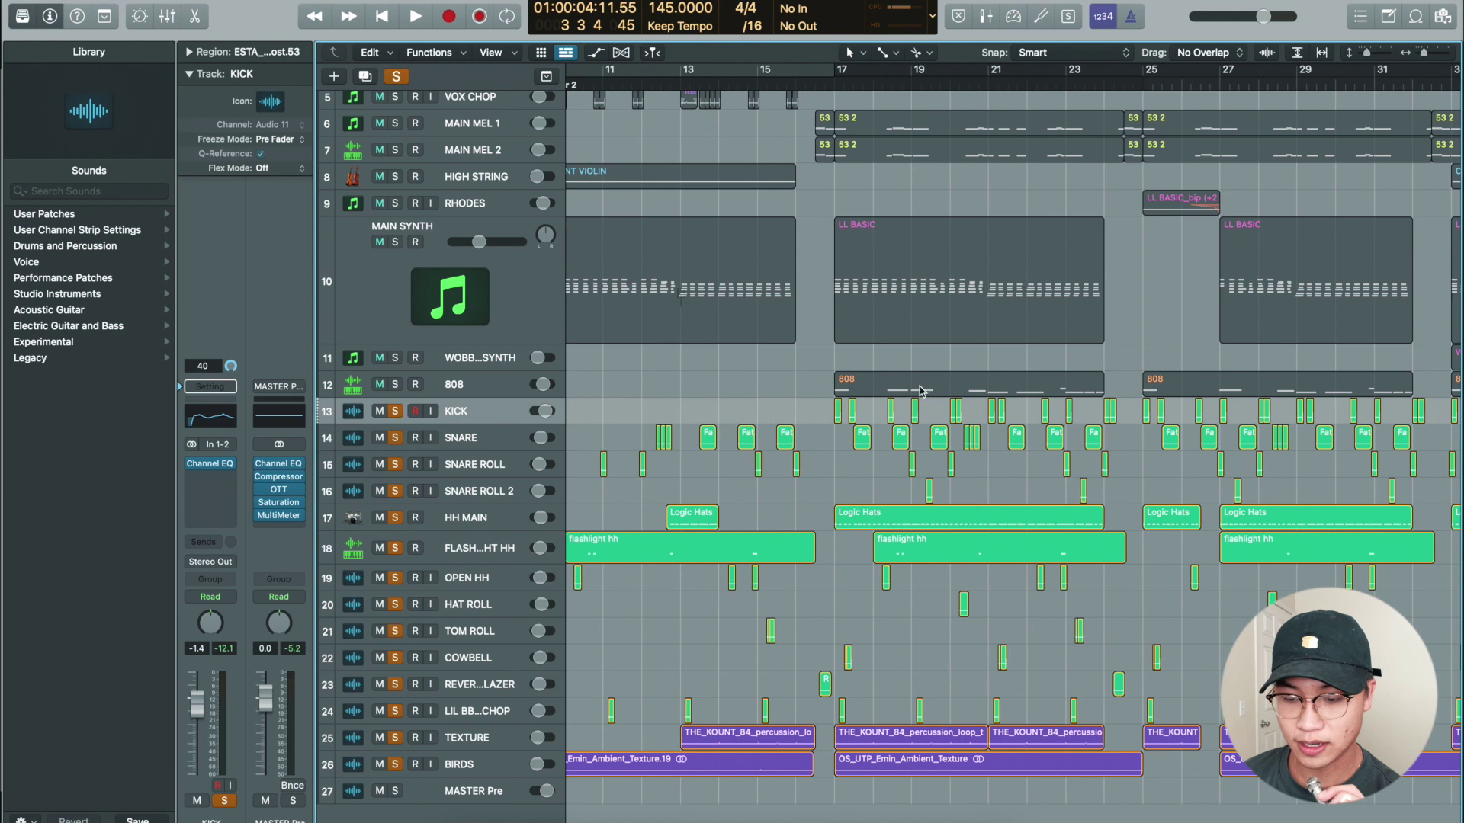
pyautogui.hscroll(8, 1107, 493)
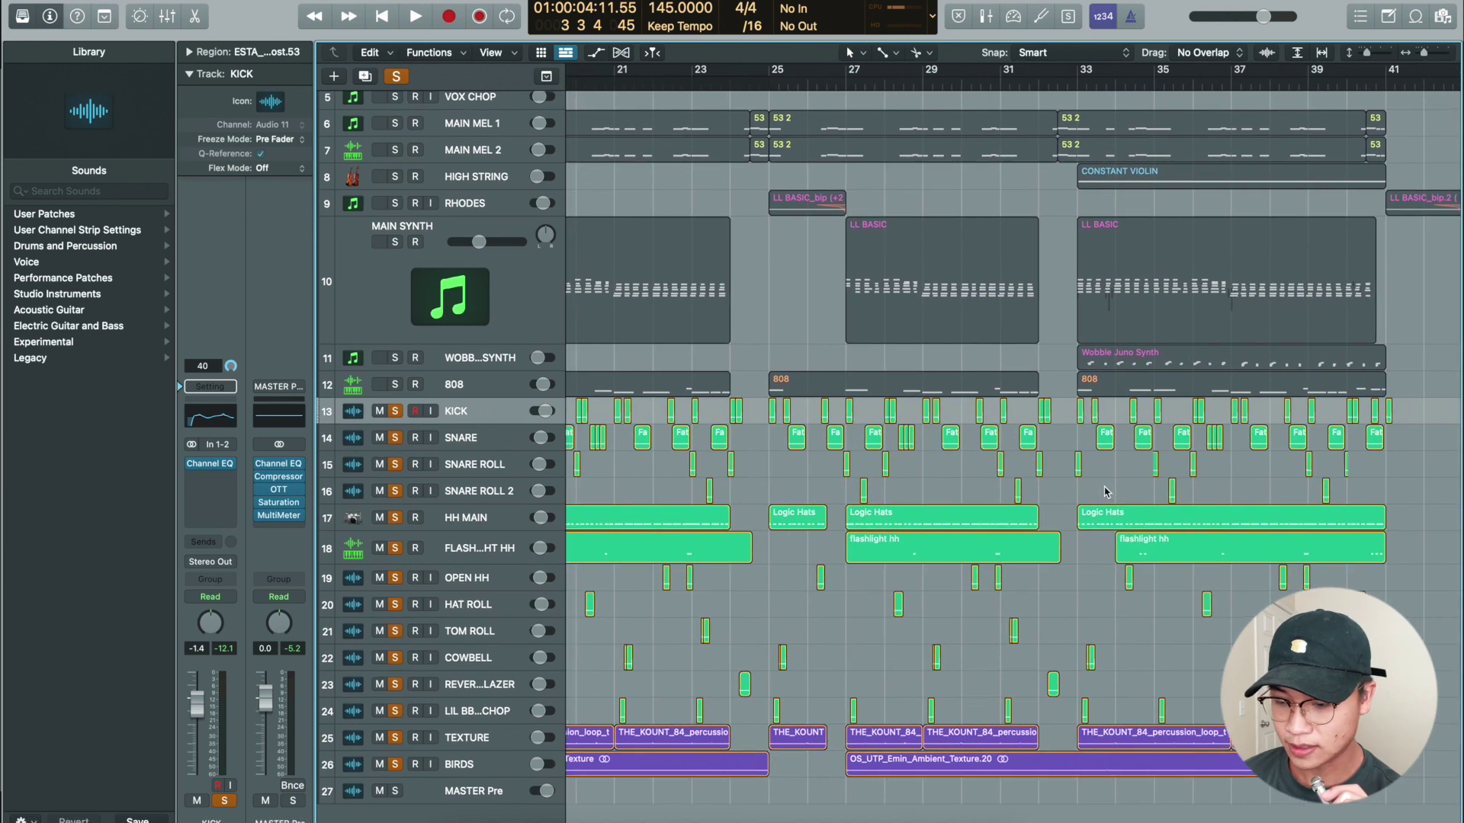
pyautogui.hscroll(-3, 1107, 493)
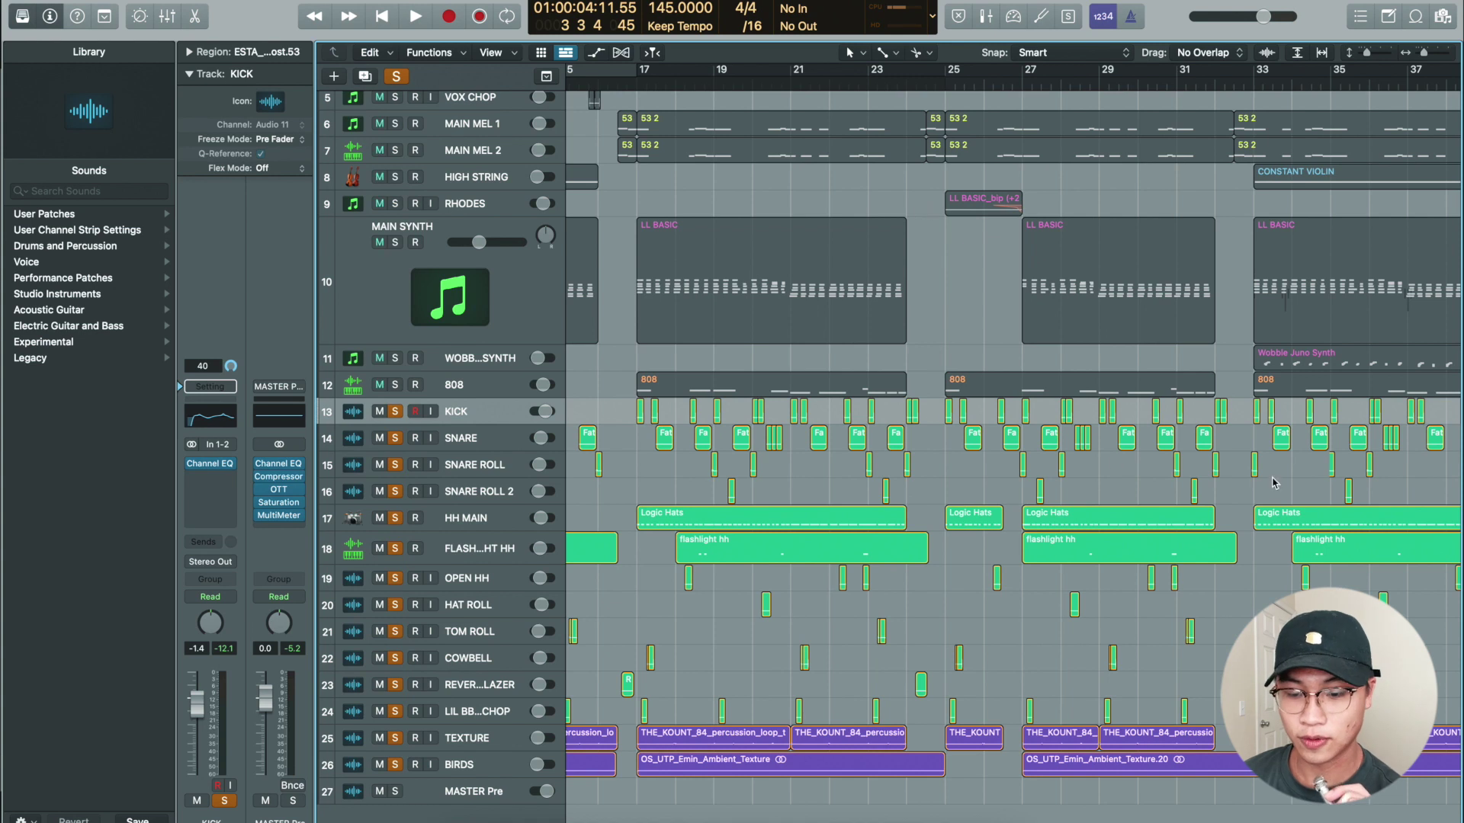
pyautogui.hscroll(-2, 1138, 401)
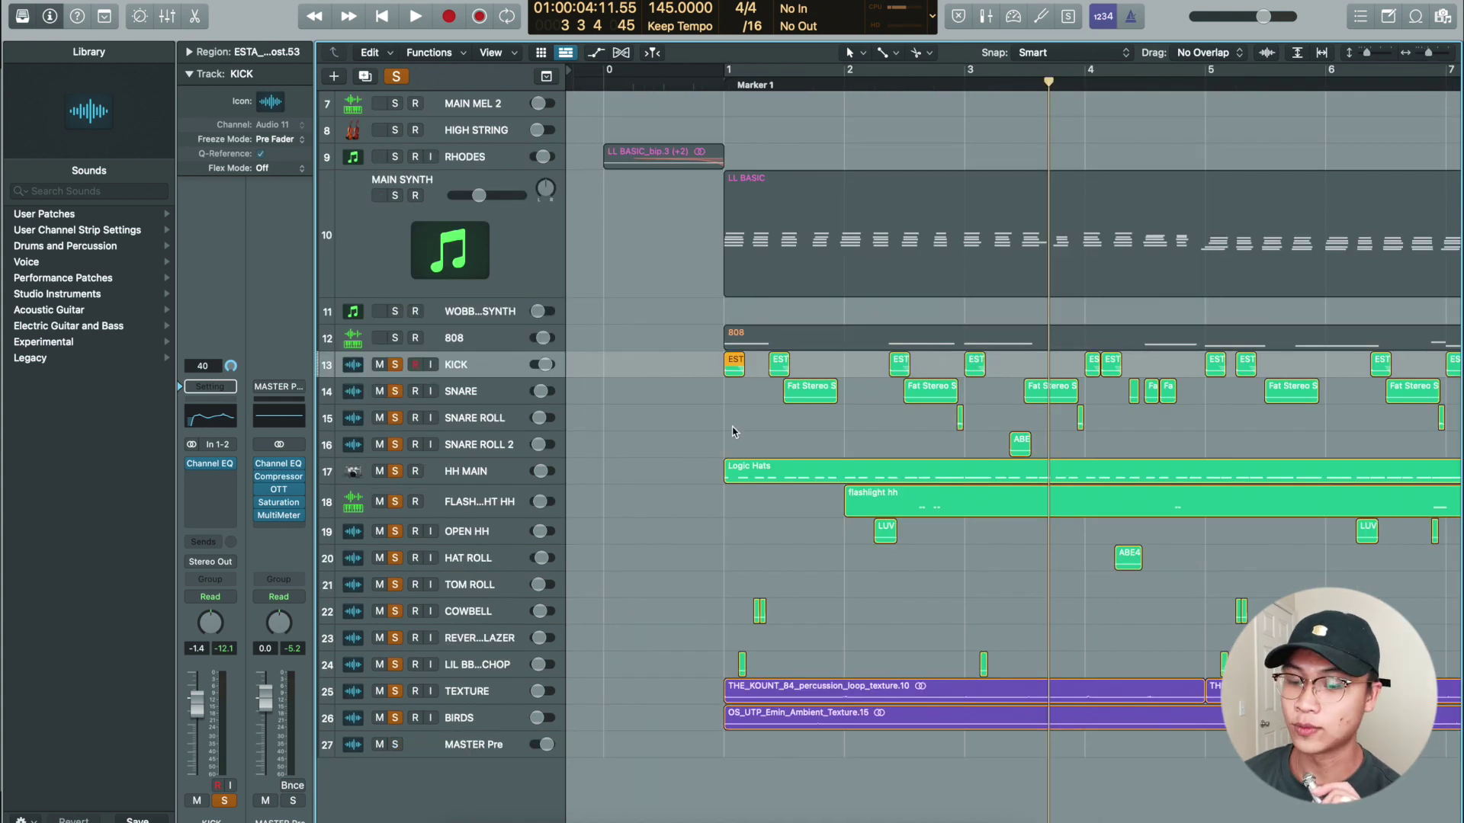
# - Select the SNARE ROLL track and the first regions on SNARE ROLL 2, OPEN HH and HAT ROLL to examine their placement
pyautogui.click(470, 424)
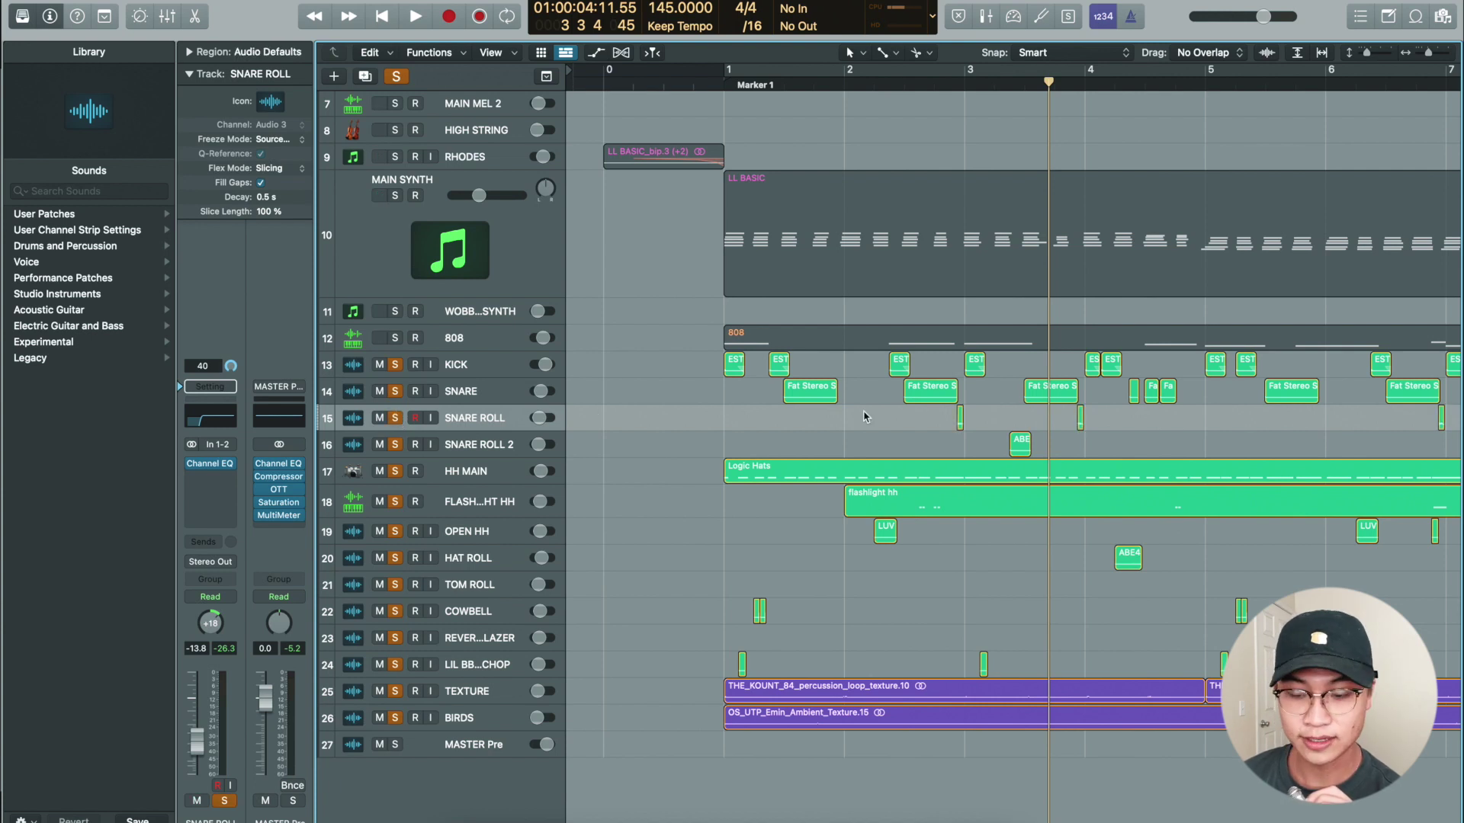
pyautogui.click(1020, 442)
pyautogui.press('super+Right')
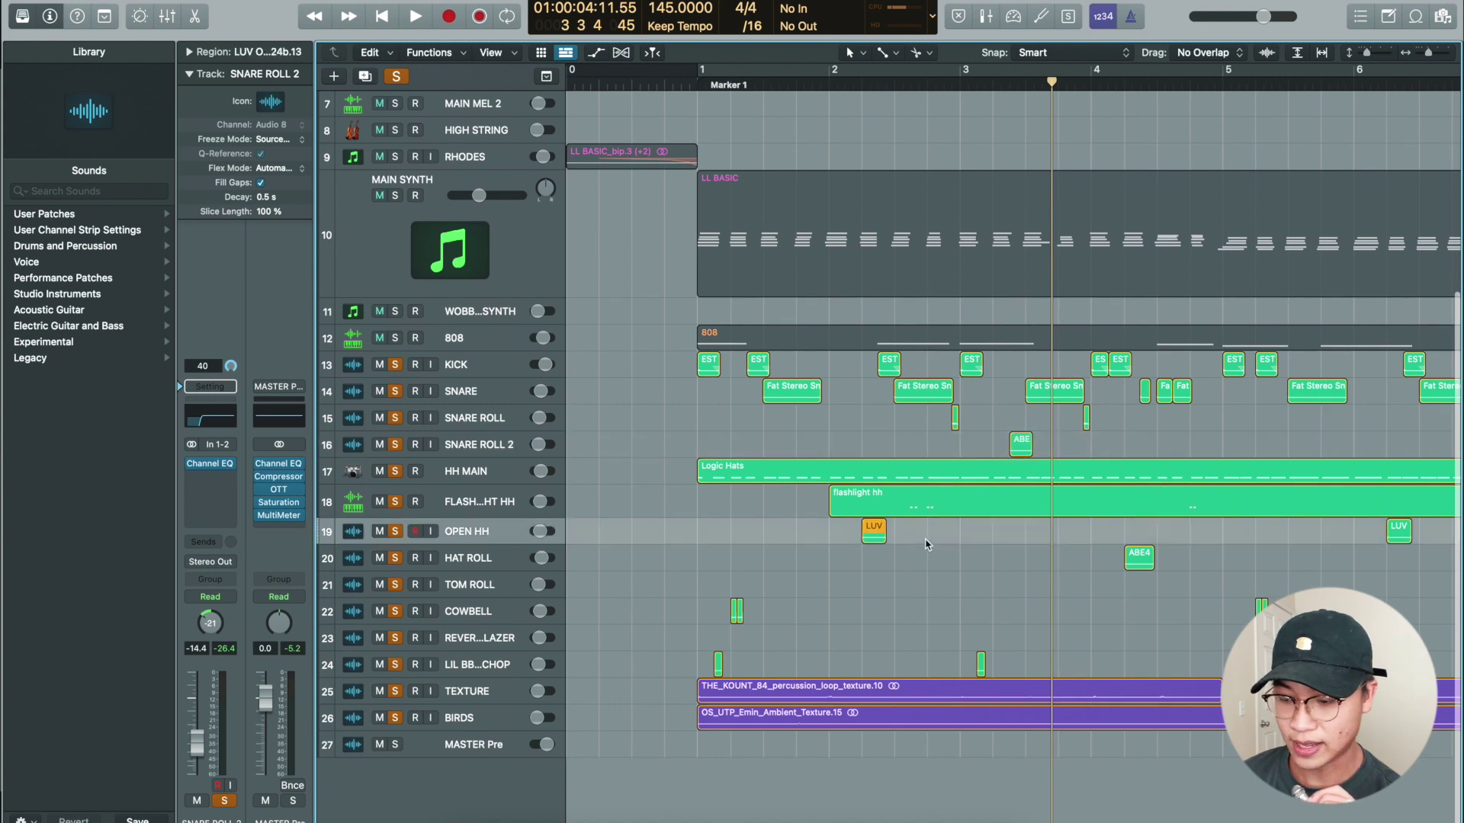
pyautogui.click(1139, 558)
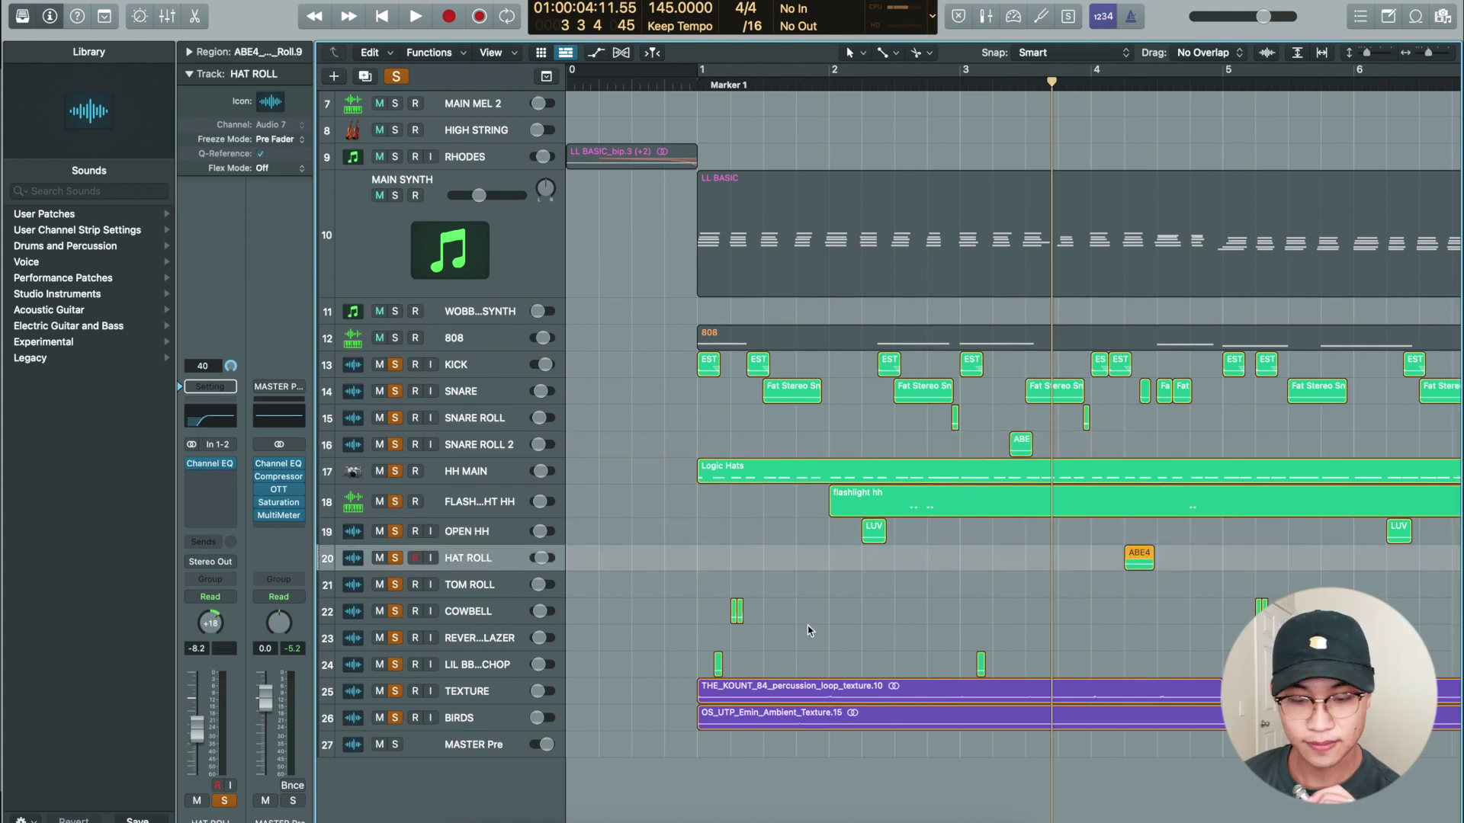
pyautogui.press('super+Left')
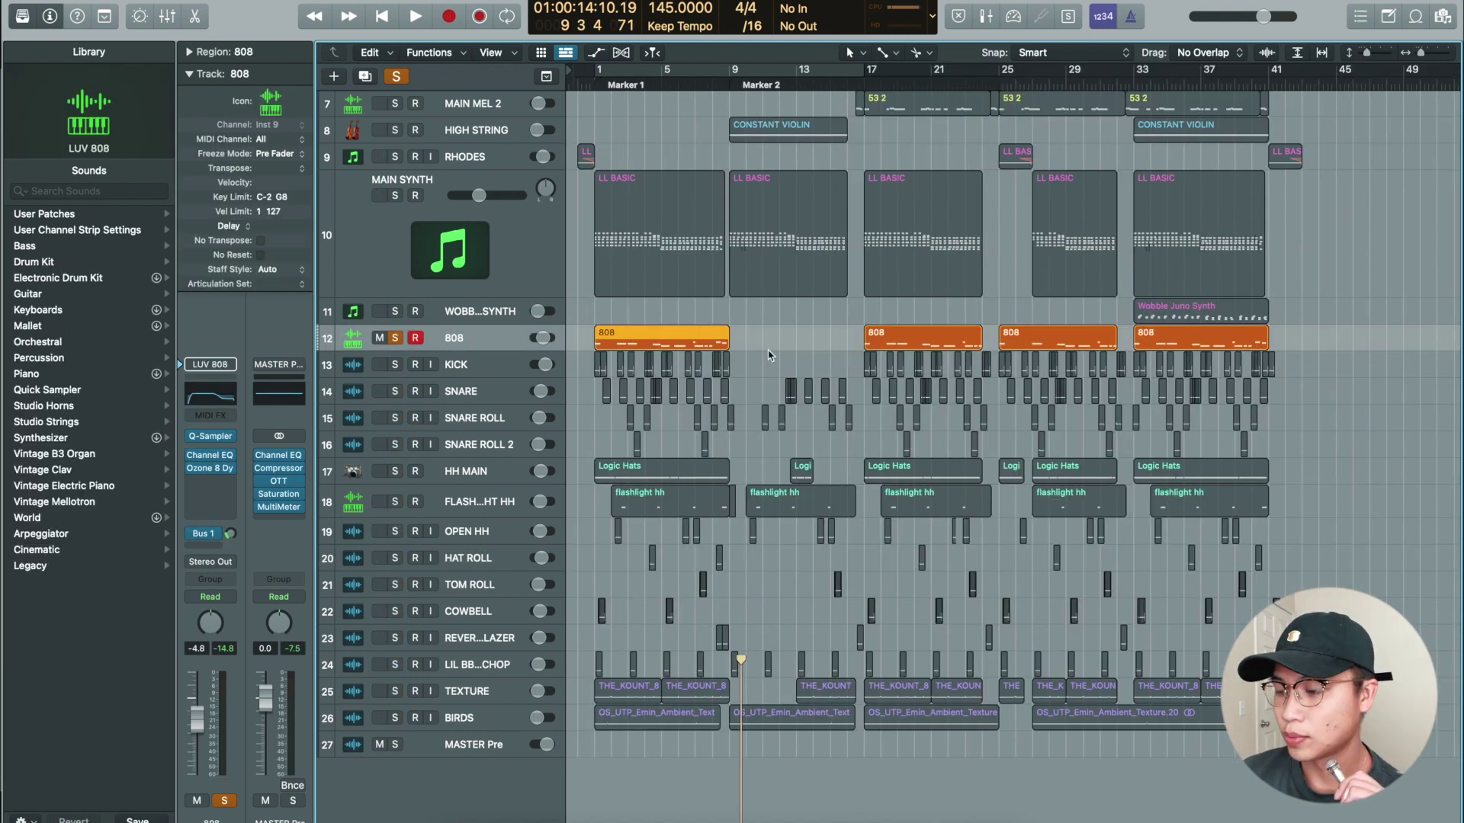
# - Inspect the 808's LUV 808.wav sample in Quick Sampler and the first 808 region's notes in the Piano Roll
pyautogui.click(210, 436)
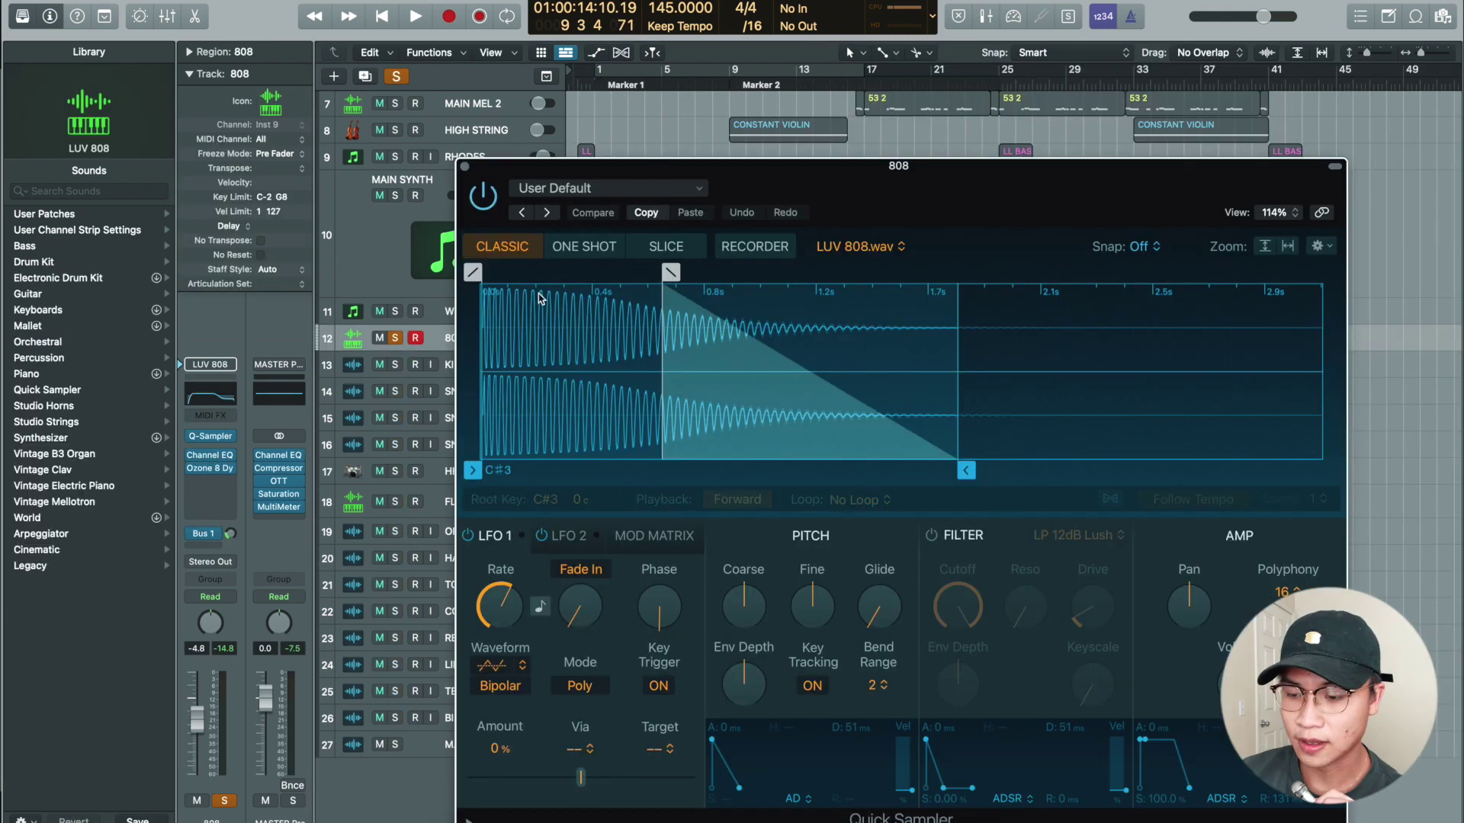
pyautogui.click(465, 167)
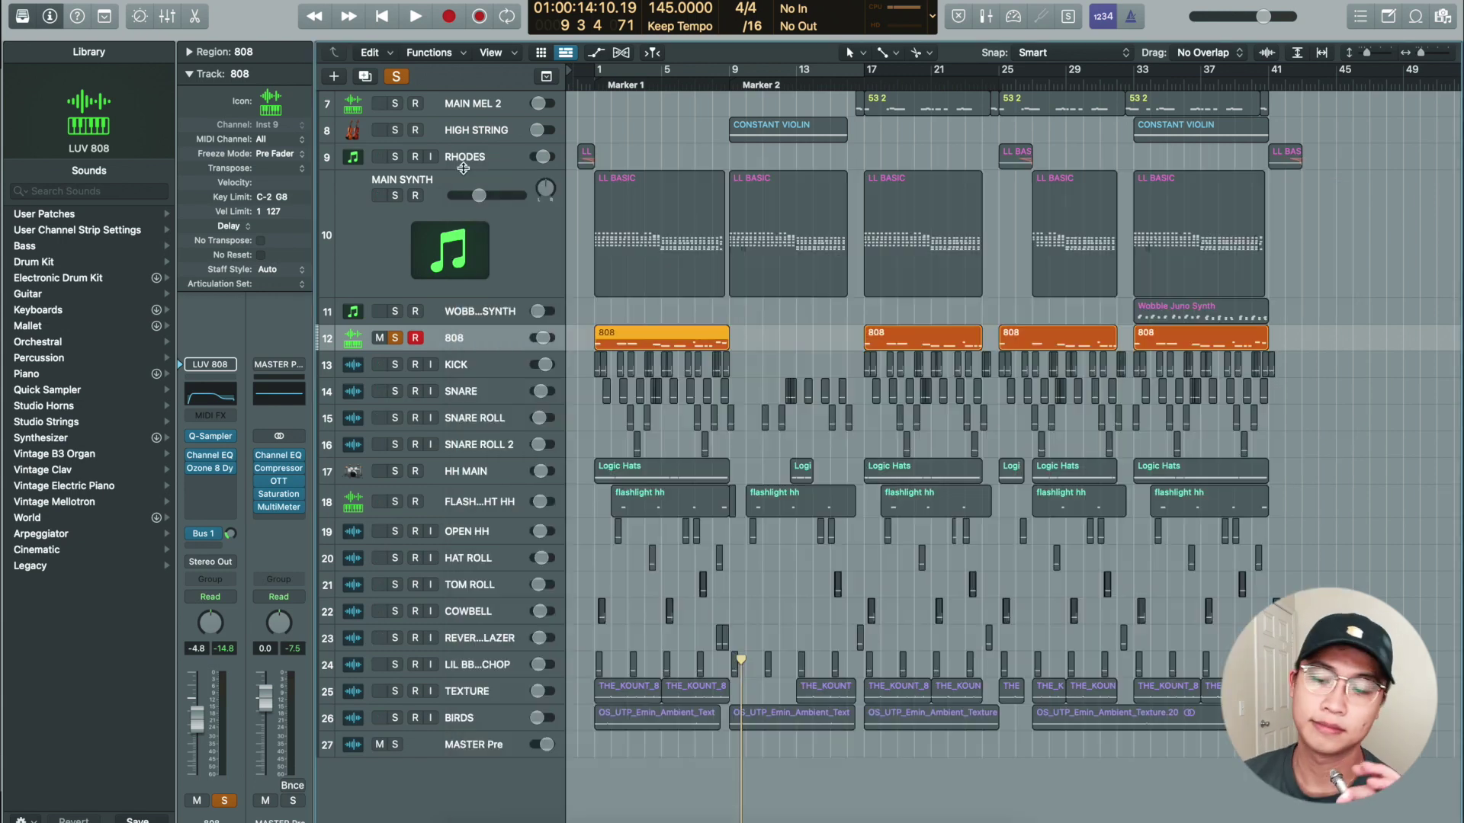
pyautogui.click(788, 356)
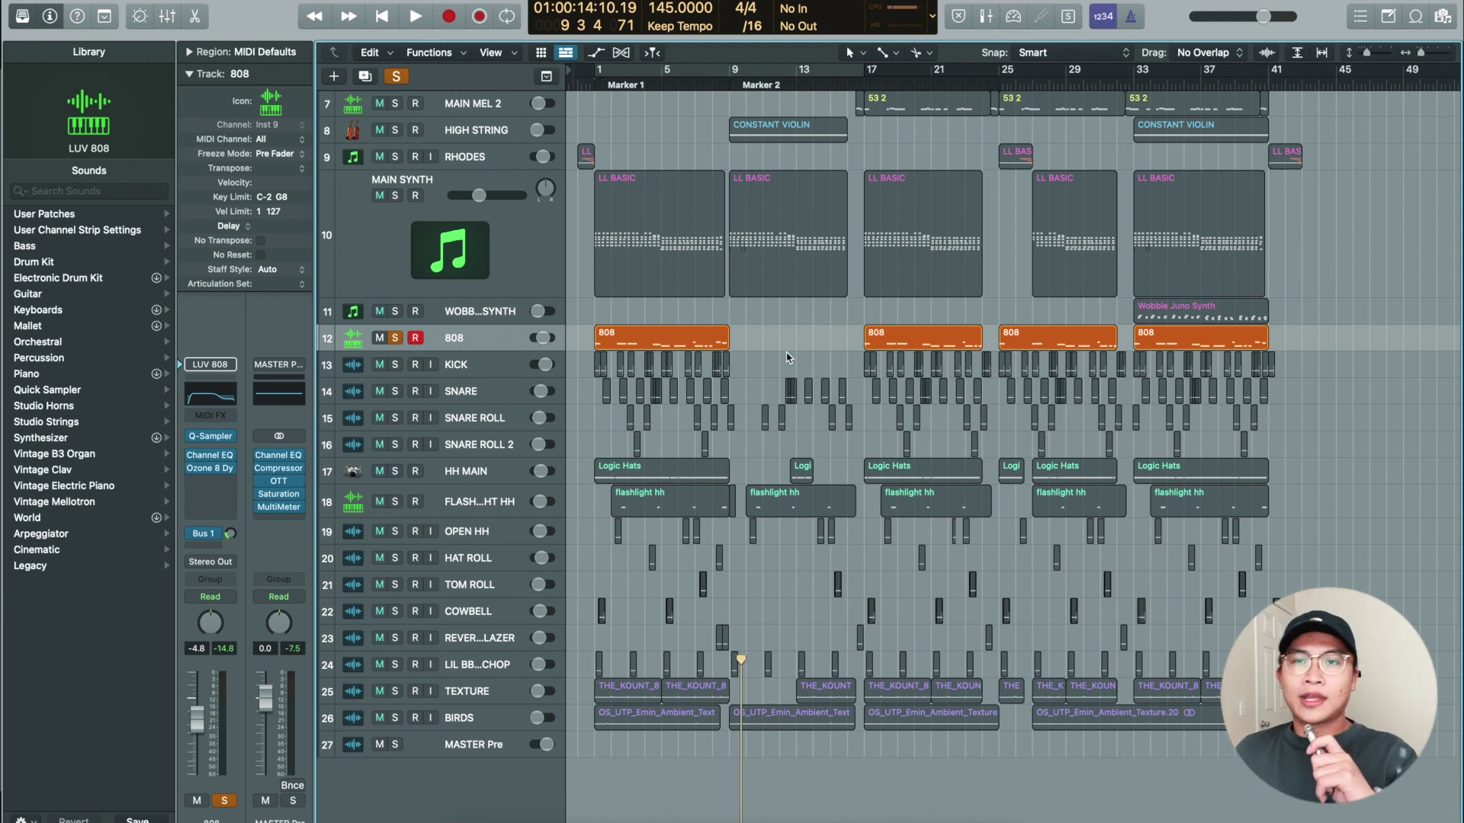
pyautogui.press('p')
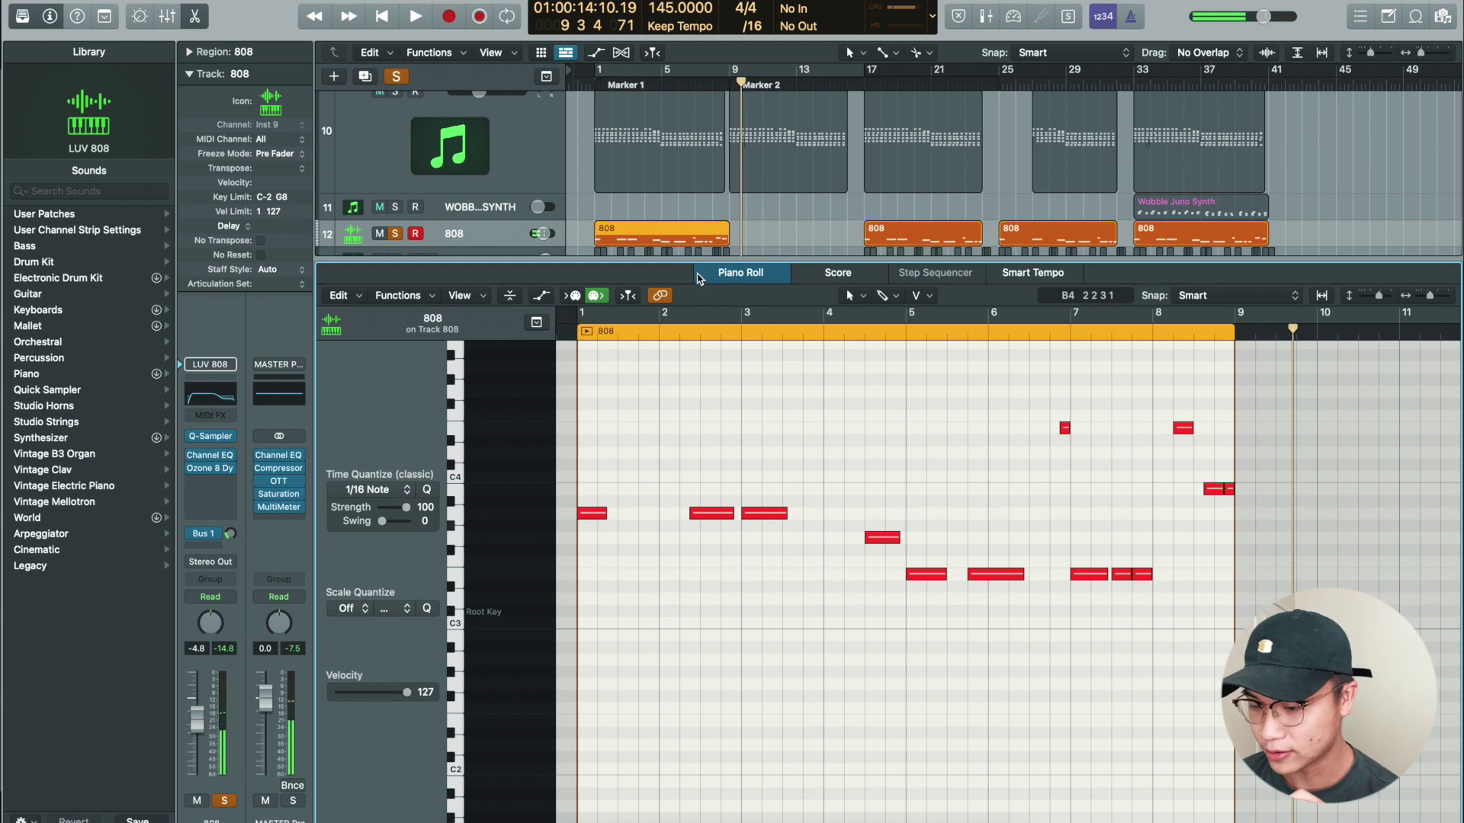
pyautogui.press('p')
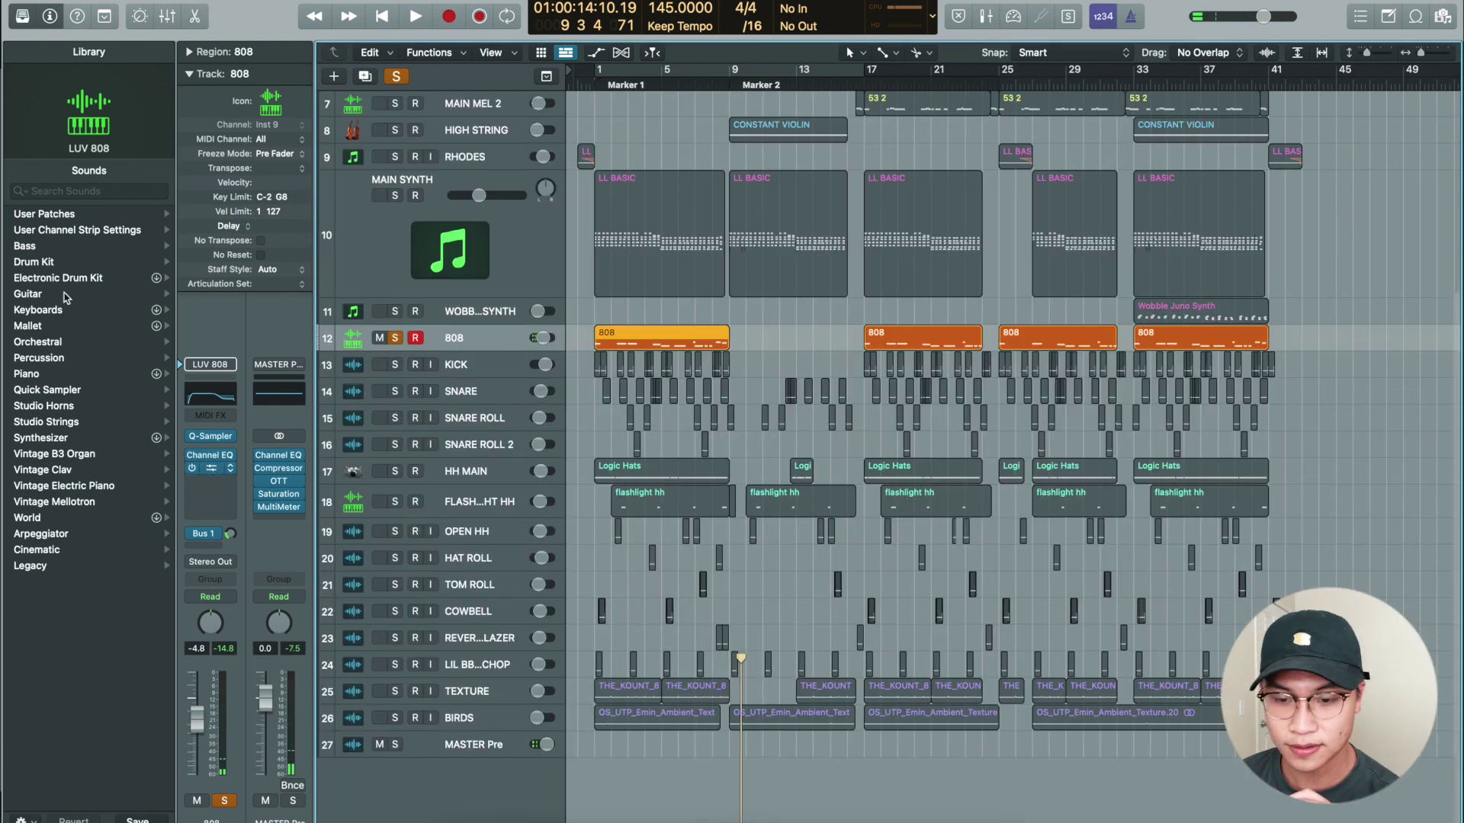
# - Open the 808's Ozone 8 Dynamic EQ and the KICK track's Channel EQ and compare their curves
pyautogui.press('super+z')
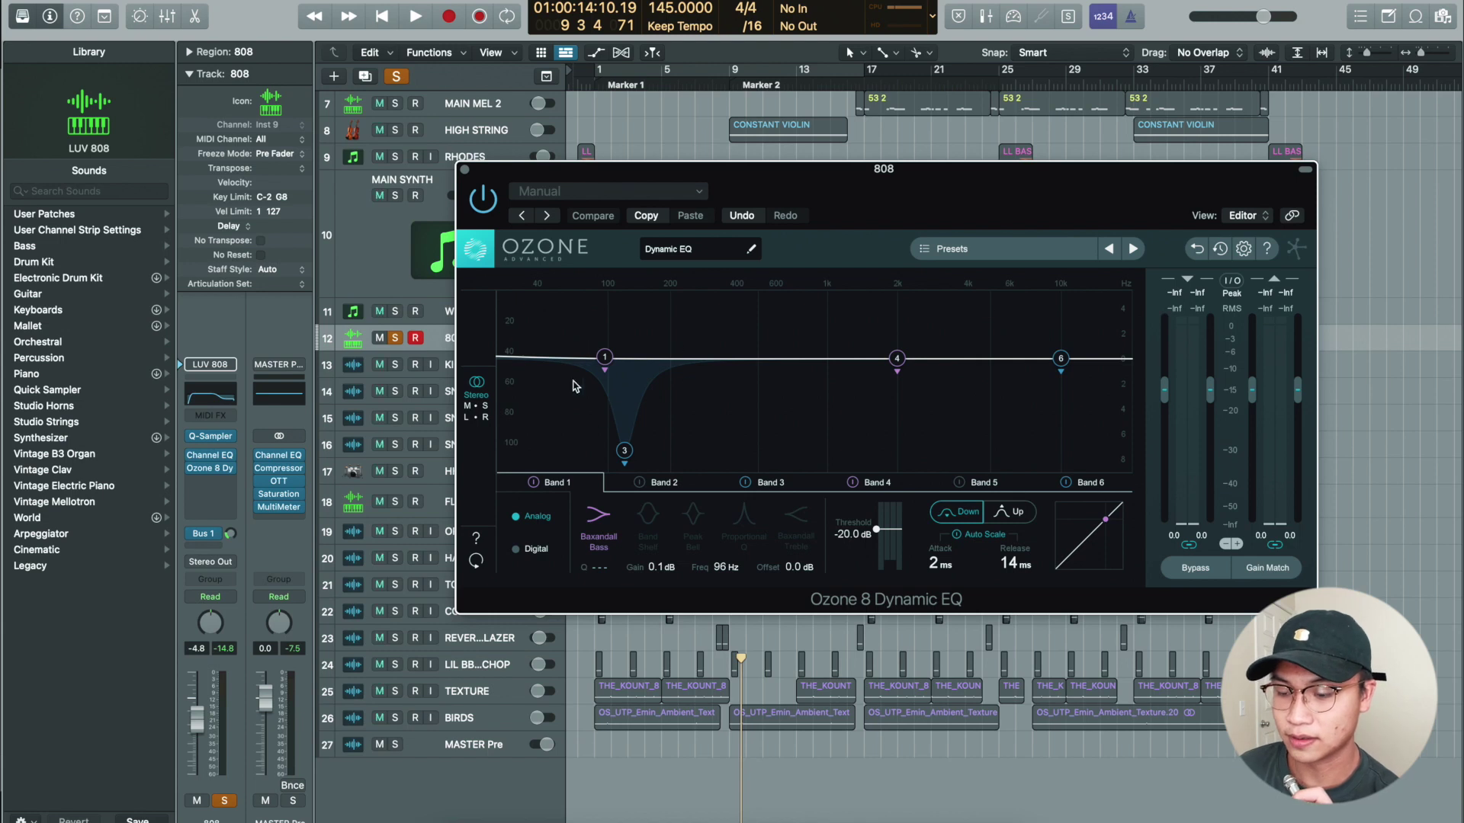
pyautogui.moveTo(508, 188); pyautogui.dragTo(698, 187)
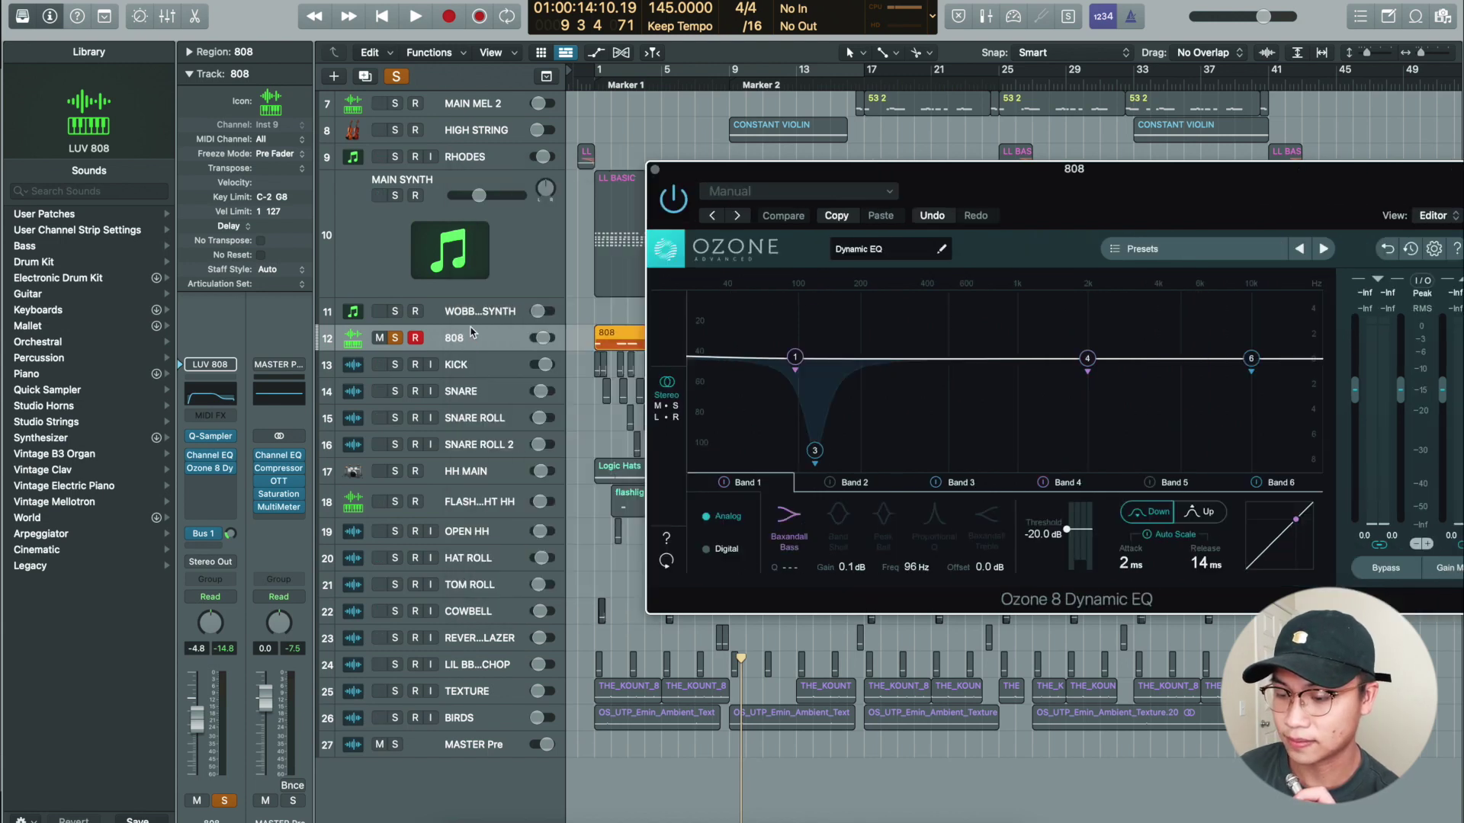
pyautogui.click(488, 368)
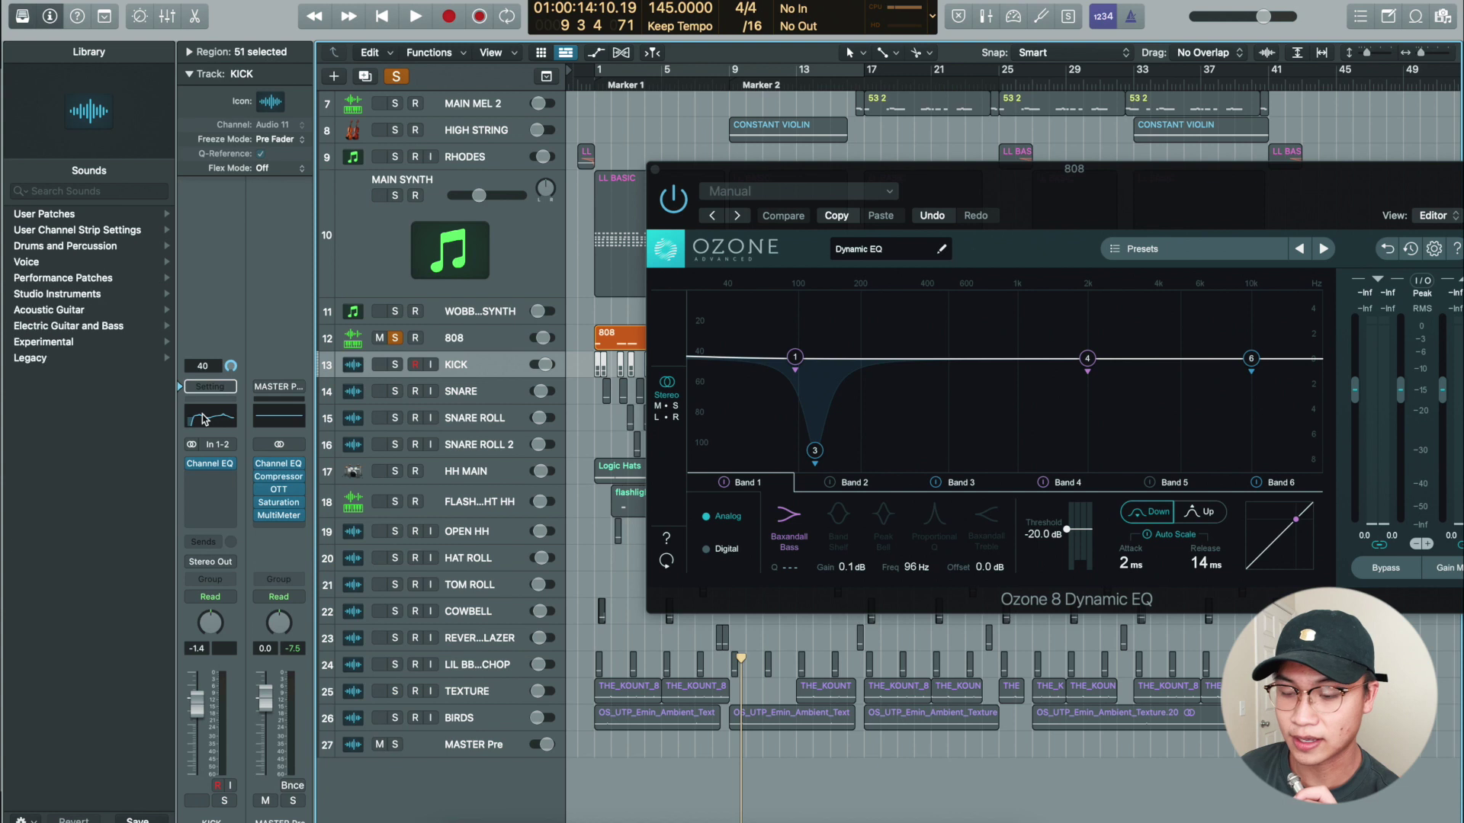
pyautogui.click(209, 463)
pyautogui.moveTo(861, 194); pyautogui.dragTo(1001, 486)
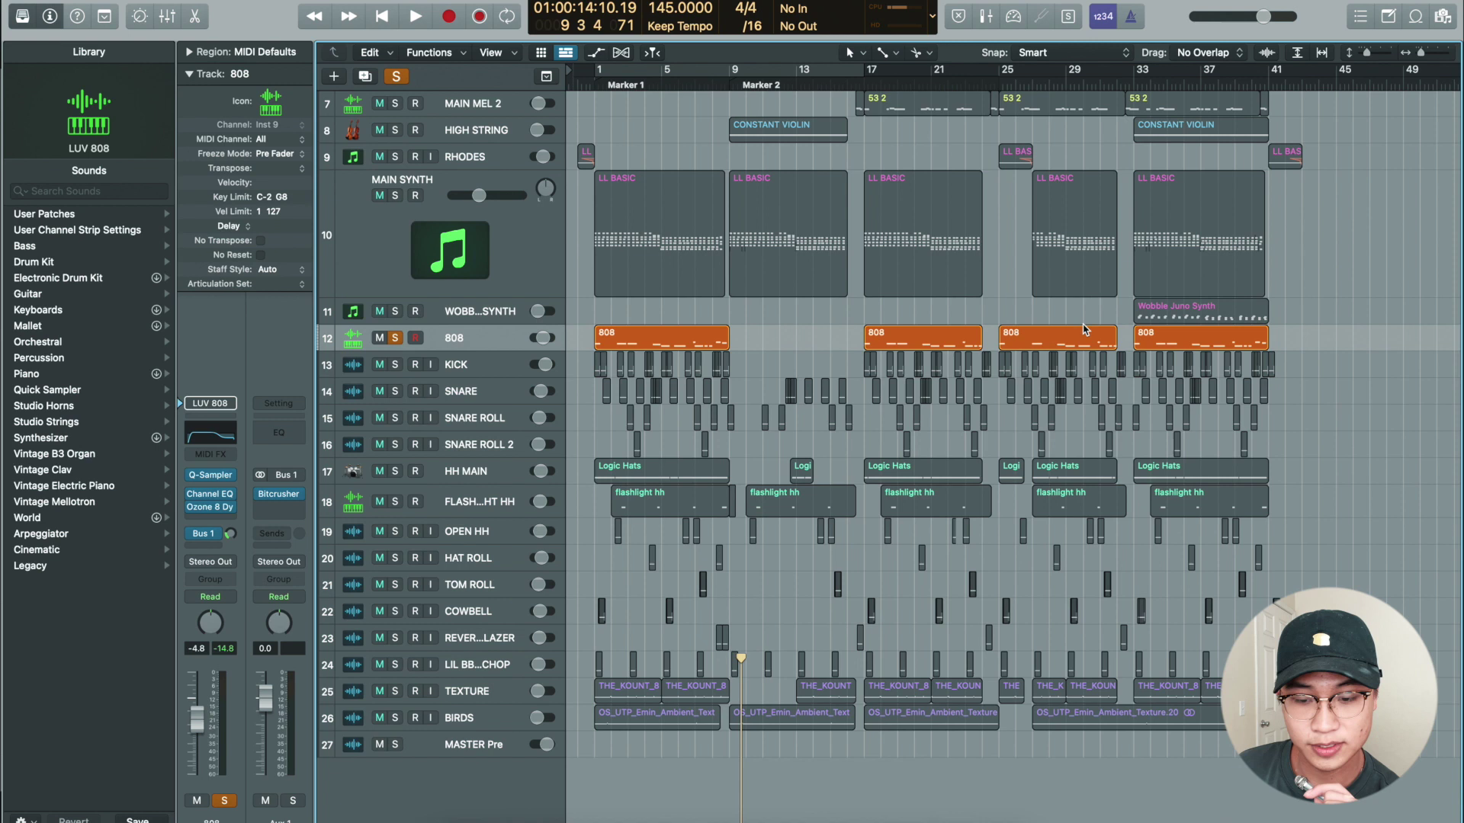
# - Select the 808 track, clear its region selection and bring the melody tracks above into view
pyautogui.click(522, 340)
pyautogui.click(800, 340)
pyautogui.scroll(5, 827, 347)
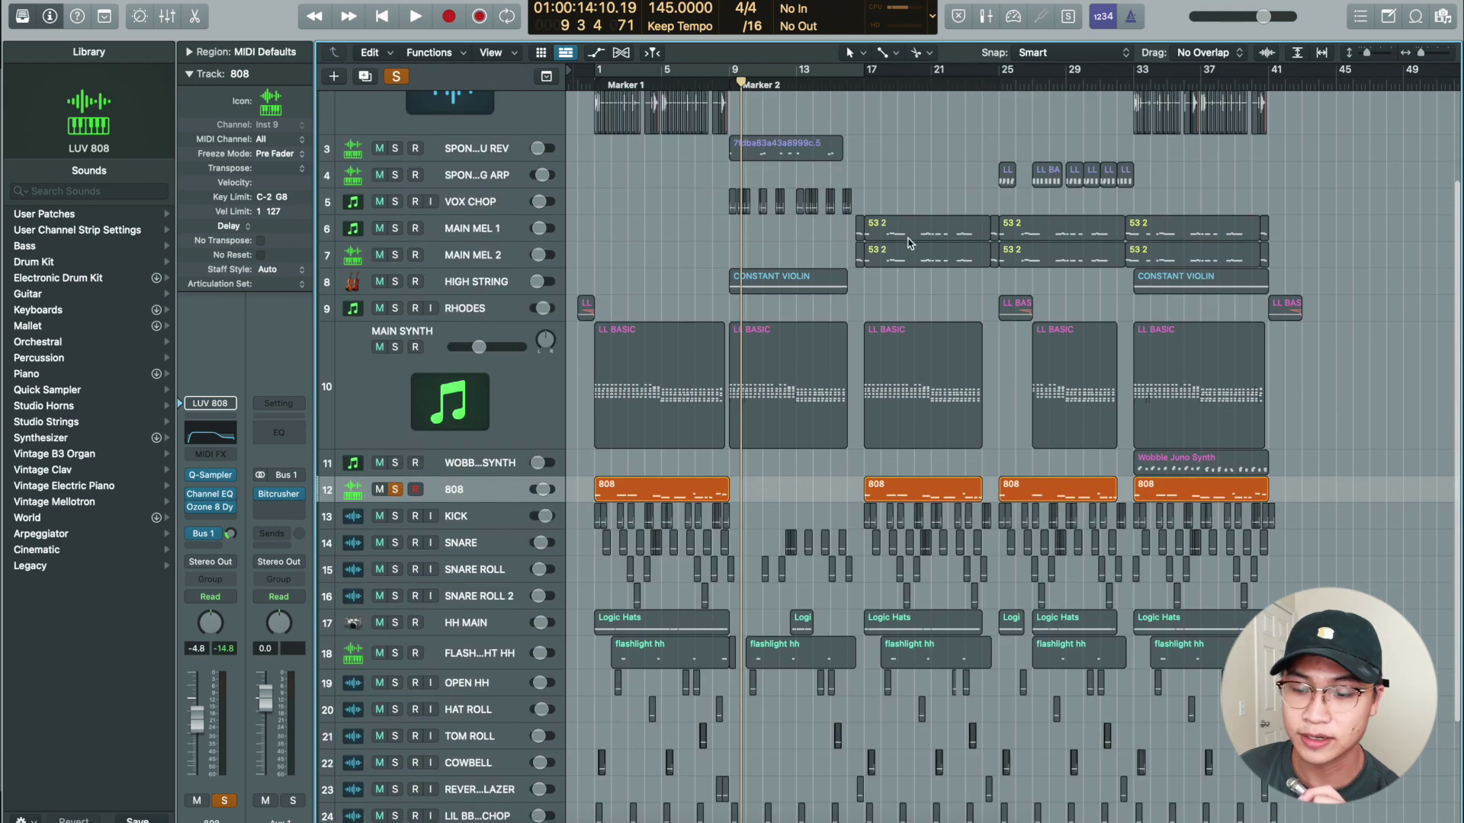
# - Examine the SpongeBob sample track with its REV and ARP tracks and how their regions are laid out
pyautogui.scroll(2, 864, 159)
pyautogui.click(395, 147)
pyautogui.scroll(2, 395, 146)
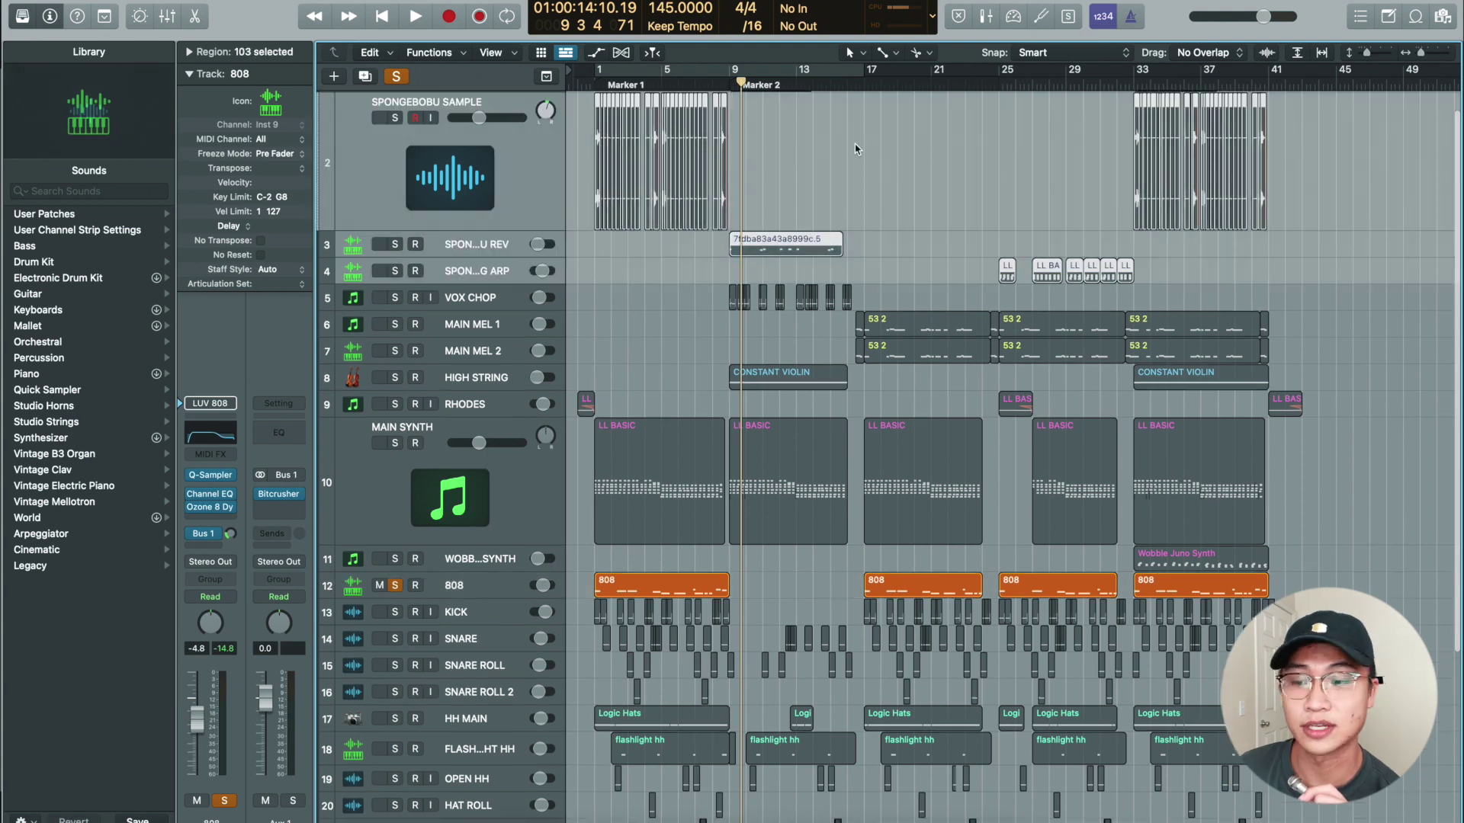
pyautogui.scroll(-5, 887, 186)
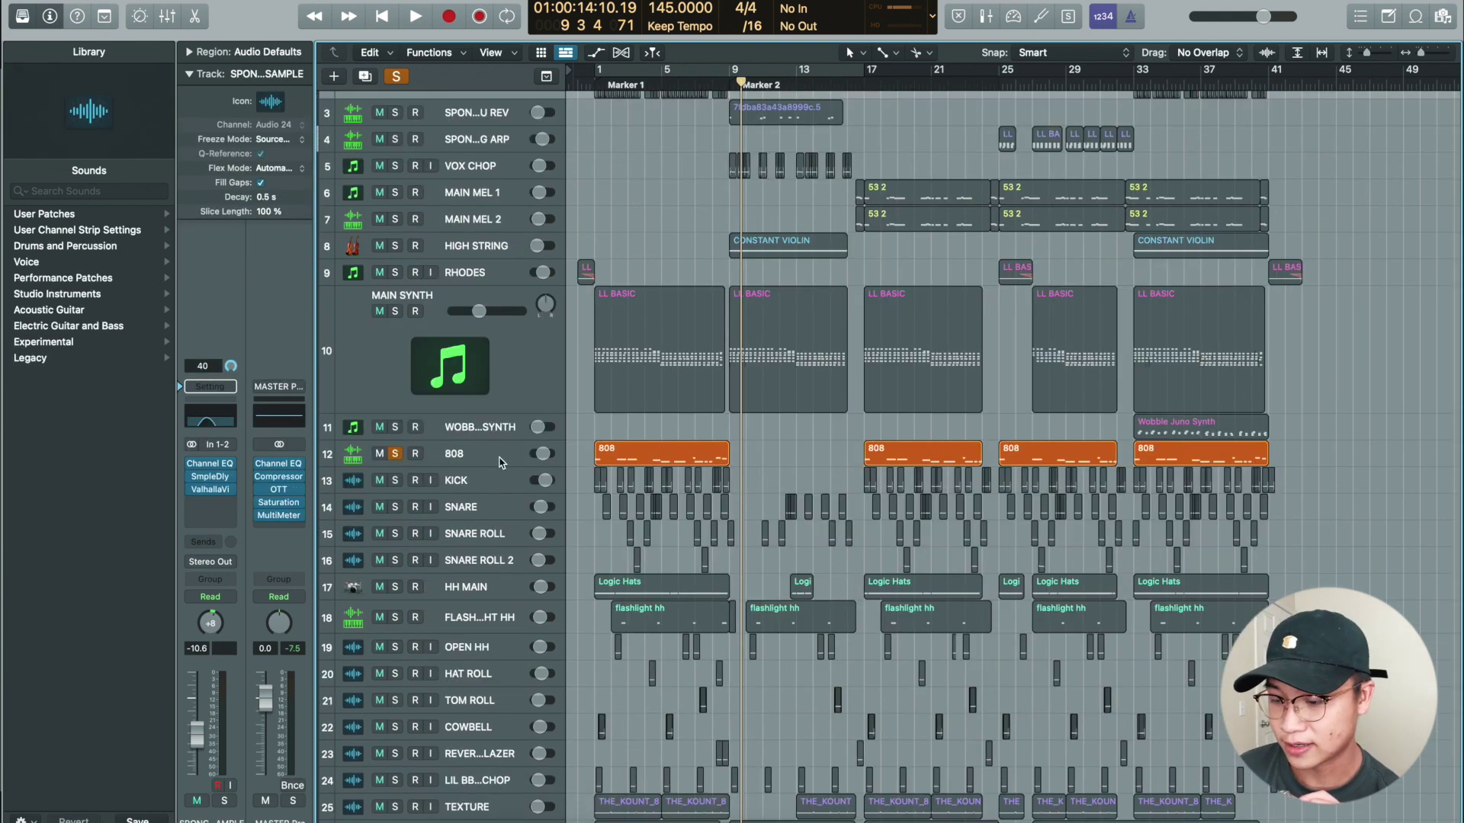
# - Solo the 808 together with the drum tracks below it and play them from the project start
pyautogui.click(500, 456)
pyautogui.scroll(-2, 363, 491)
pyautogui.moveTo(395, 419); pyautogui.dragTo(395, 772)
pyautogui.press('Return')
pyautogui.press('space')
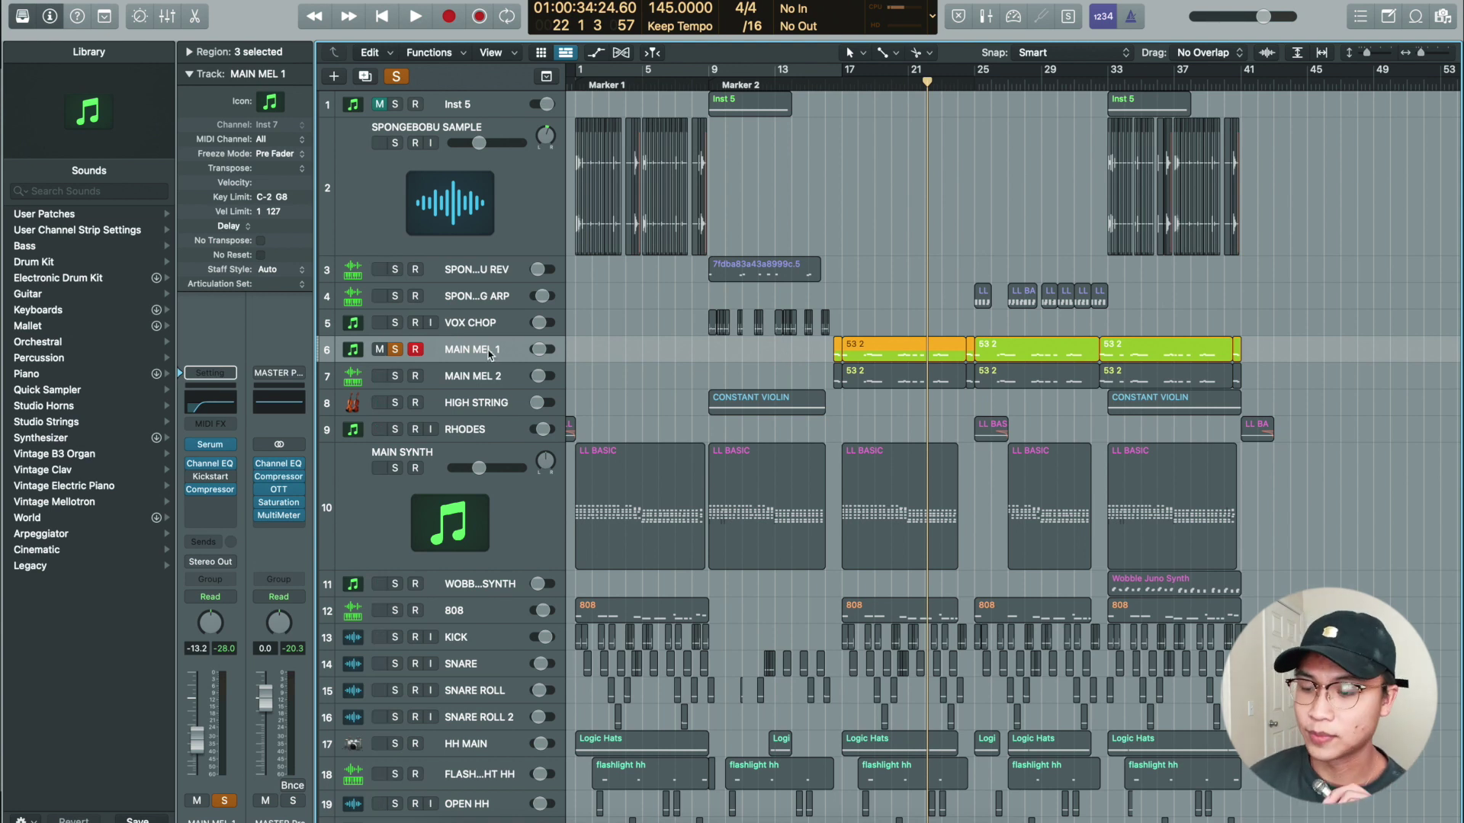
# - Examine MAIN MEL 1's Serum oscillators and envelope with the window moved clear of the regions, and play the soloed melody
pyautogui.click(210, 445)
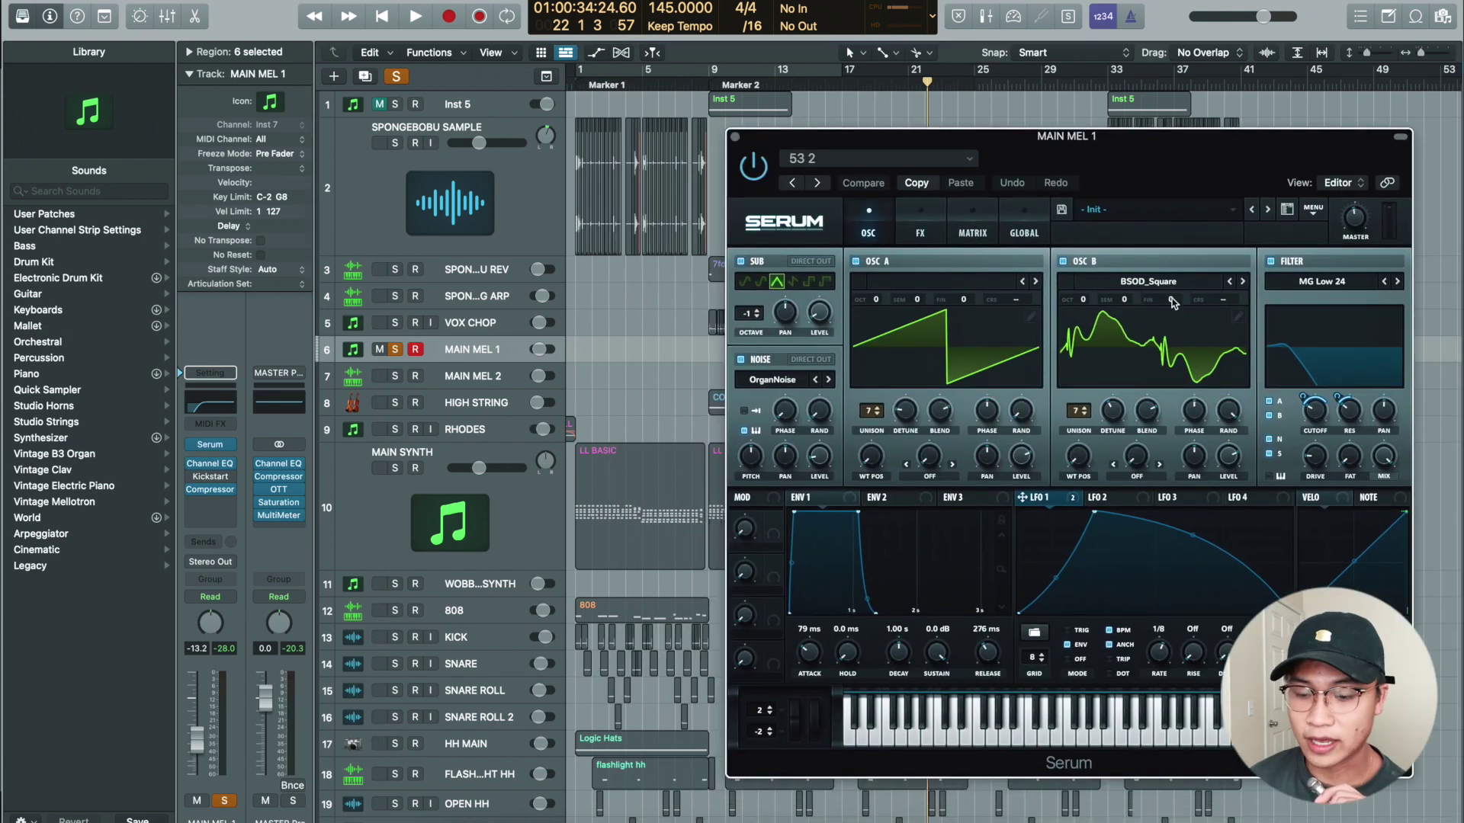
pyautogui.moveTo(1136, 191); pyautogui.dragTo(1004, 127)
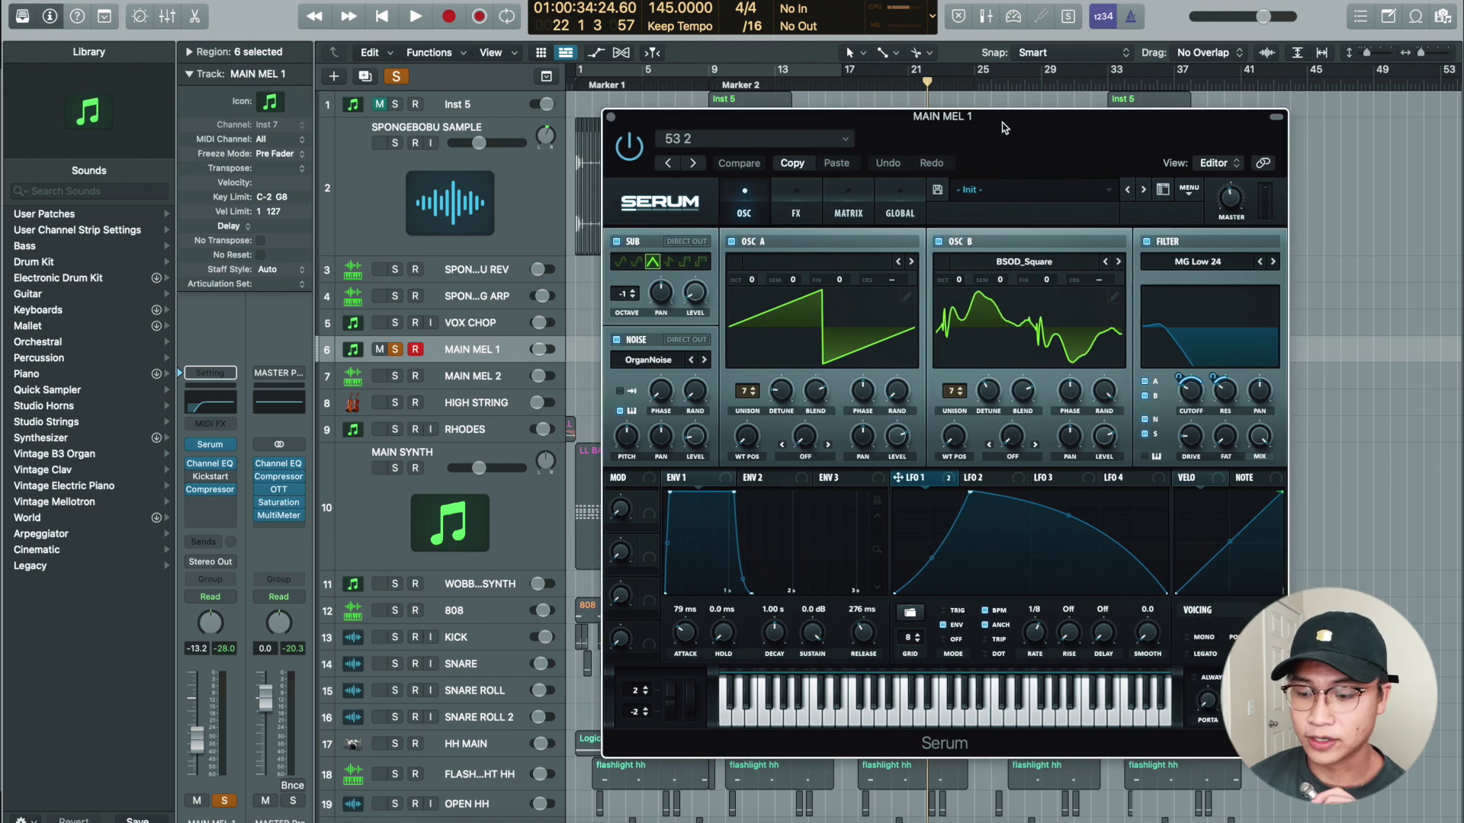
pyautogui.moveTo(1004, 128); pyautogui.dragTo(516, 74)
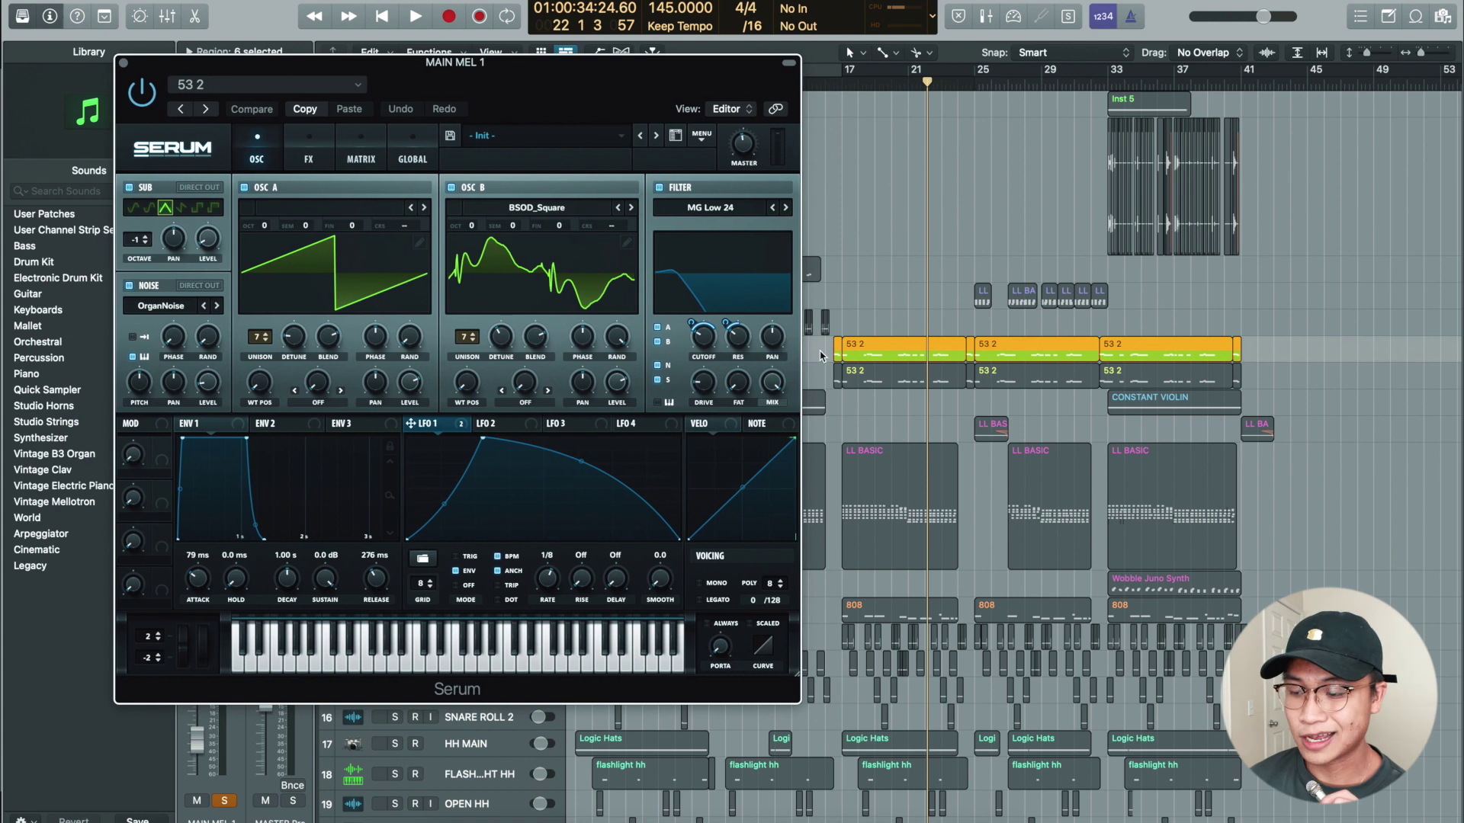
pyautogui.click(1189, 341)
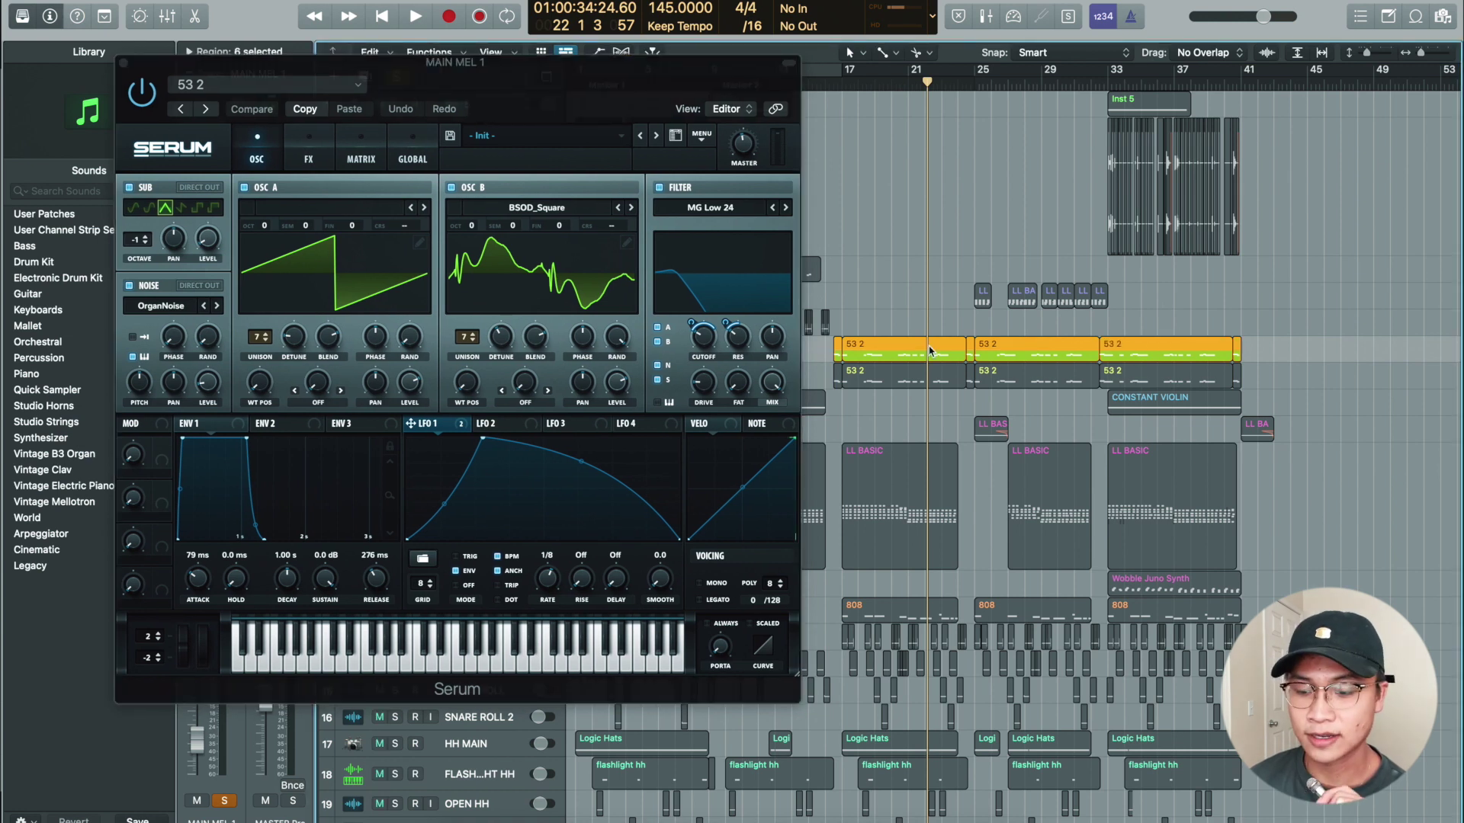
pyautogui.press('space')
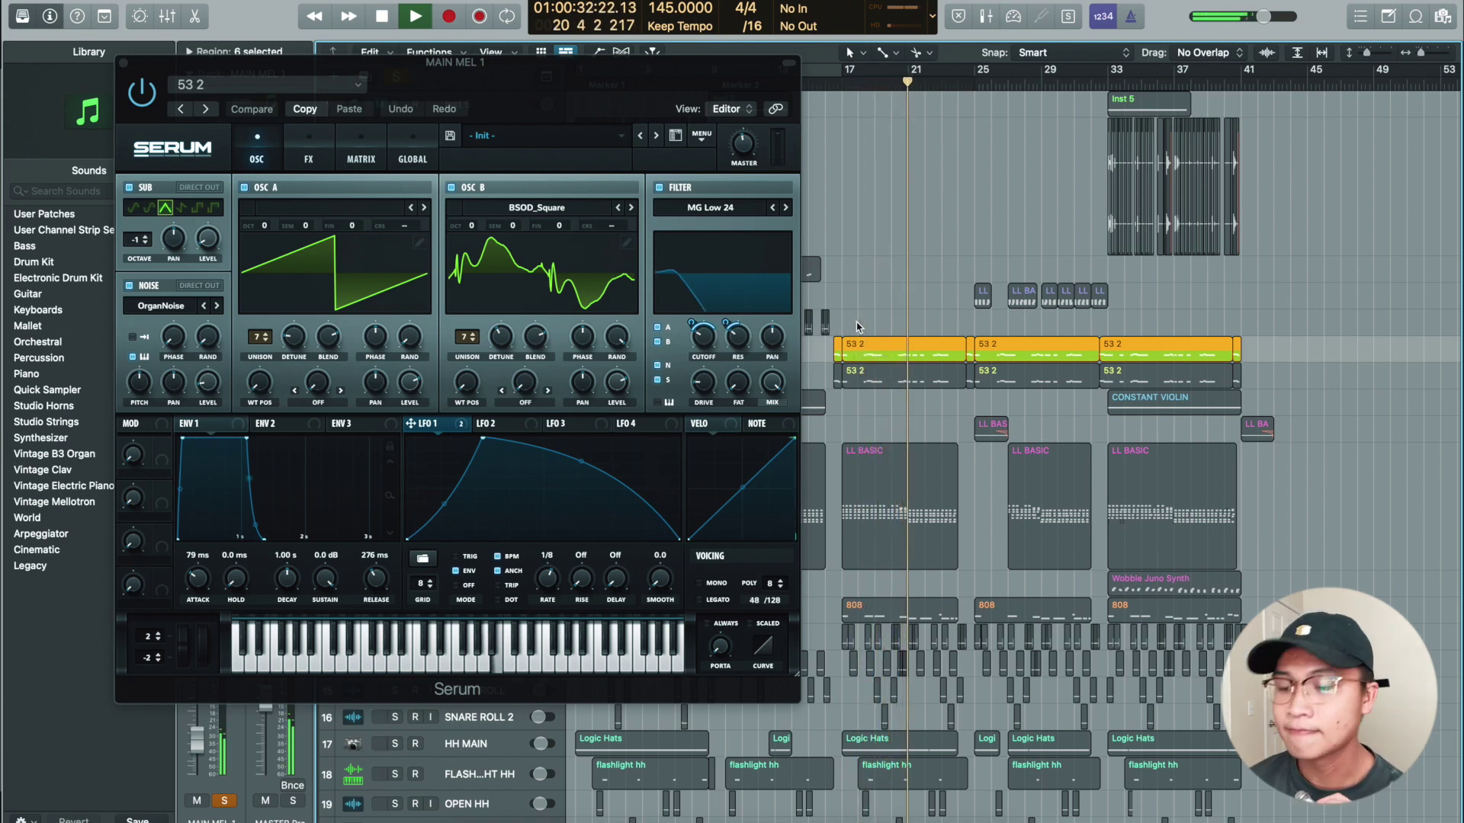
pyautogui.press('space')
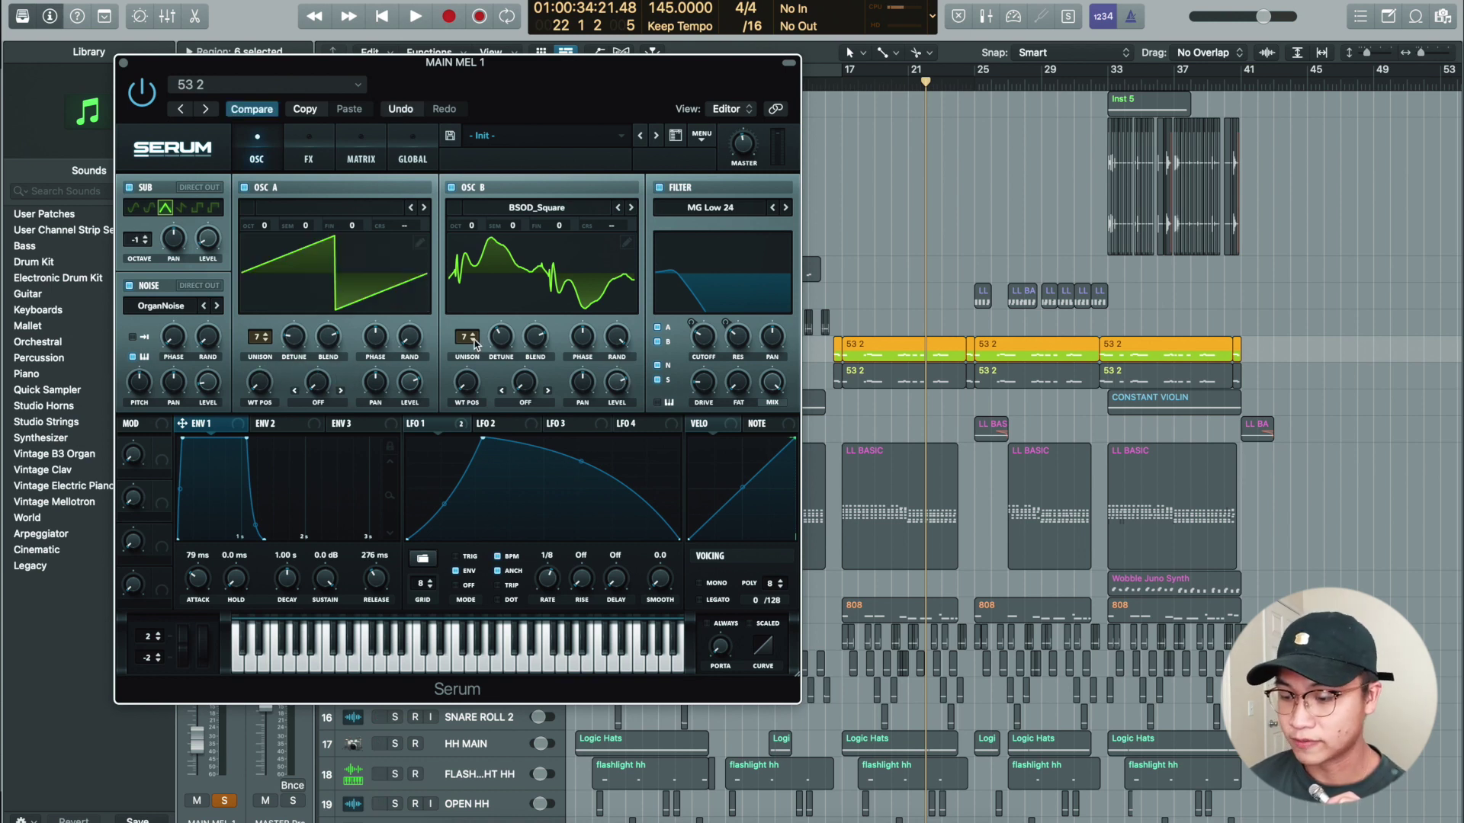
pyautogui.press('super+w')
# - Solo MAIN MEL 2 and examine its MARACA OP1 SAW.wav sample in Quick Sampler and its Sample Delay settings
pyautogui.click(478, 381)
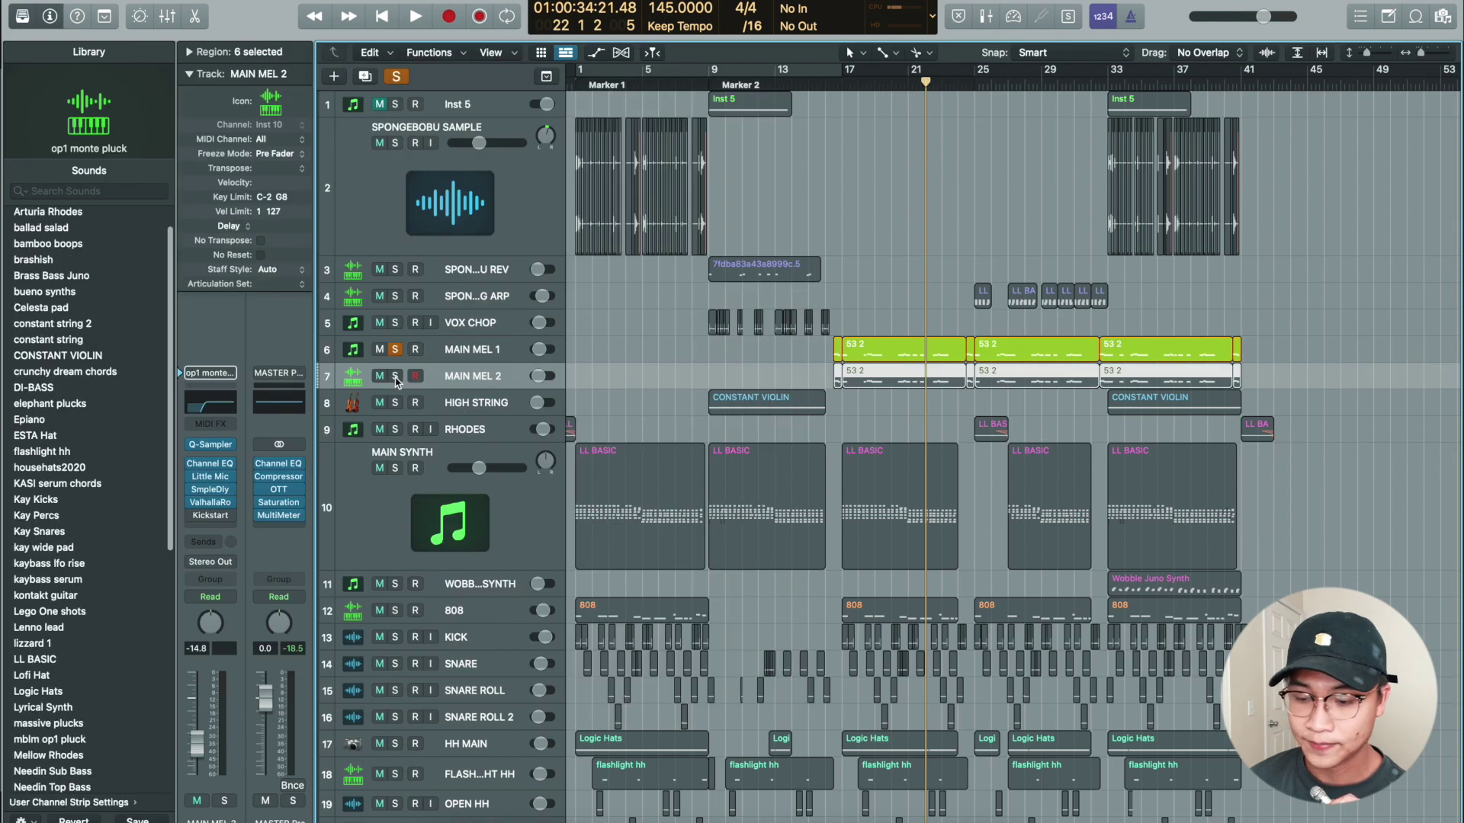
pyautogui.click(394, 377)
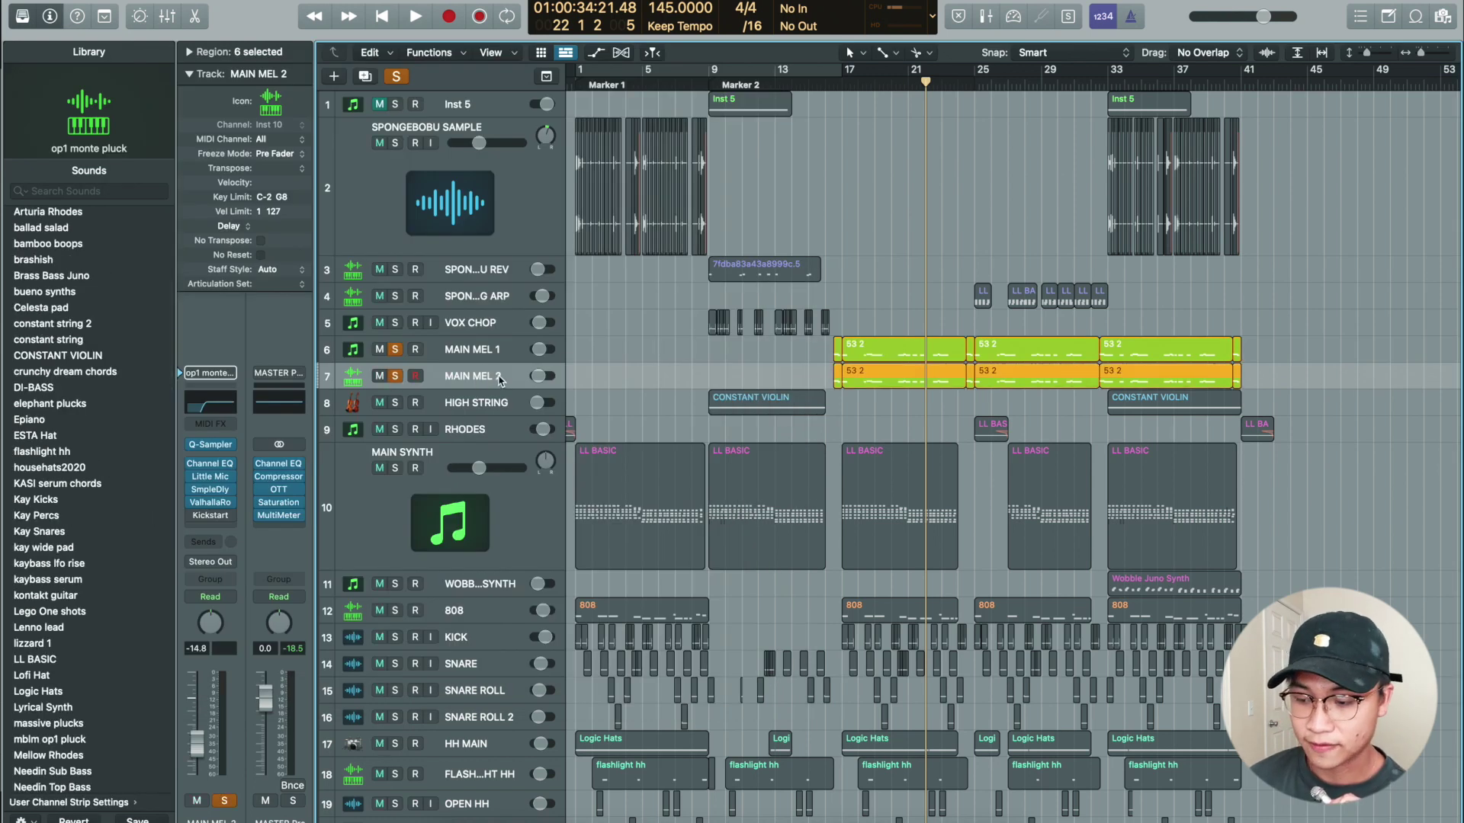
pyautogui.moveTo(1137, 379); pyautogui.dragTo(624, 378)
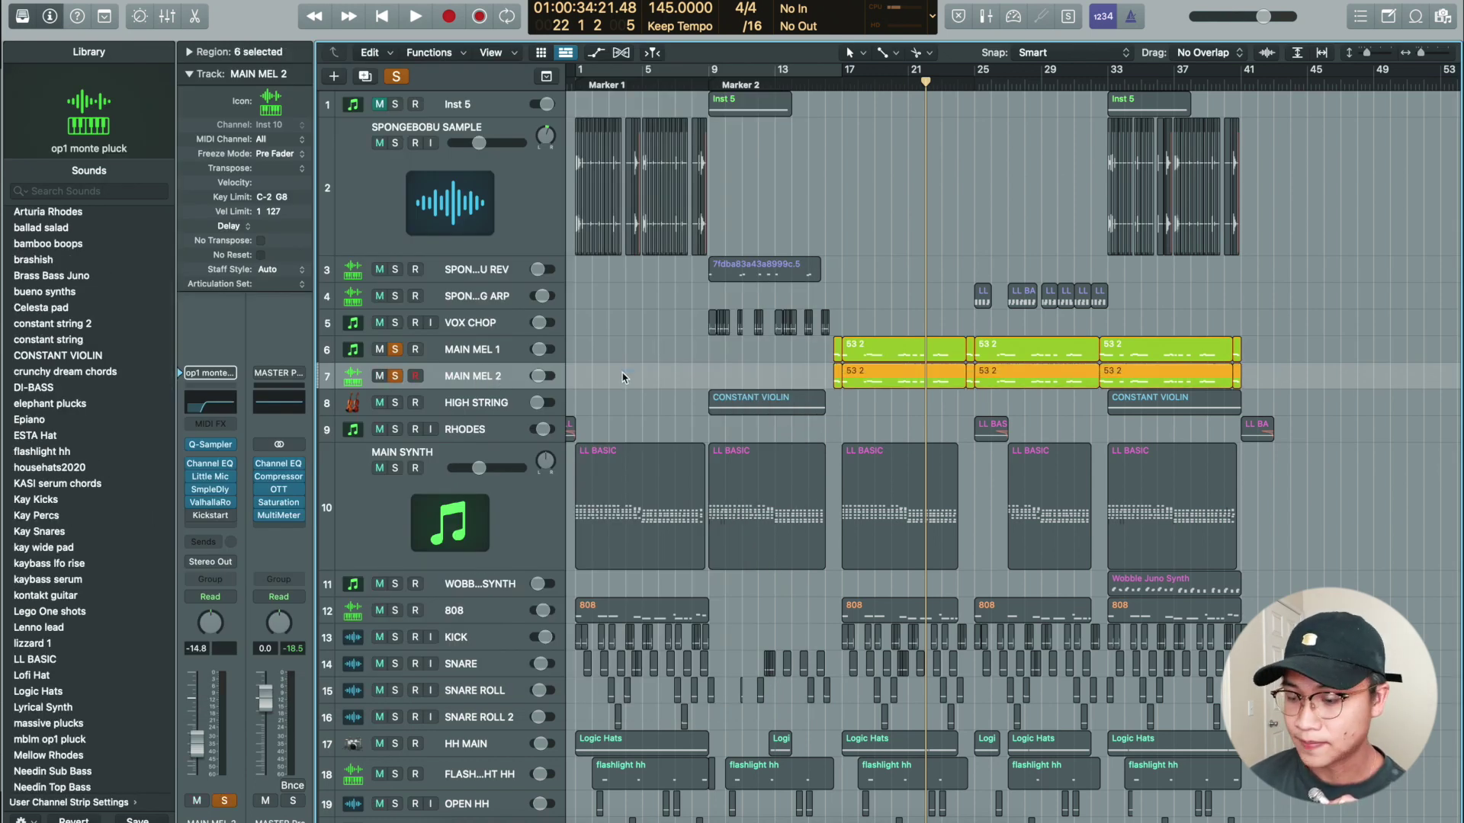
pyautogui.click(211, 445)
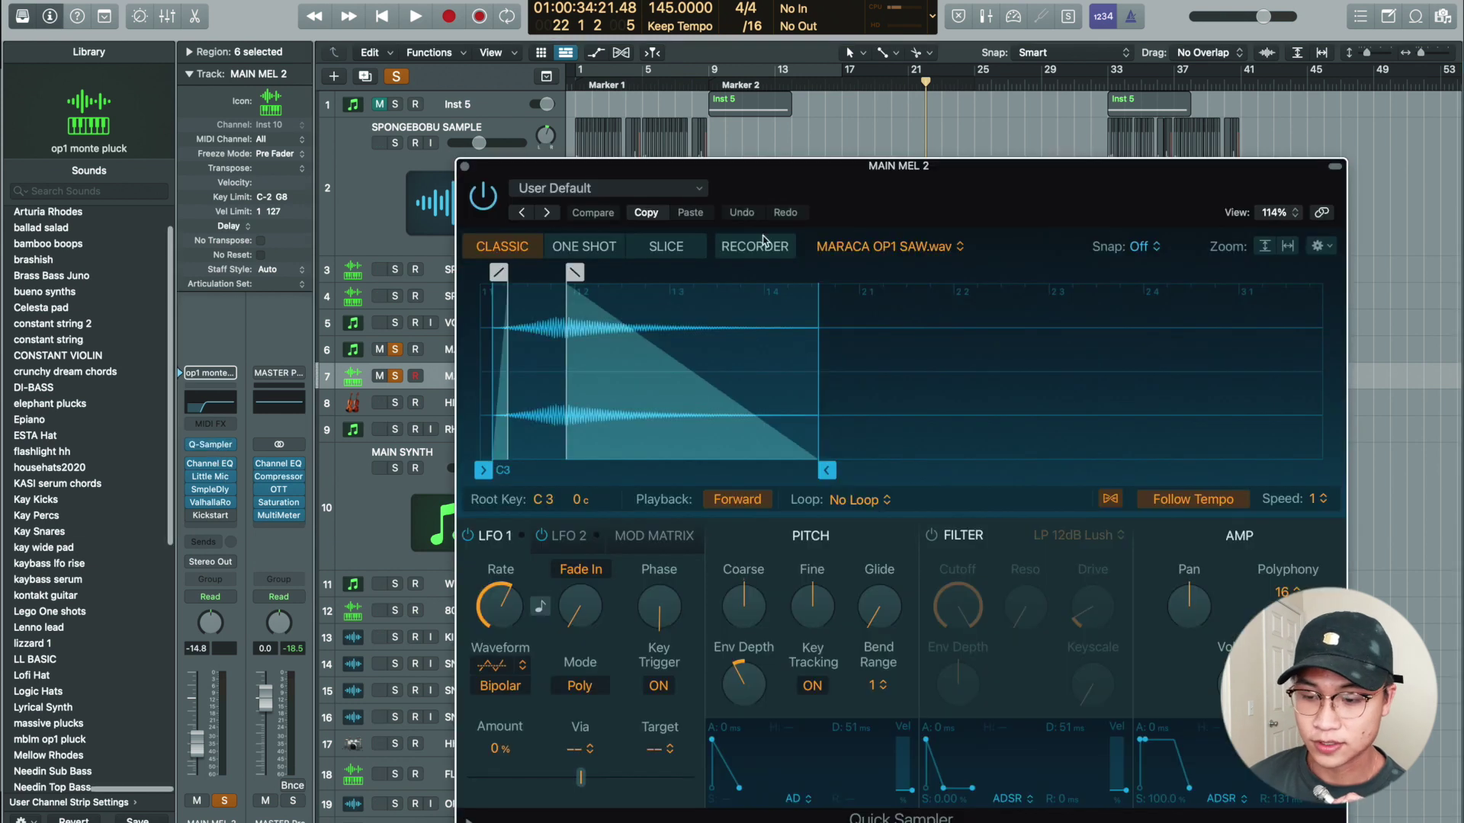
pyautogui.moveTo(977, 225); pyautogui.dragTo(801, 78)
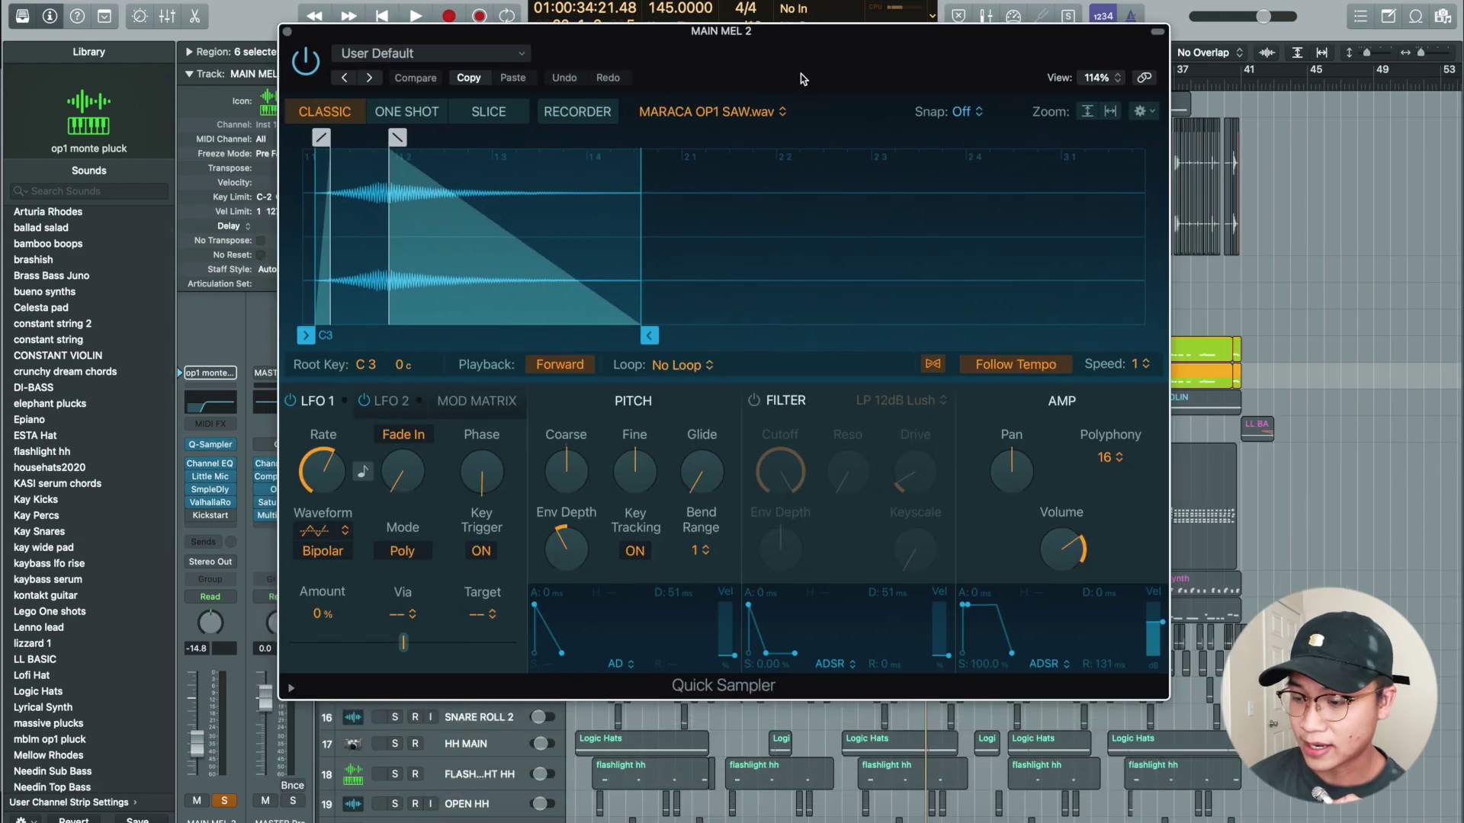
pyautogui.click(287, 34)
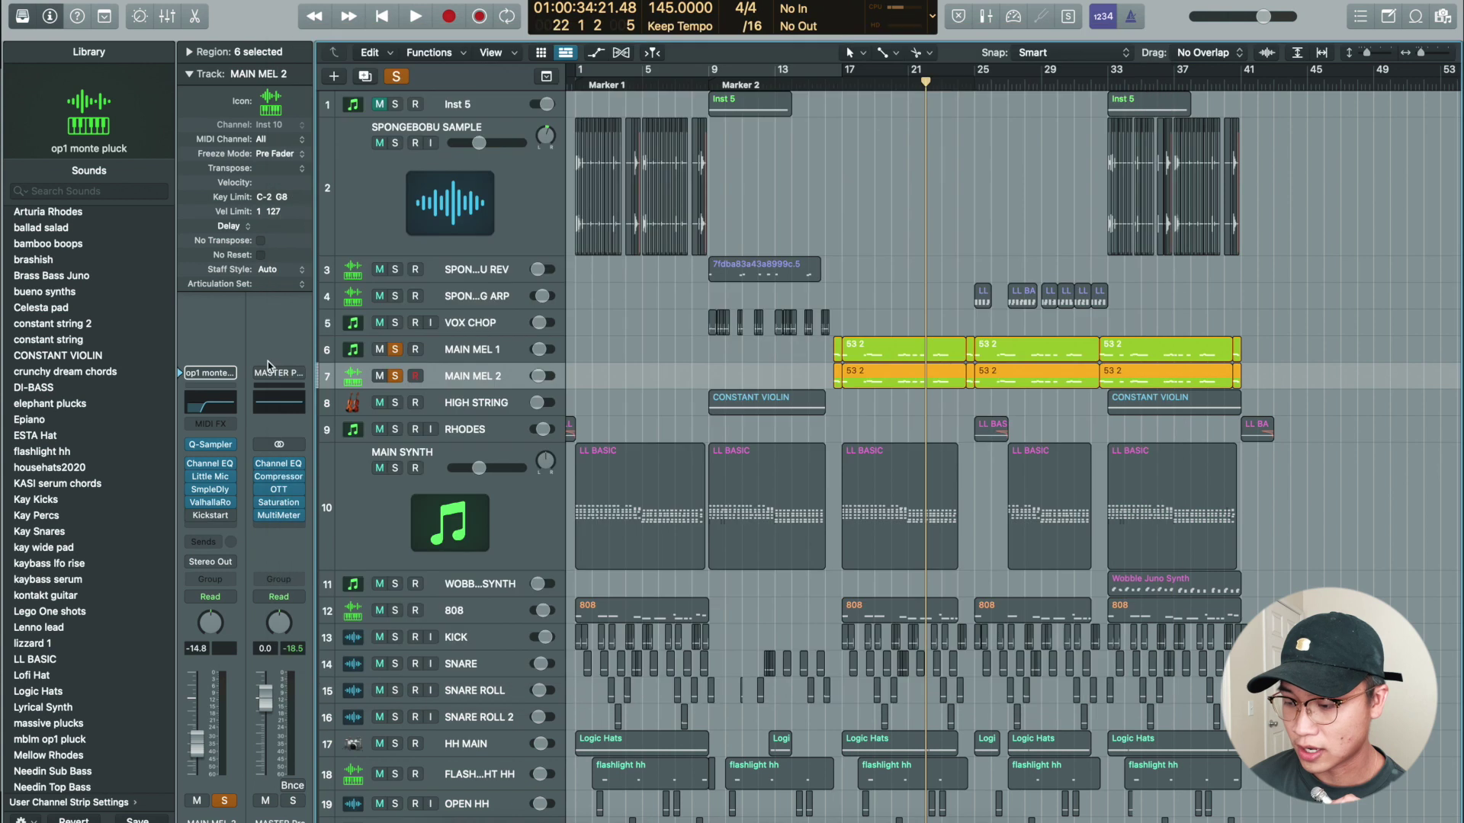
pyautogui.click(211, 494)
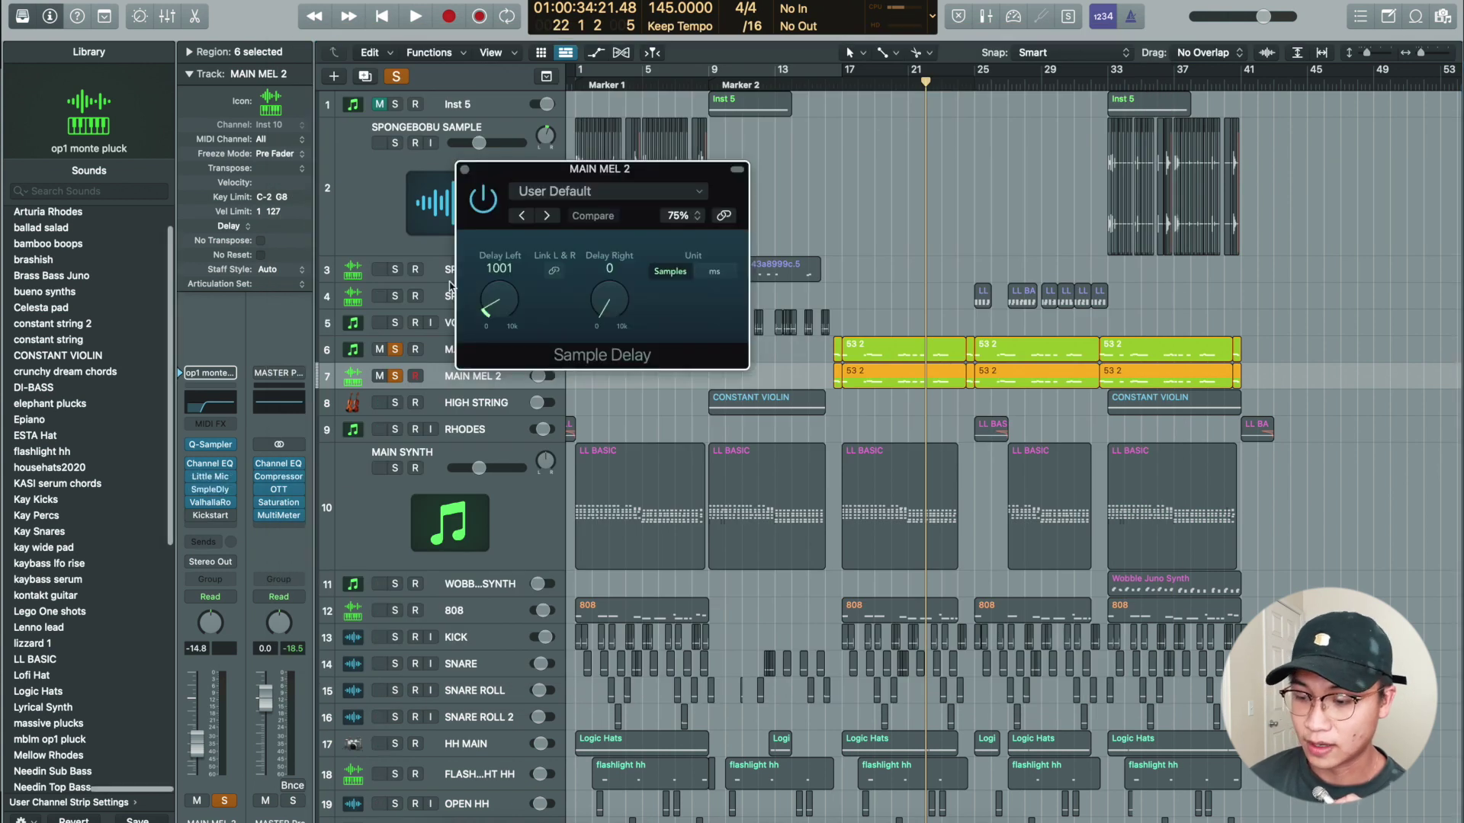
# - Select all regions on MAIN MEL 1 and MAIN MEL 2 and play the two melodies together
pyautogui.click(467, 347)
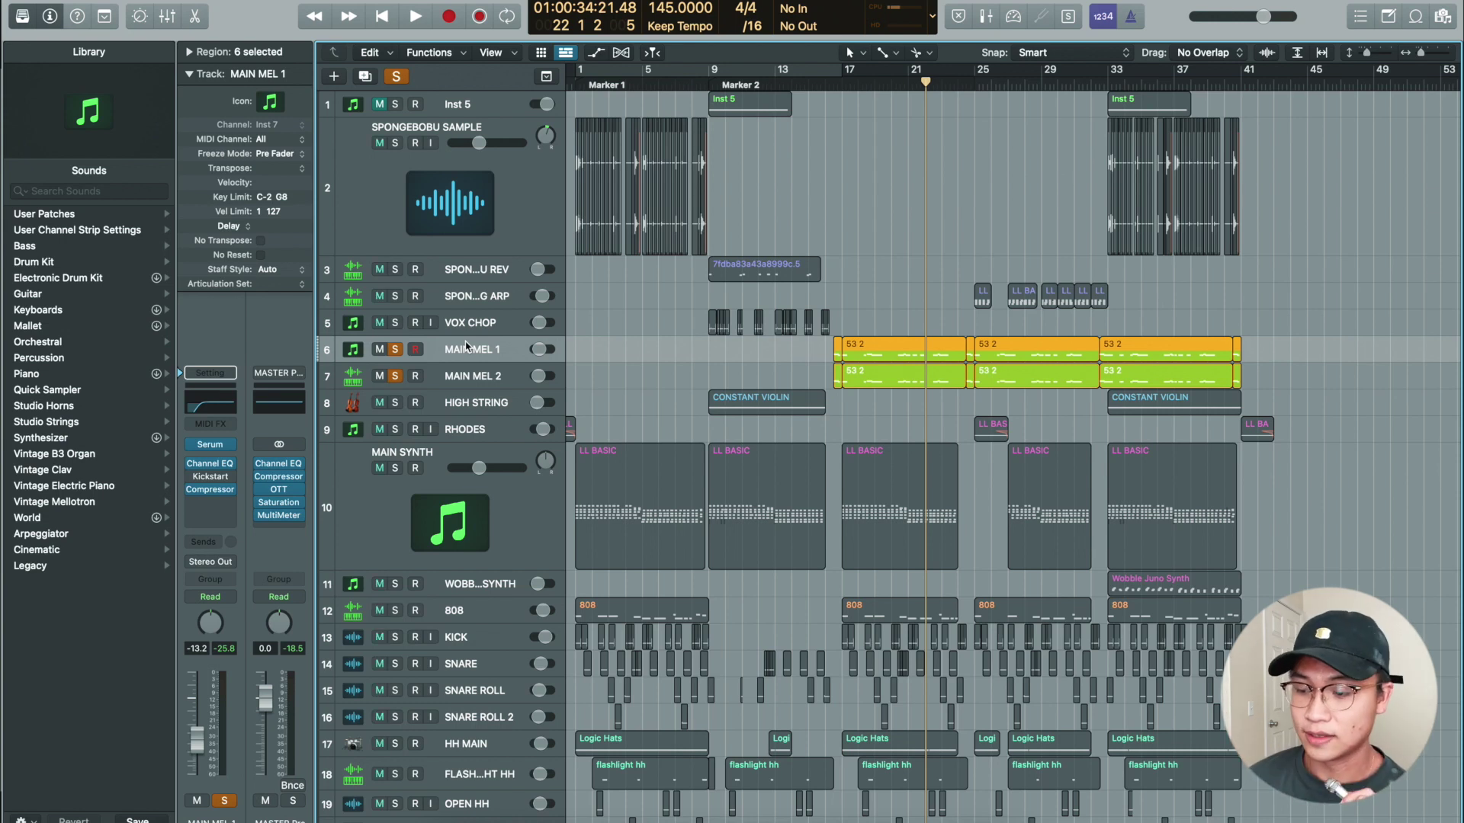
pyautogui.click(468, 379)
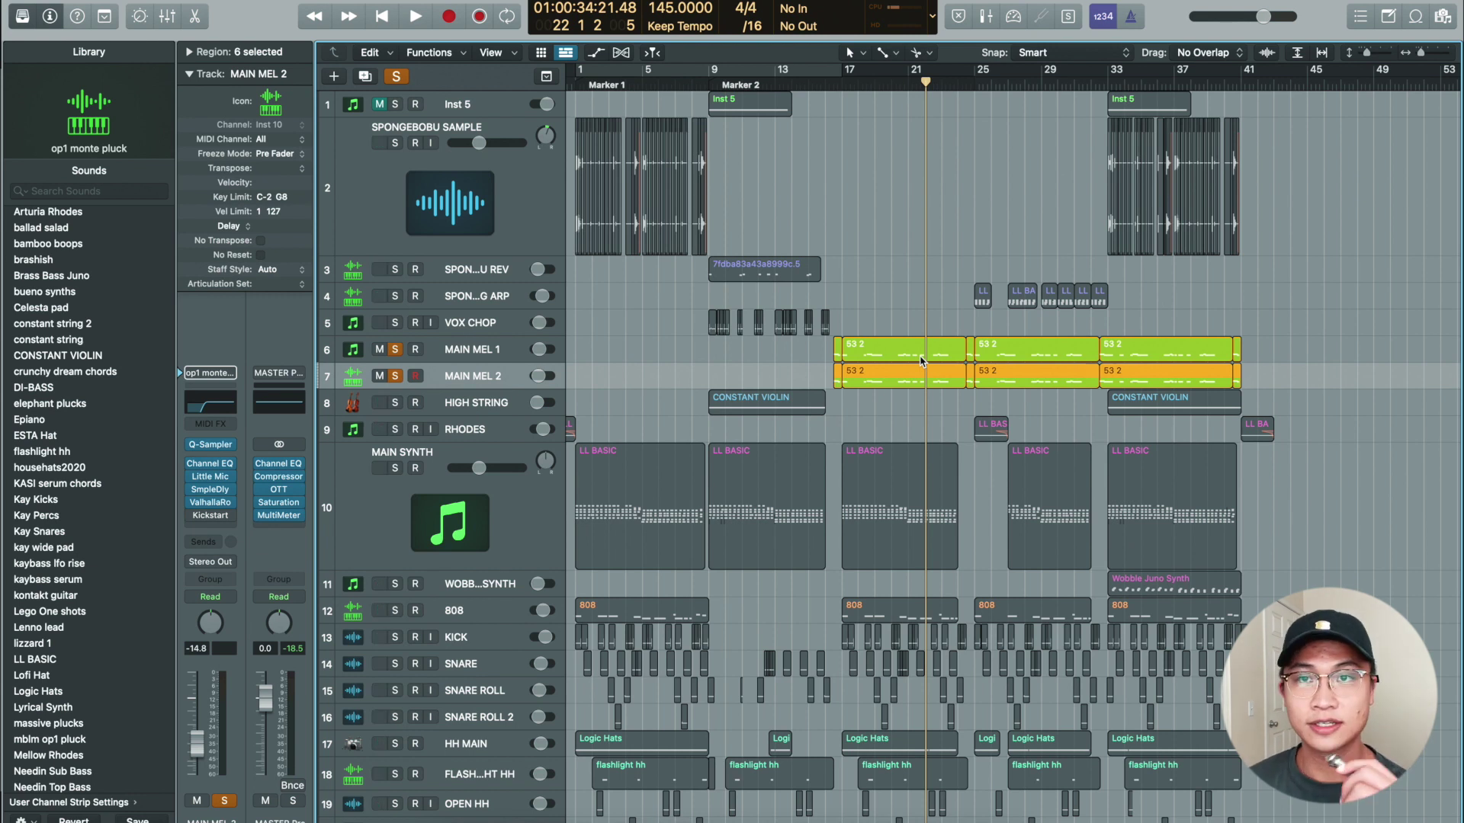
pyautogui.moveTo(757, 379); pyautogui.dragTo(1280, 362)
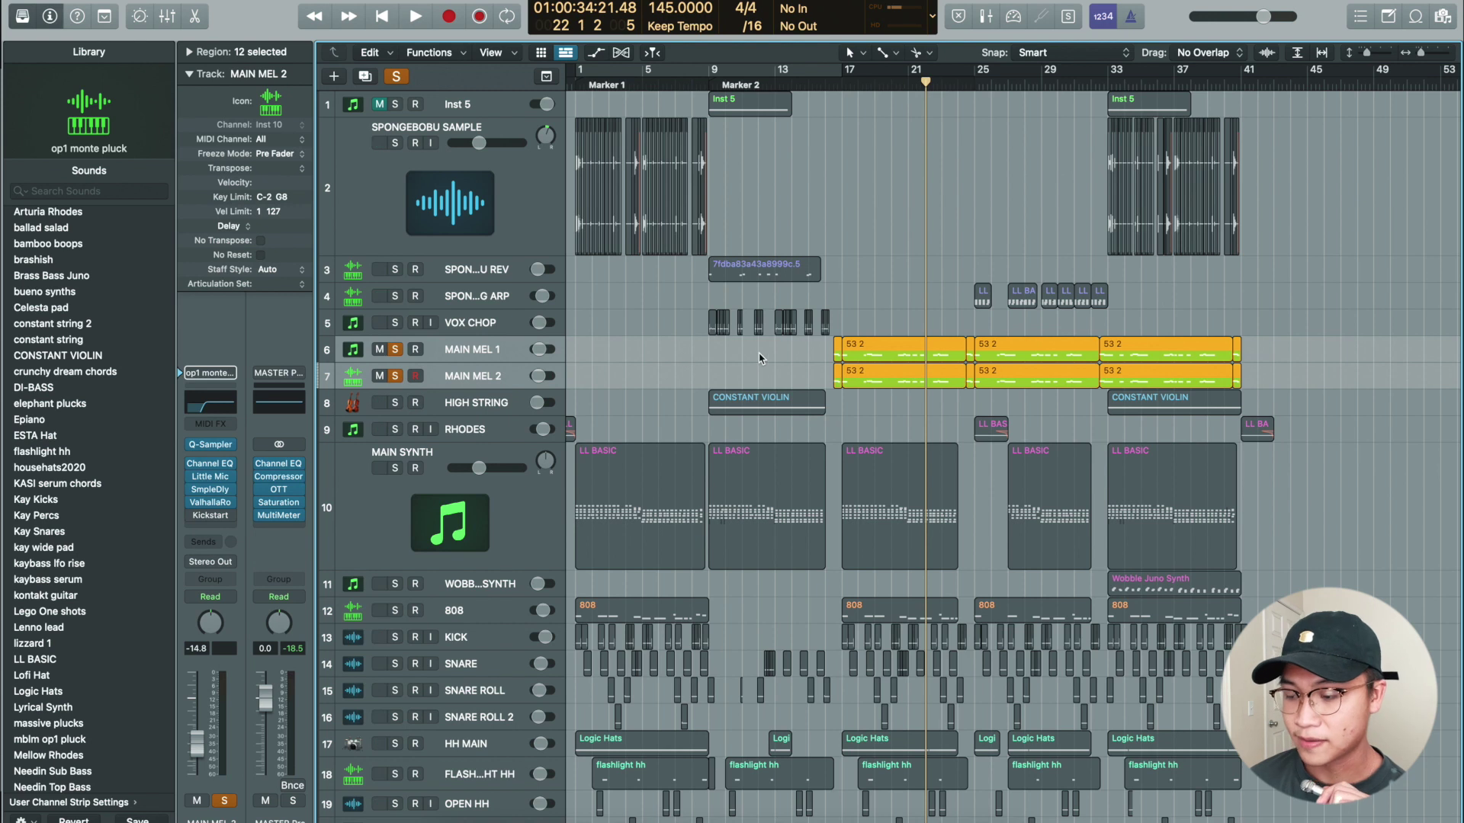
pyautogui.hotkey('shift', 'space')
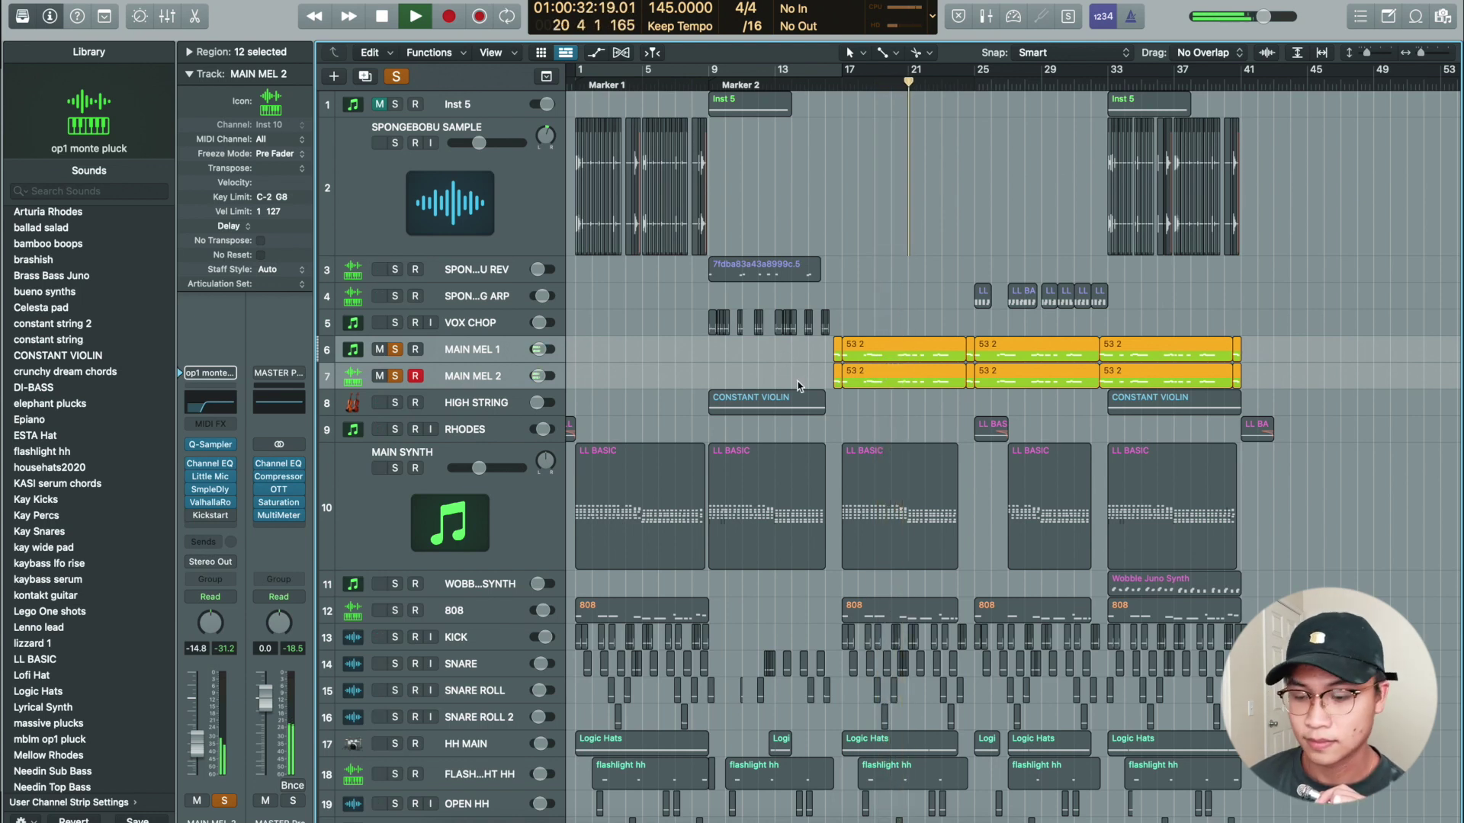
# - Select the short pickup regions opening MAIN MEL 1 and MAIN MEL 2, and play the full mix with cycling from bar 16
pyautogui.press('p')
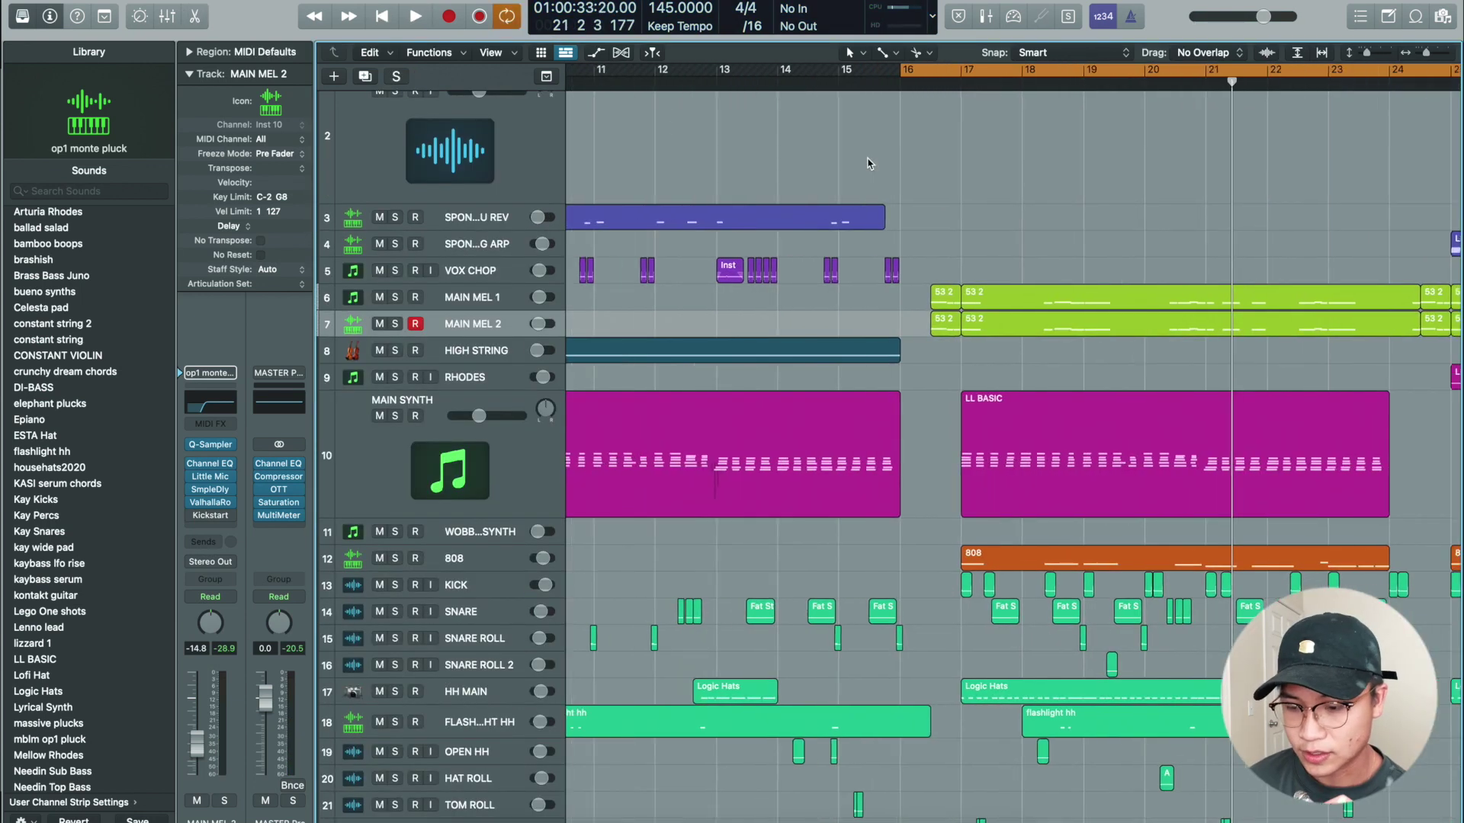
pyautogui.hscroll(-1, 867, 163)
pyautogui.moveTo(962, 278); pyautogui.dragTo(968, 435)
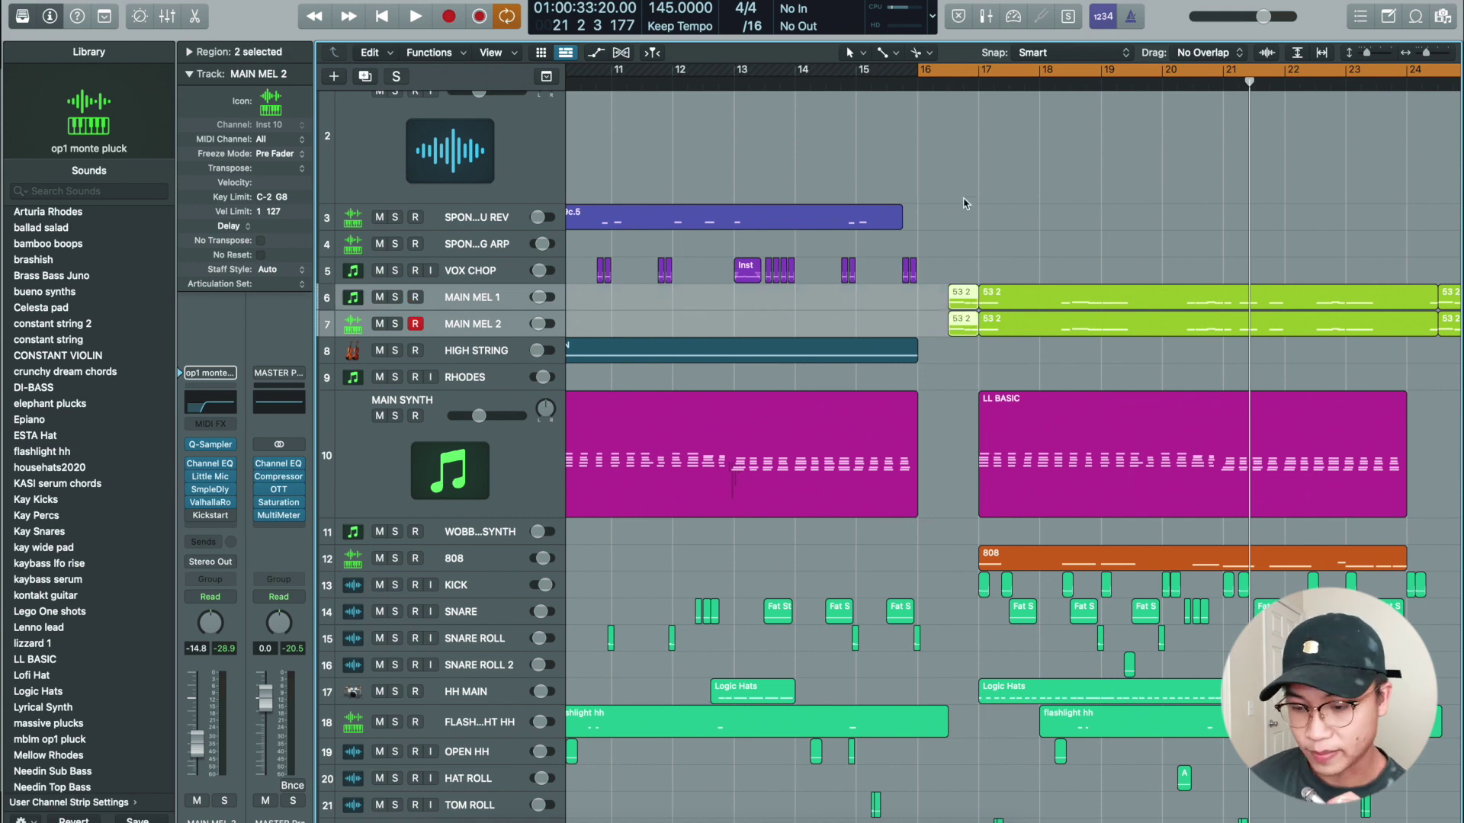
pyautogui.scroll(-10, 1219, 240)
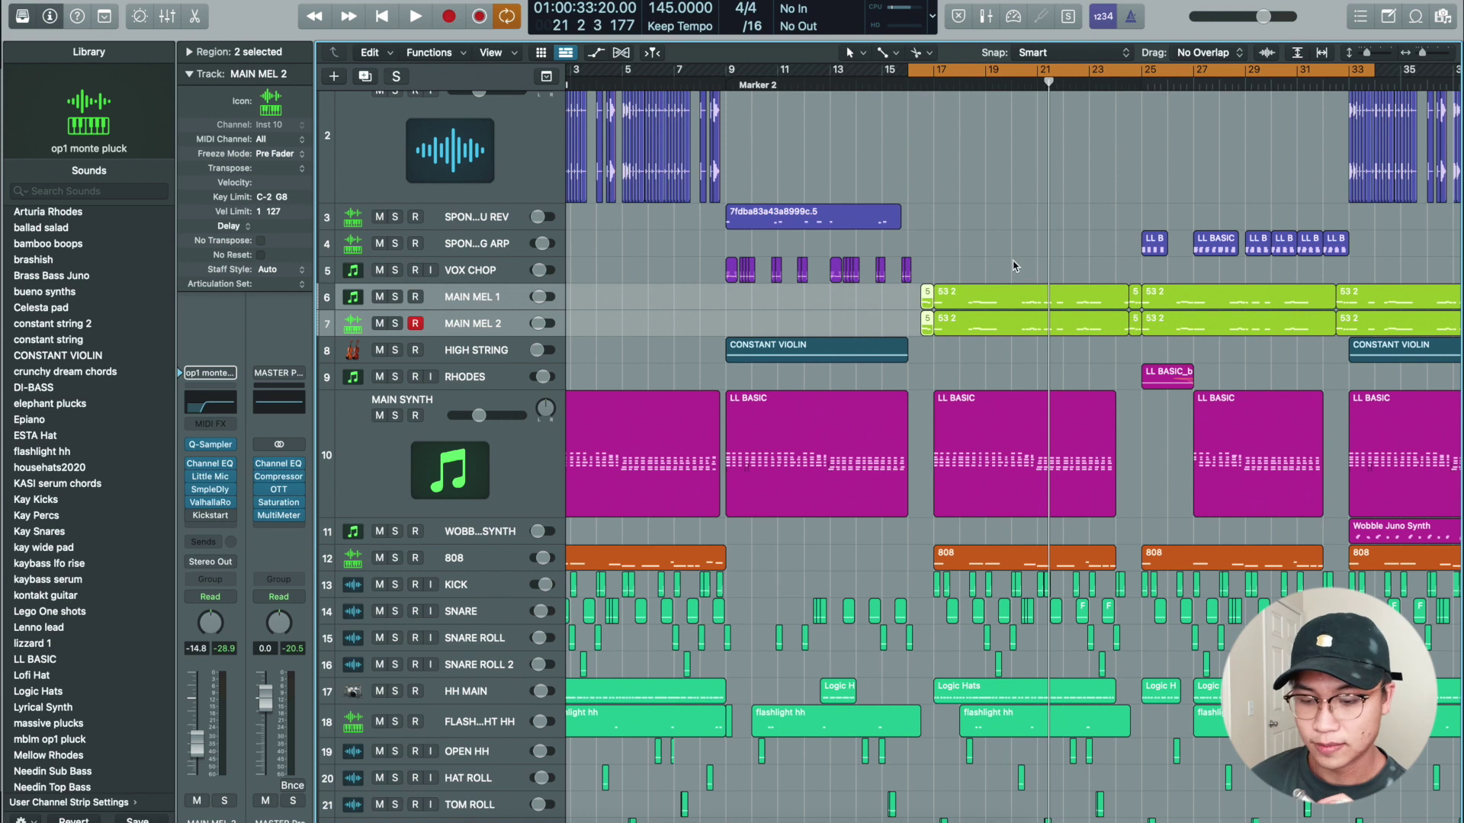
pyautogui.hotkey('shift', 'space')
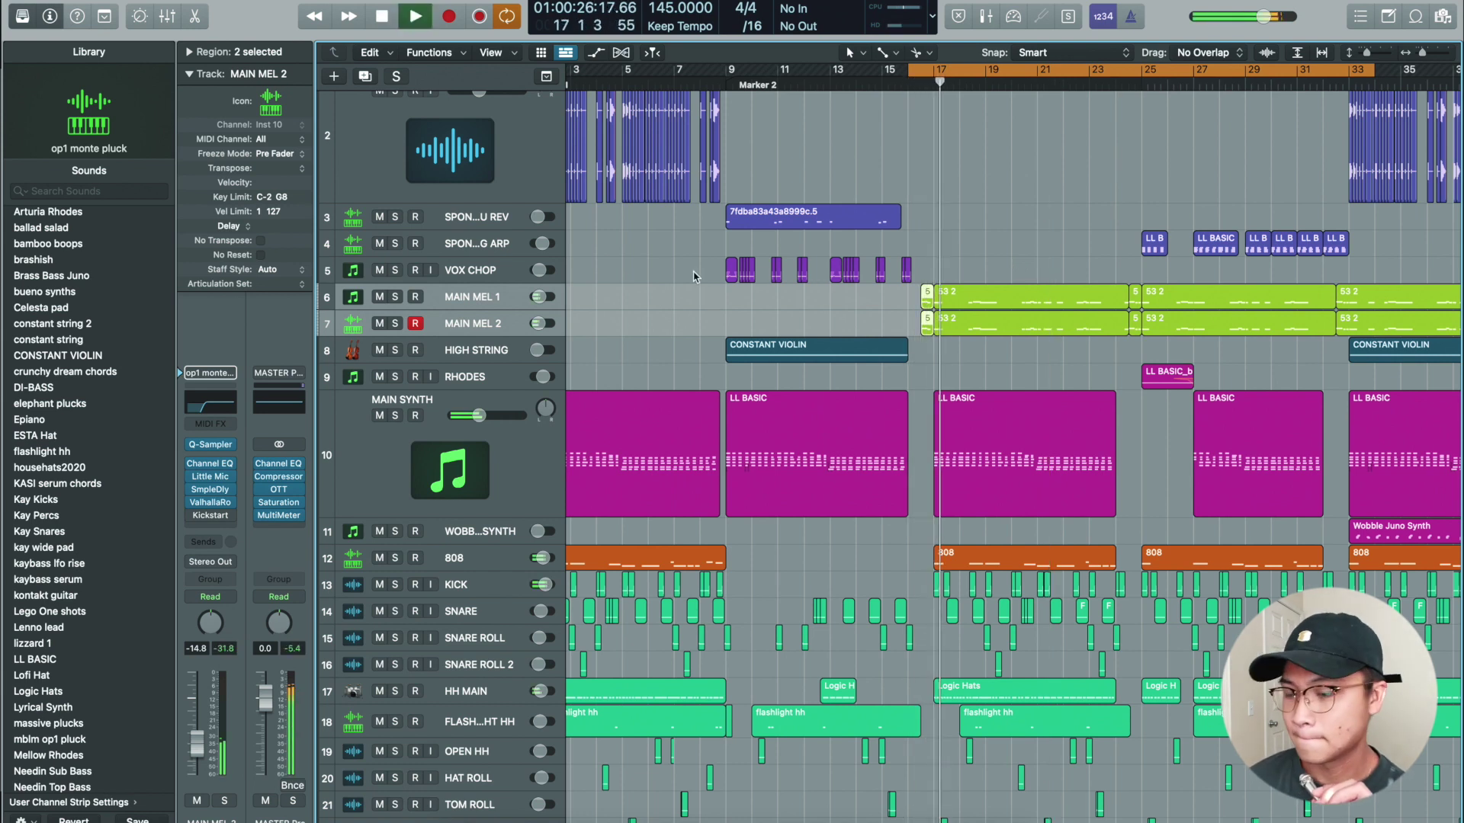
pyautogui.hscroll(1, 838, 298)
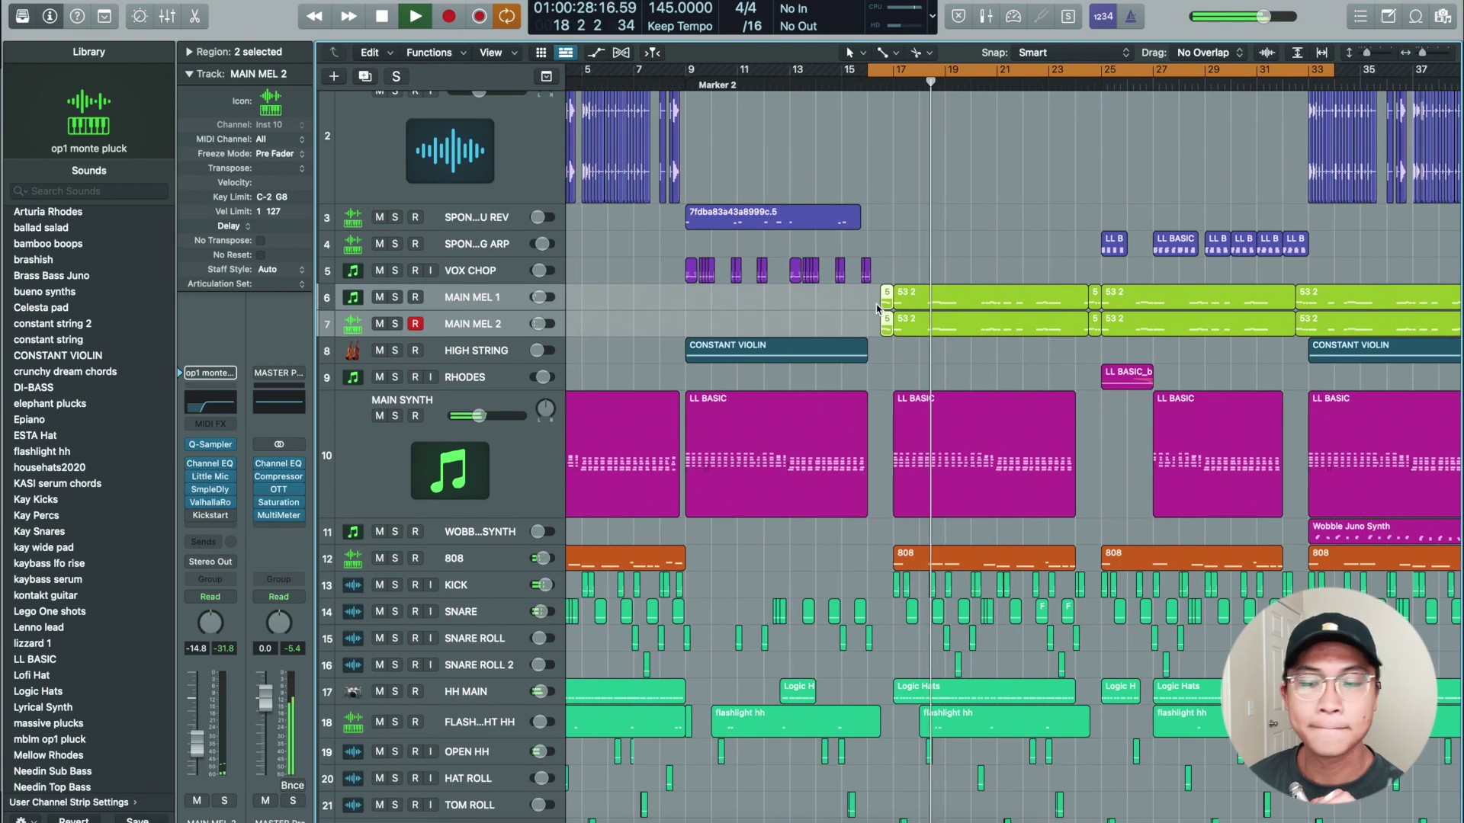
pyautogui.hscroll(1, 877, 307)
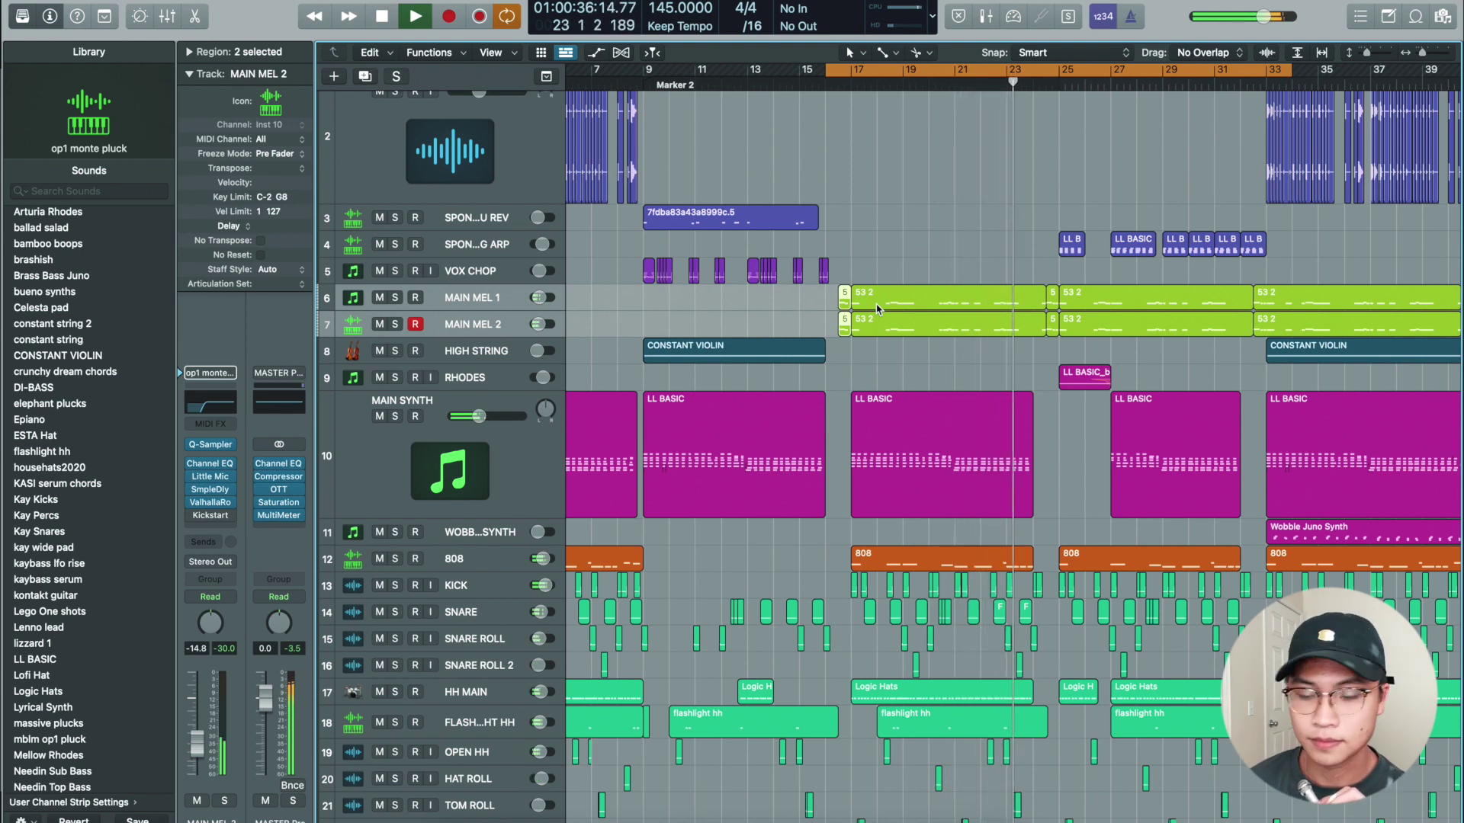
pyautogui.press('space')
pyautogui.click(888, 206)
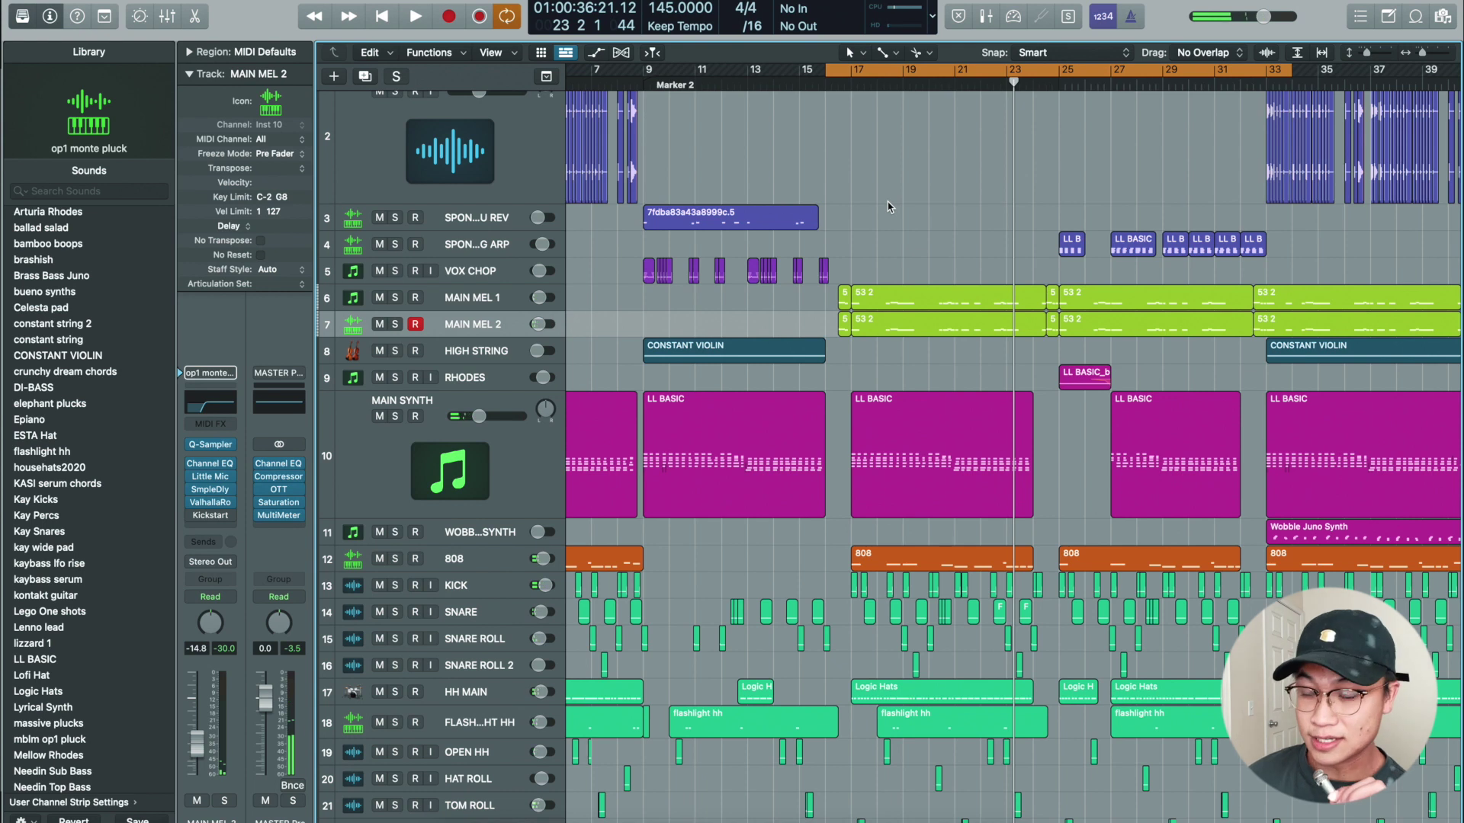
# - Select both CONSTANT VIOLIN regions on the HIGH STRING track and examine its Channel EQ curve
pyautogui.scroll(1, 888, 206)
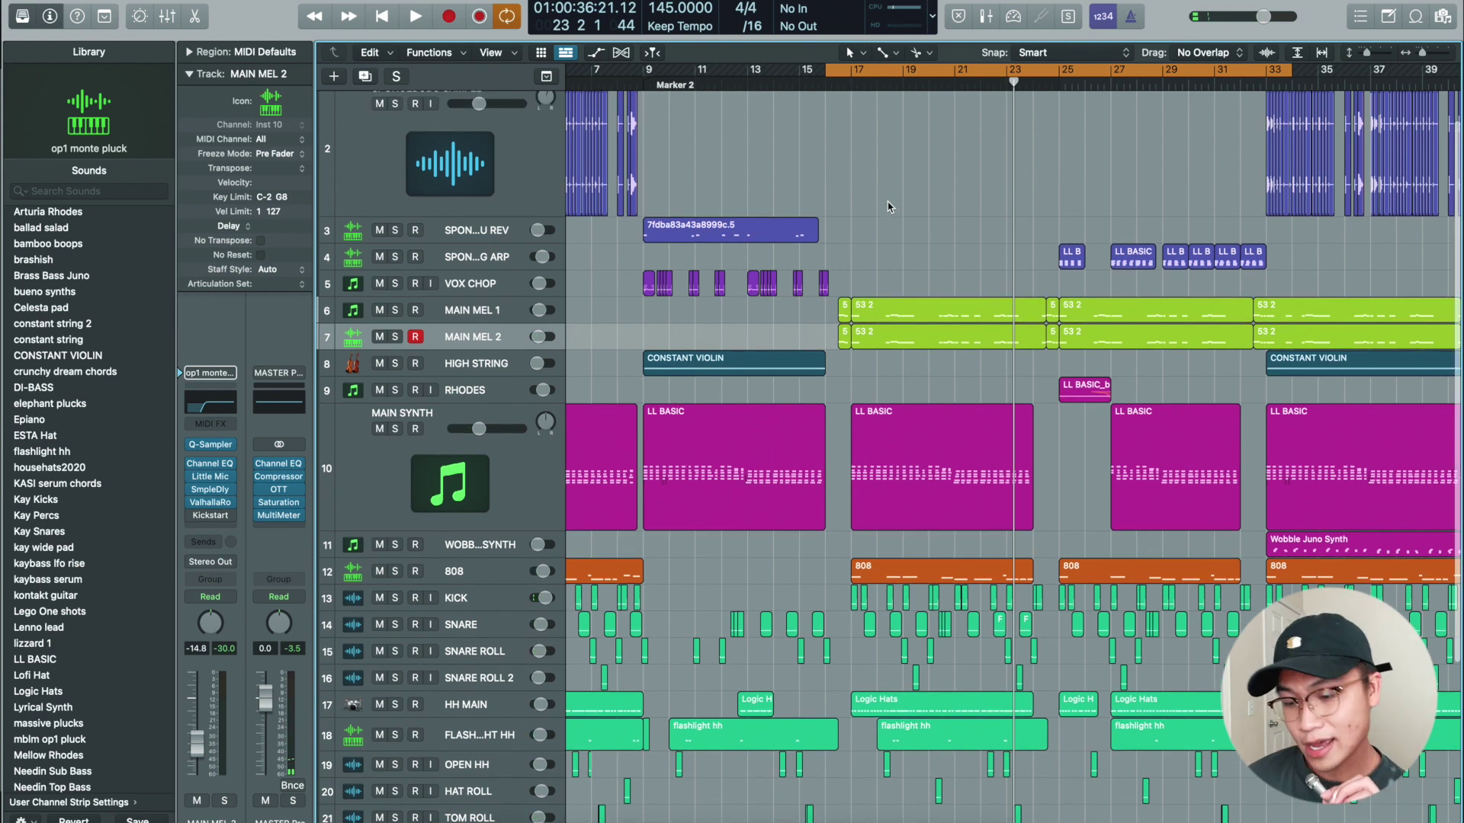
pyautogui.hscroll(-3, 888, 206)
pyautogui.scroll(-5, 888, 207)
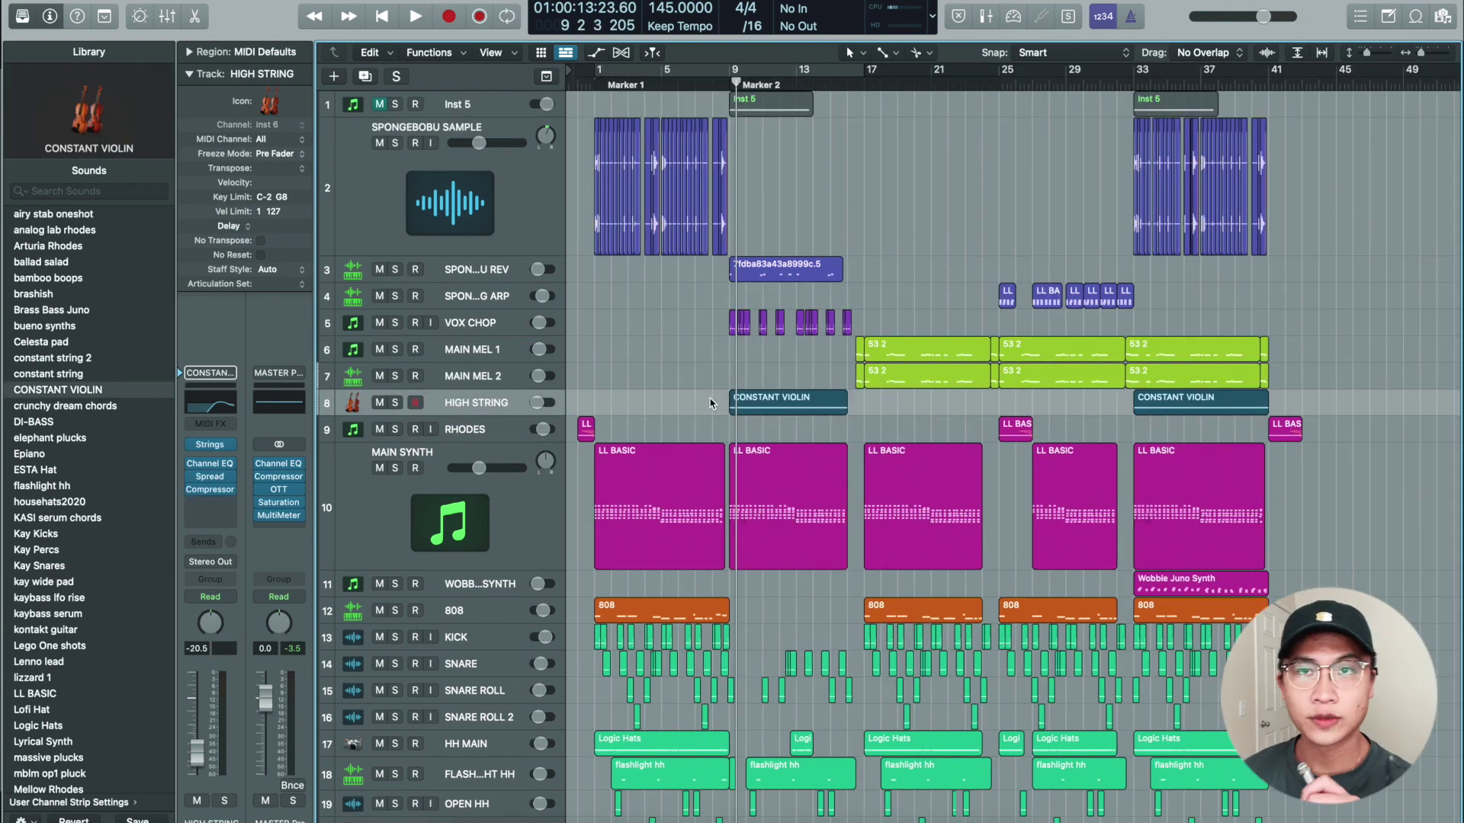
pyautogui.moveTo(710, 404); pyautogui.dragTo(1074, 407)
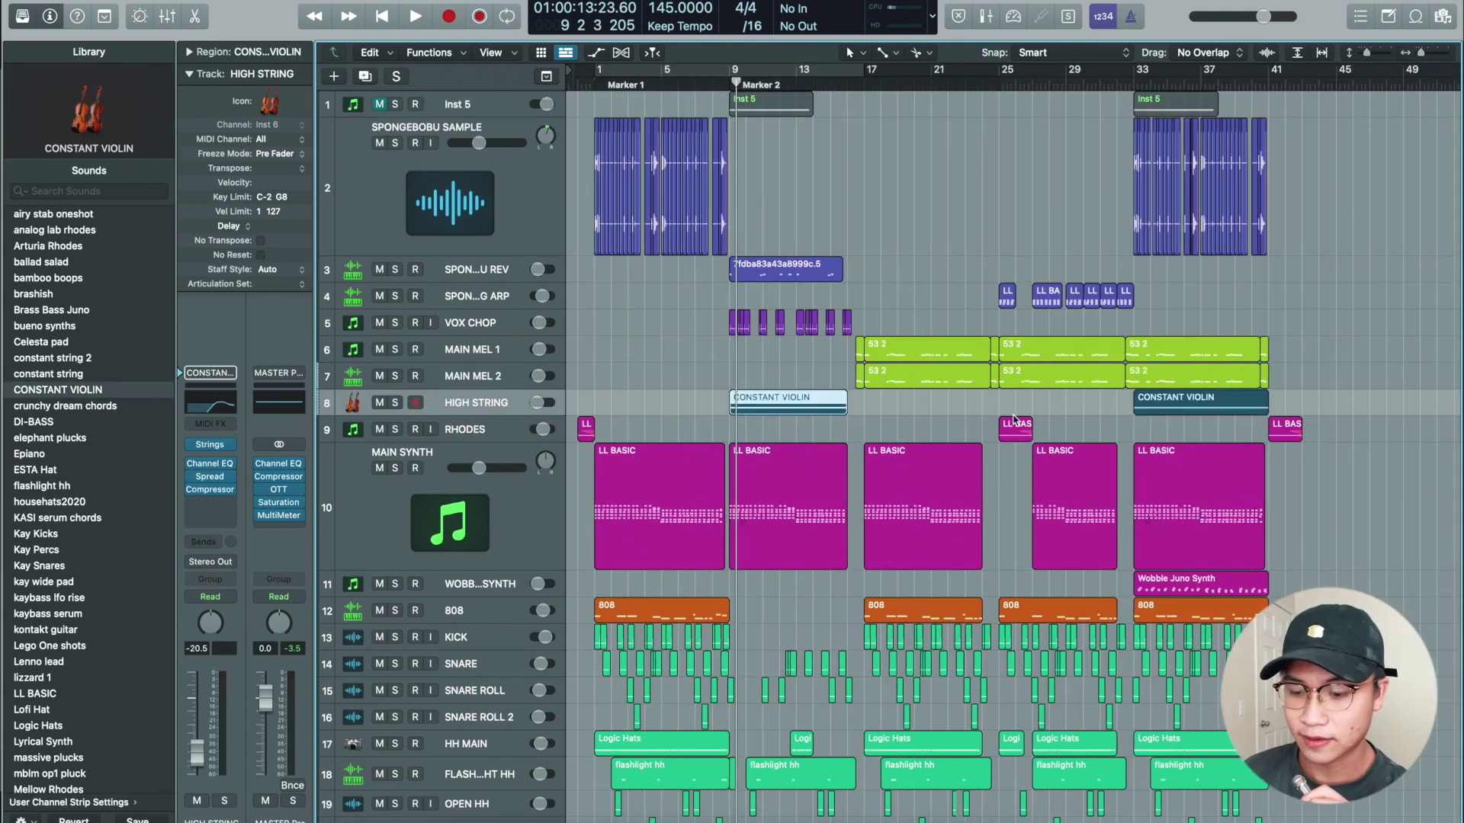
pyautogui.click(488, 408)
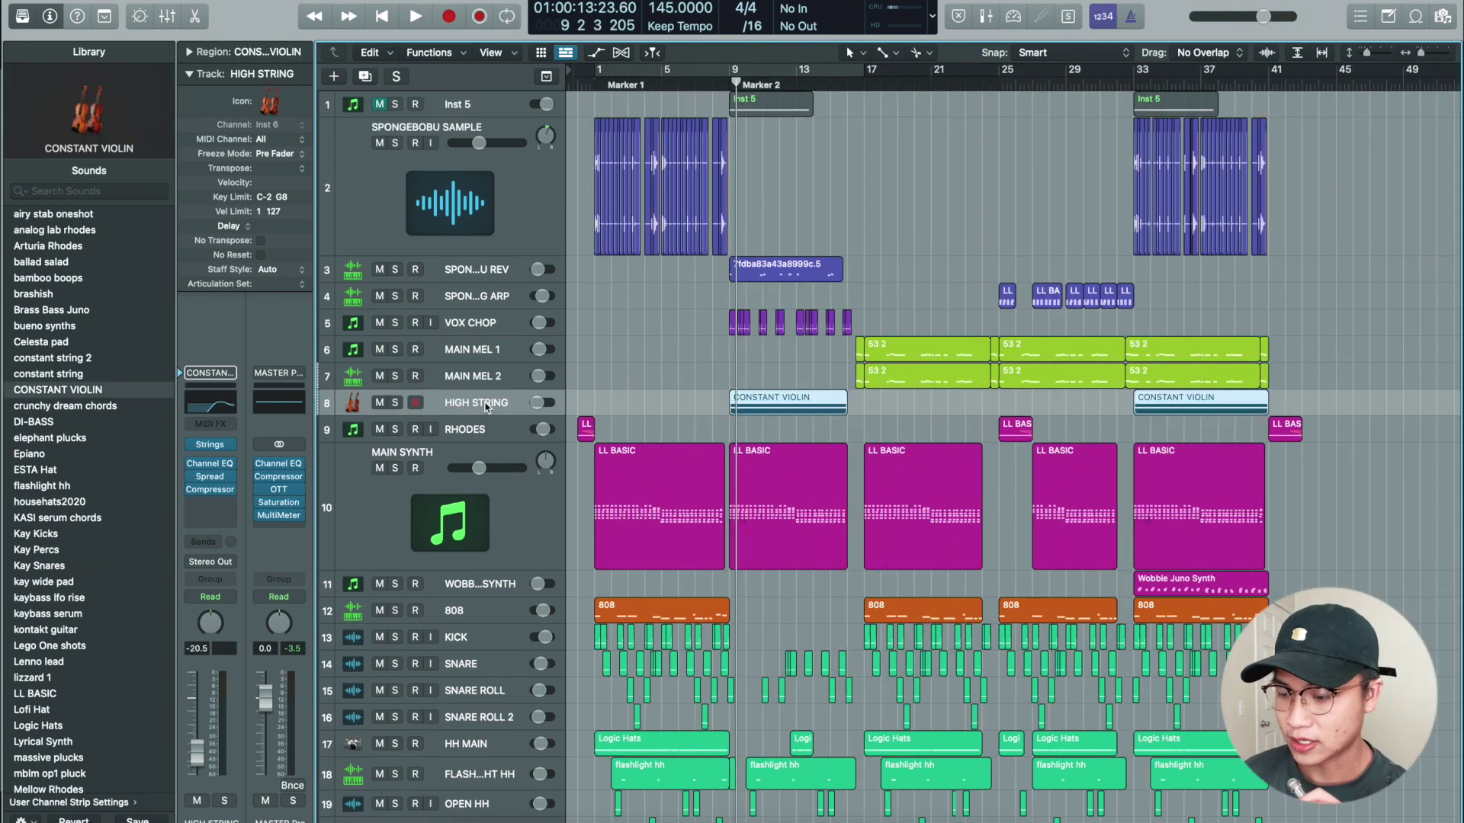
pyautogui.click(217, 451)
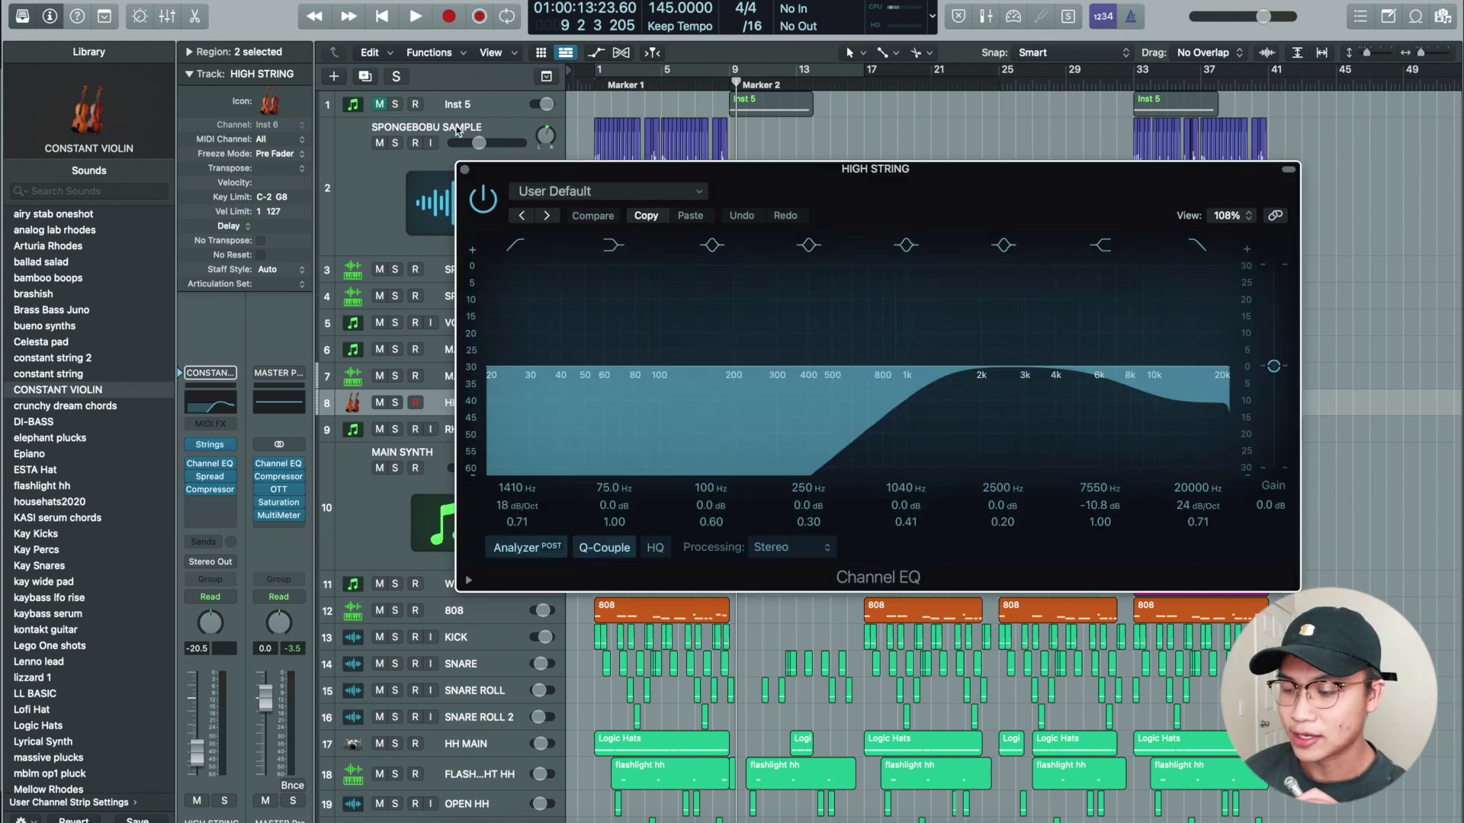
pyautogui.click(464, 169)
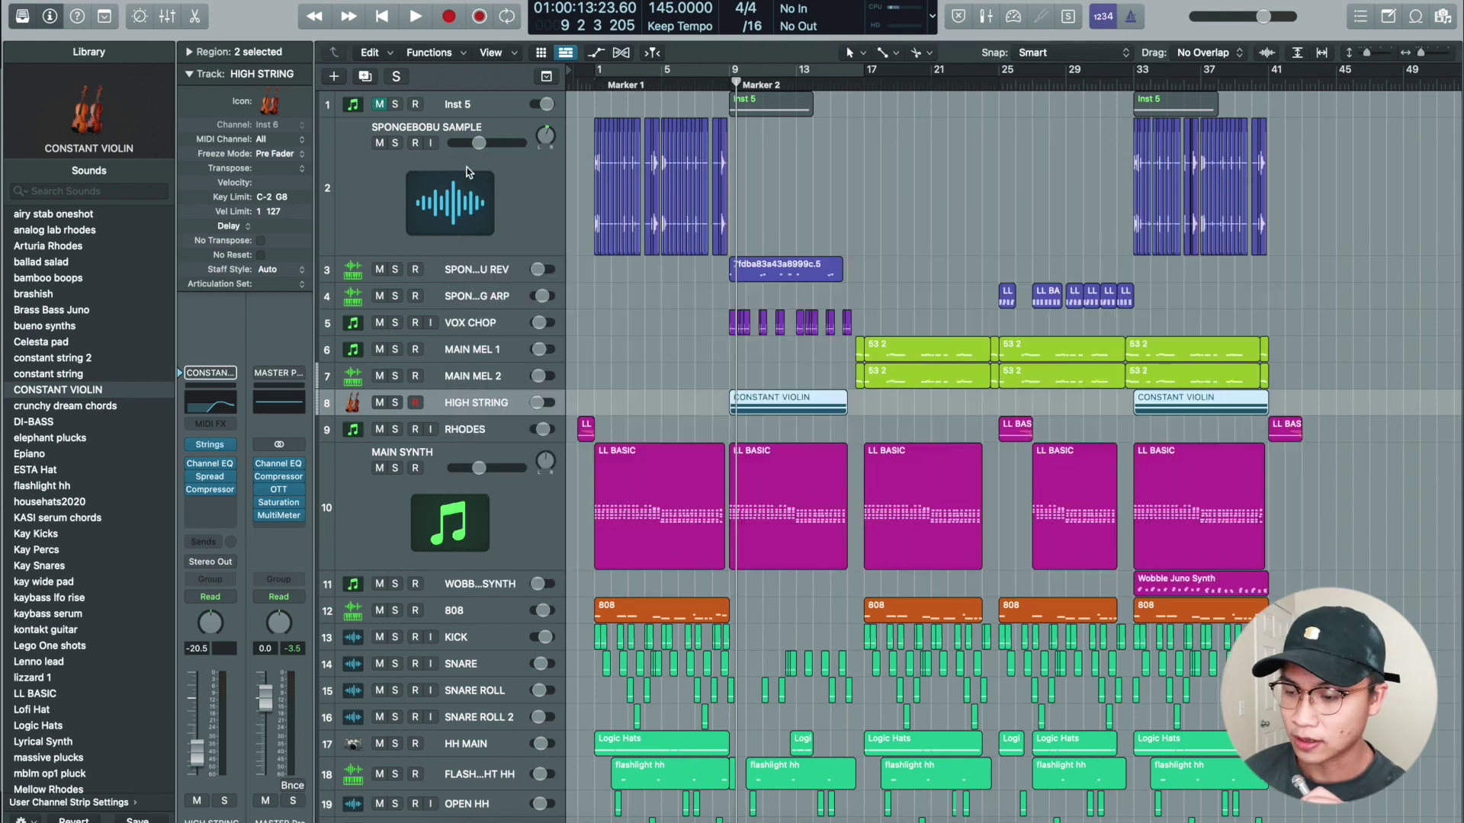
# - Leave only the first CONSTANT VIOLIN region selected, solo the HIGH STRING track and play it at Marker 2
pyautogui.keyDown('shift'); pyautogui.click(1206, 406); pyautogui.keyUp('shift')
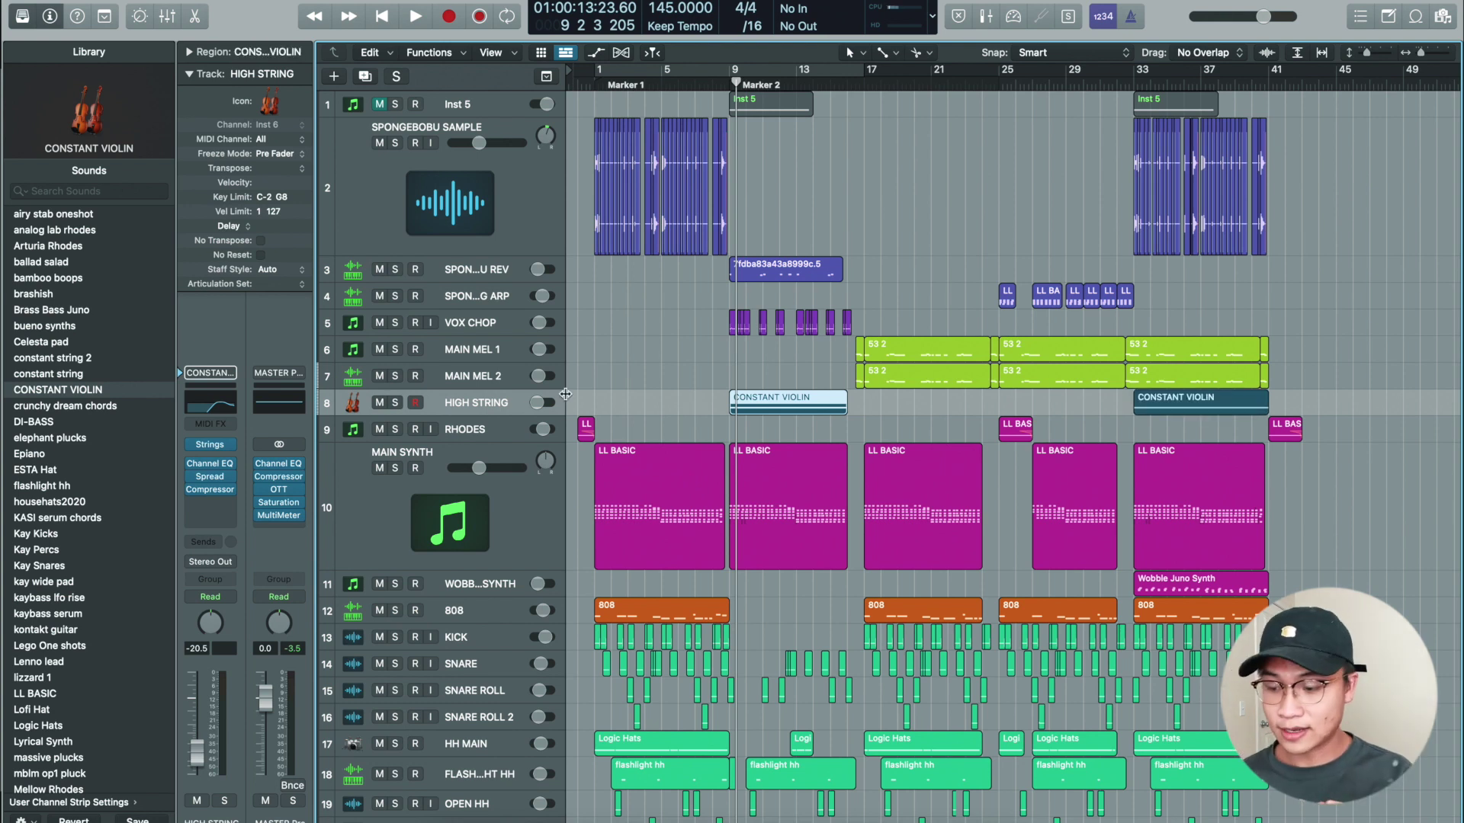
pyautogui.click(396, 403)
pyautogui.press('space')
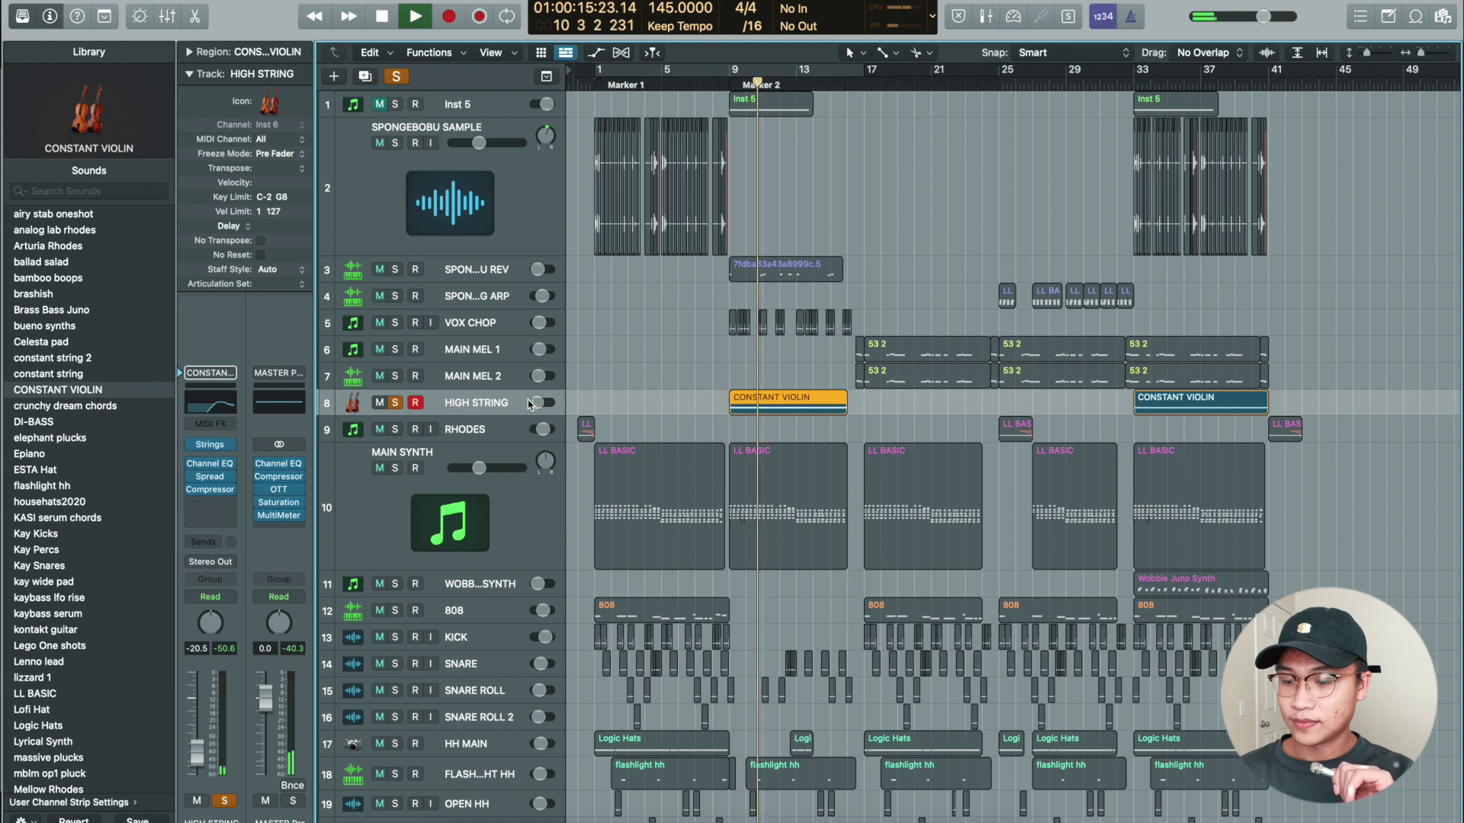
# - Stop the HIGH STRING playback, and examine the VOX CHOP regions and the muted Inst 5 Arcade track
pyautogui.press('space')
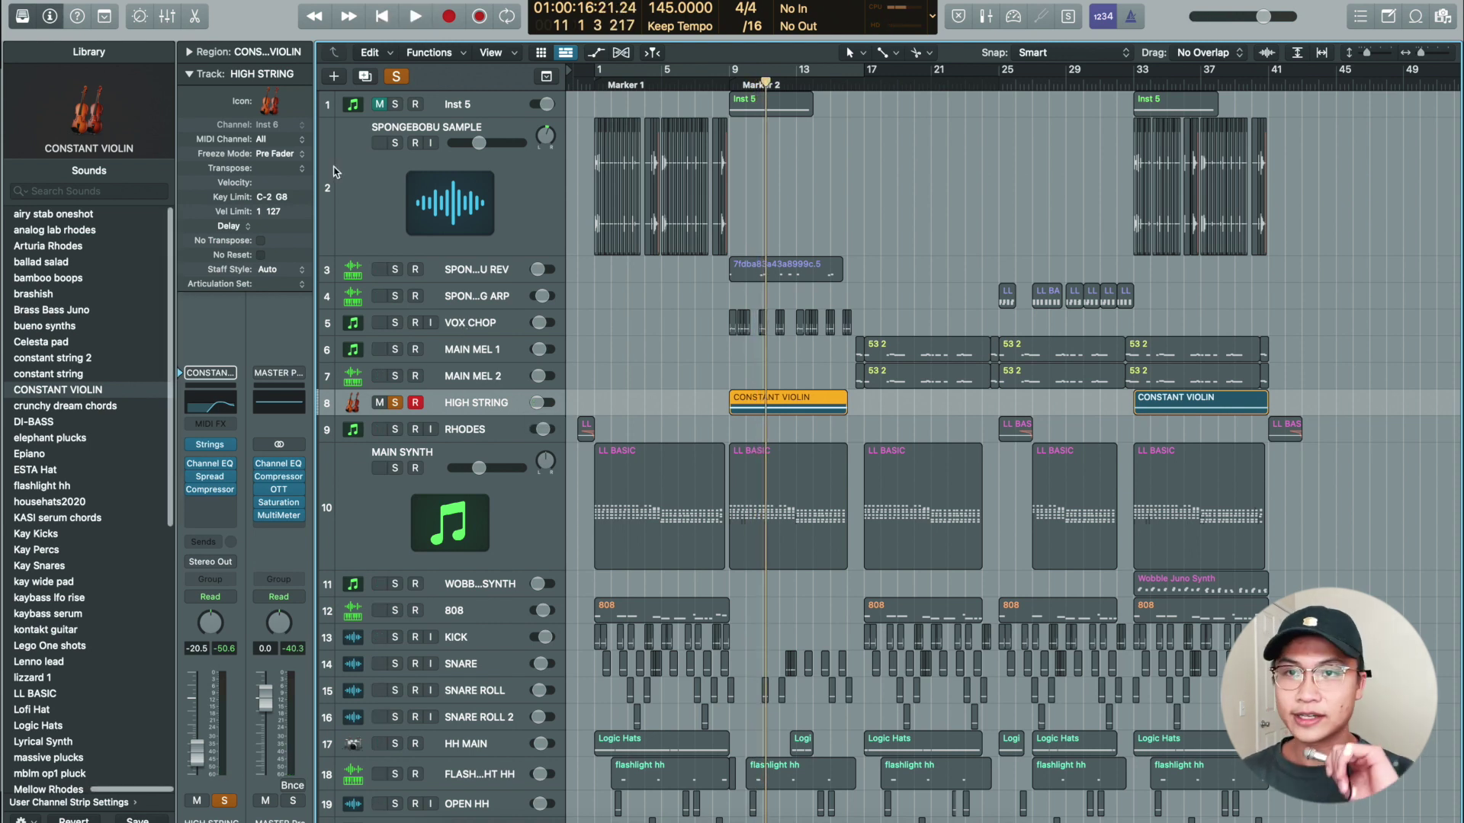
pyautogui.click(623, 325)
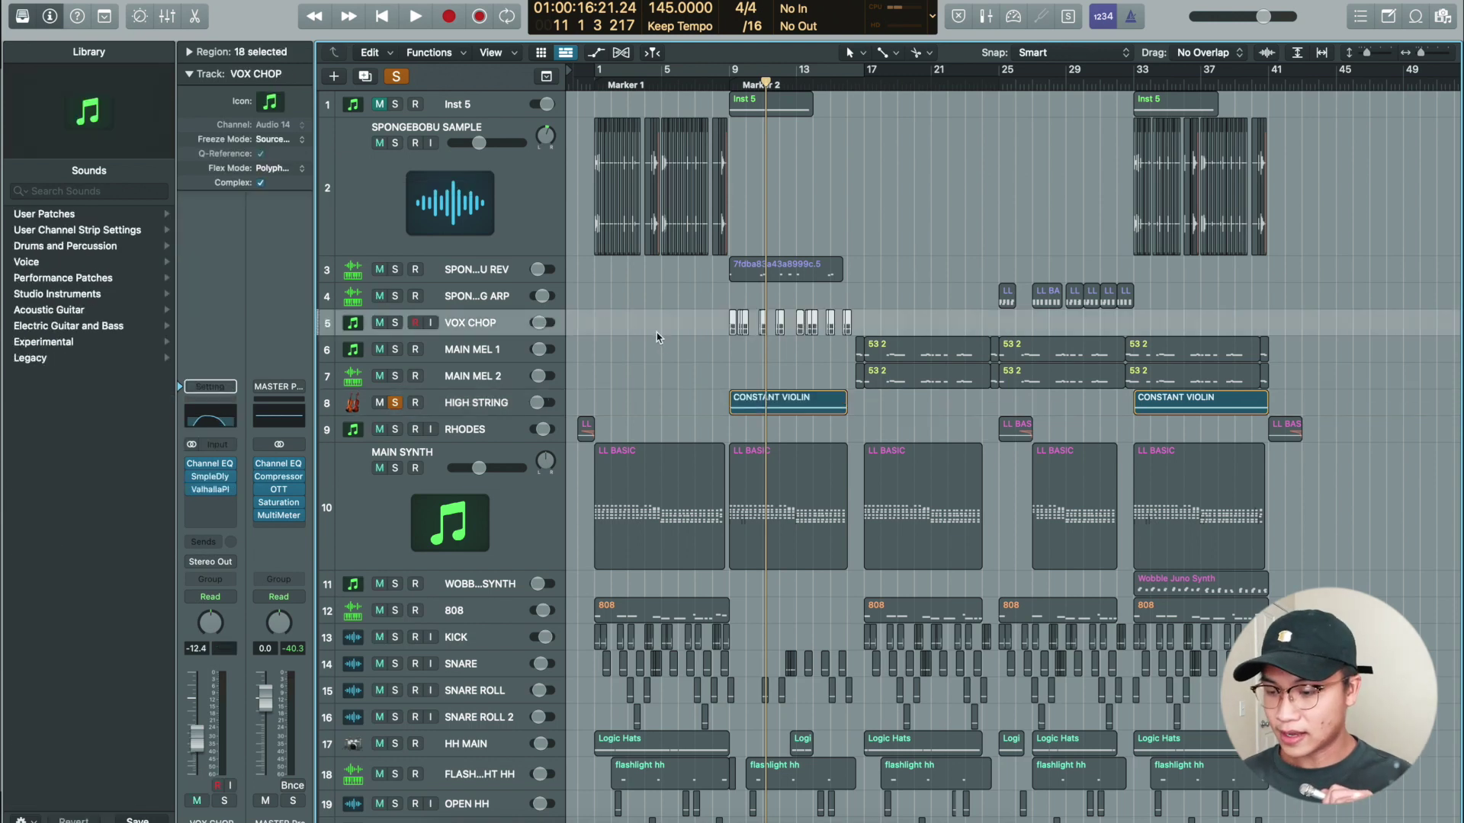
pyautogui.click(461, 107)
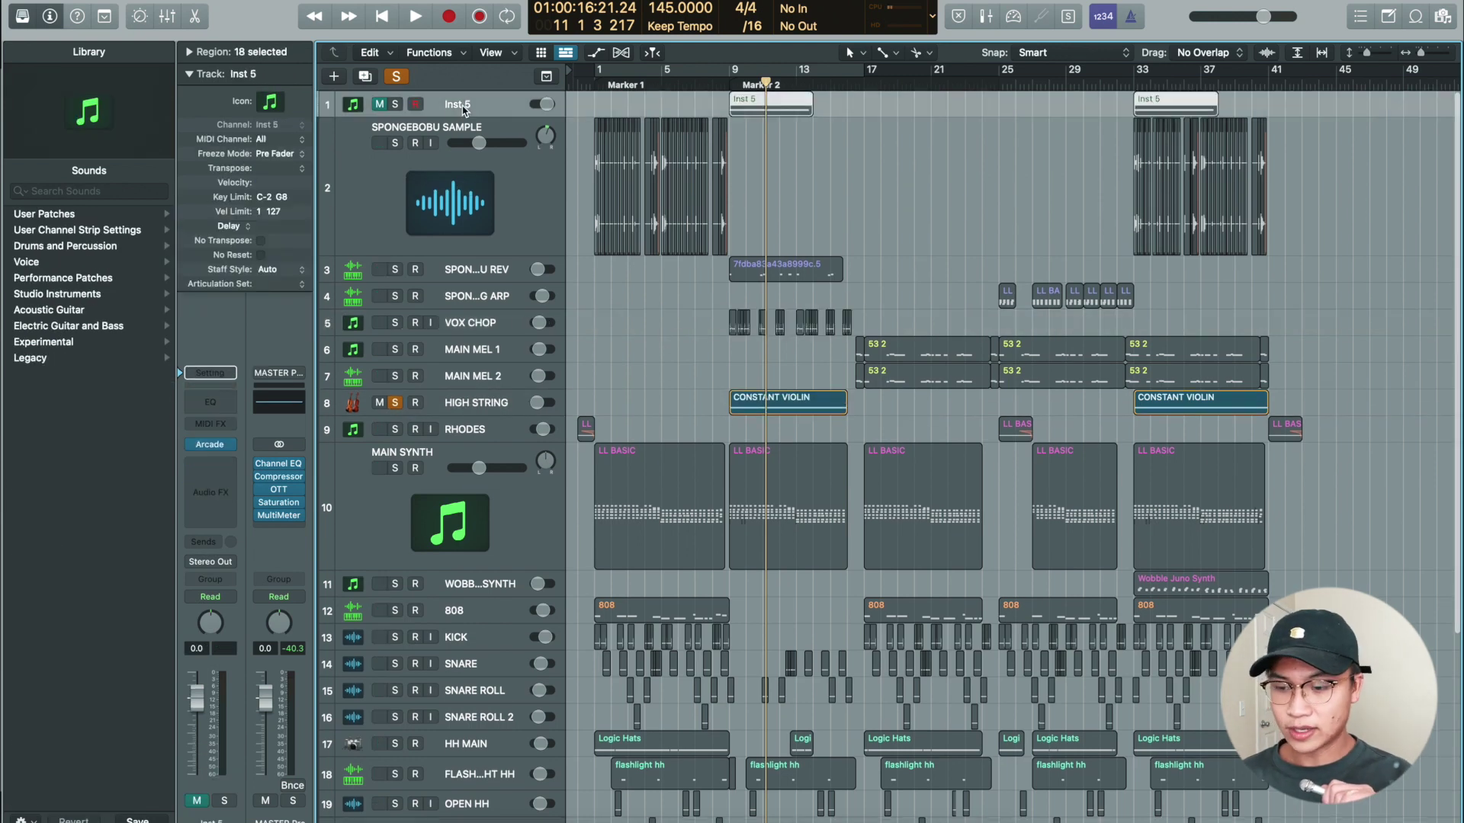
# - Select all VOX CHOP regions, solo that track alongside HIGH STRING, and play the vocal chops from Marker 2
pyautogui.click(661, 314)
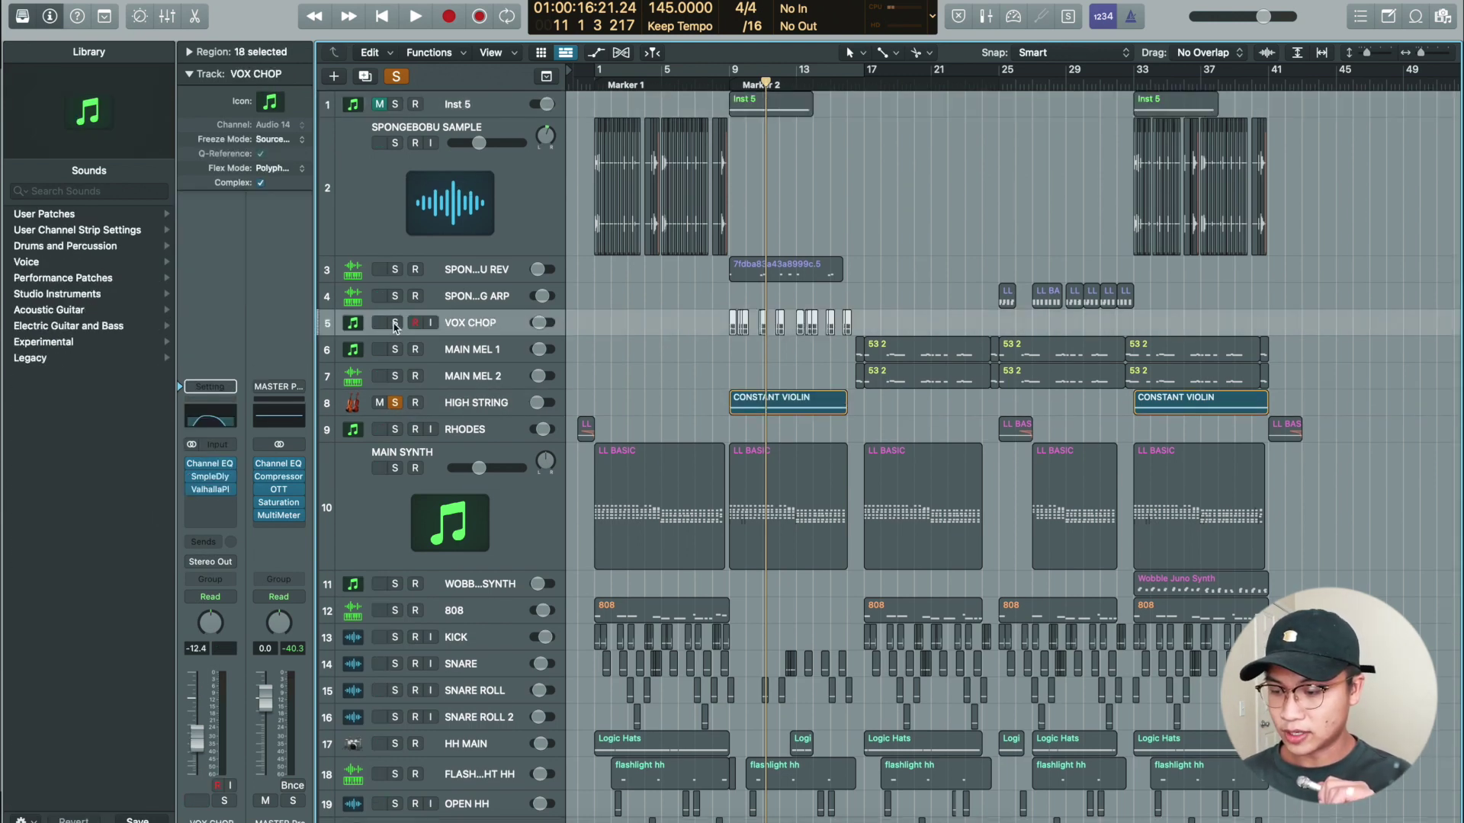
pyautogui.press('space')
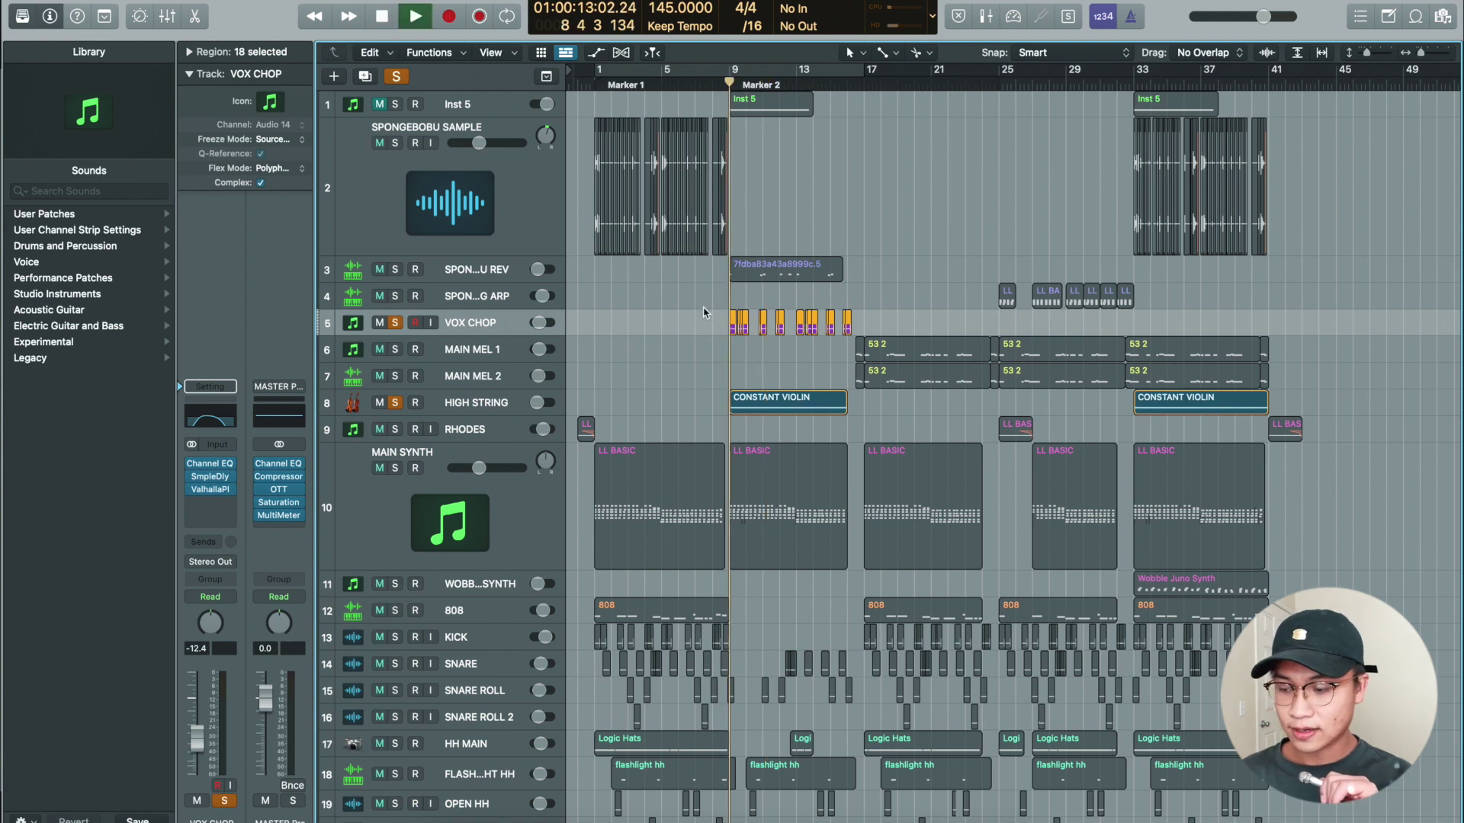
pyautogui.press('z')
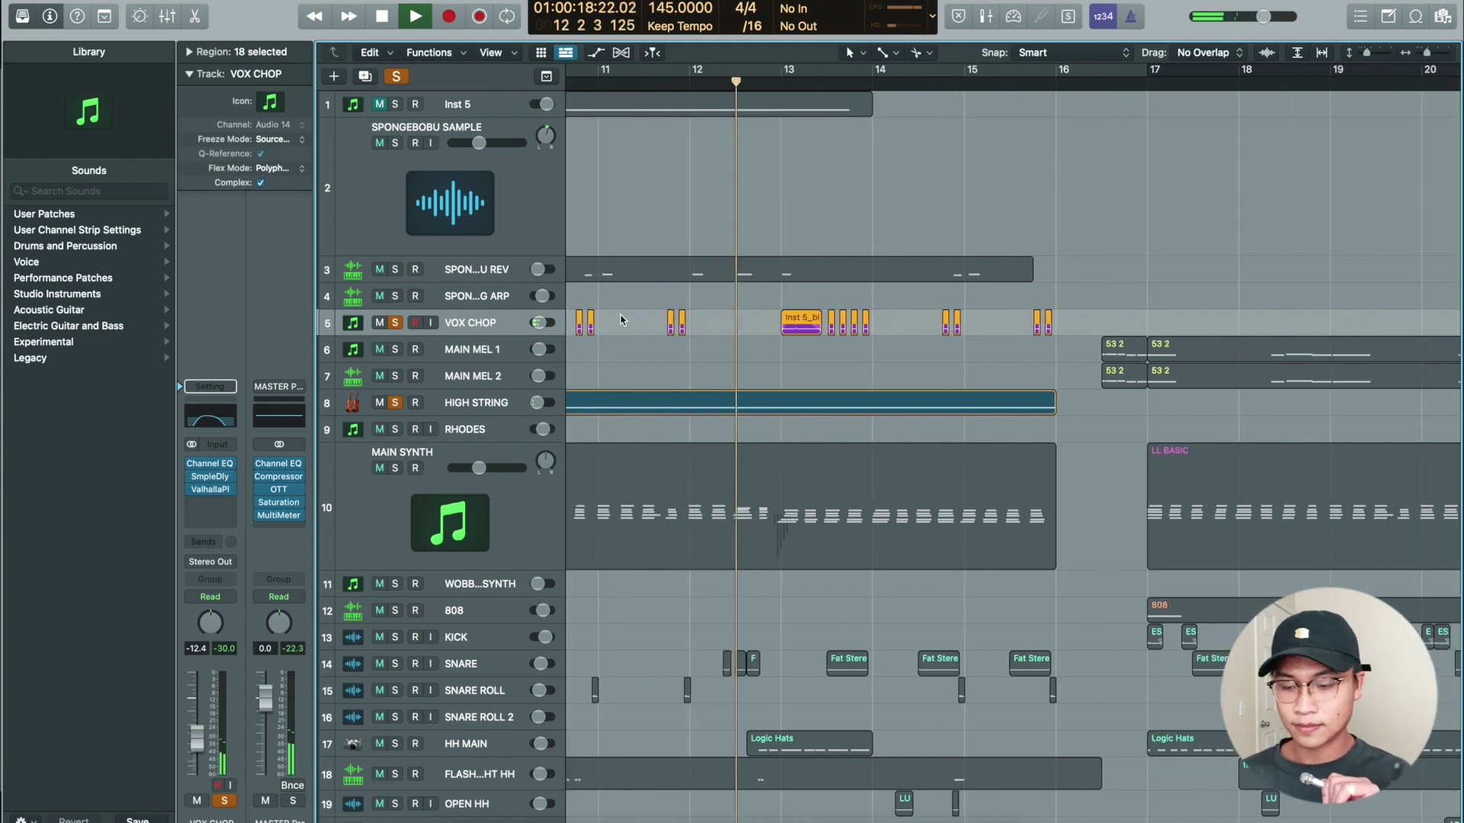
pyautogui.press('space')
pyautogui.press('z')
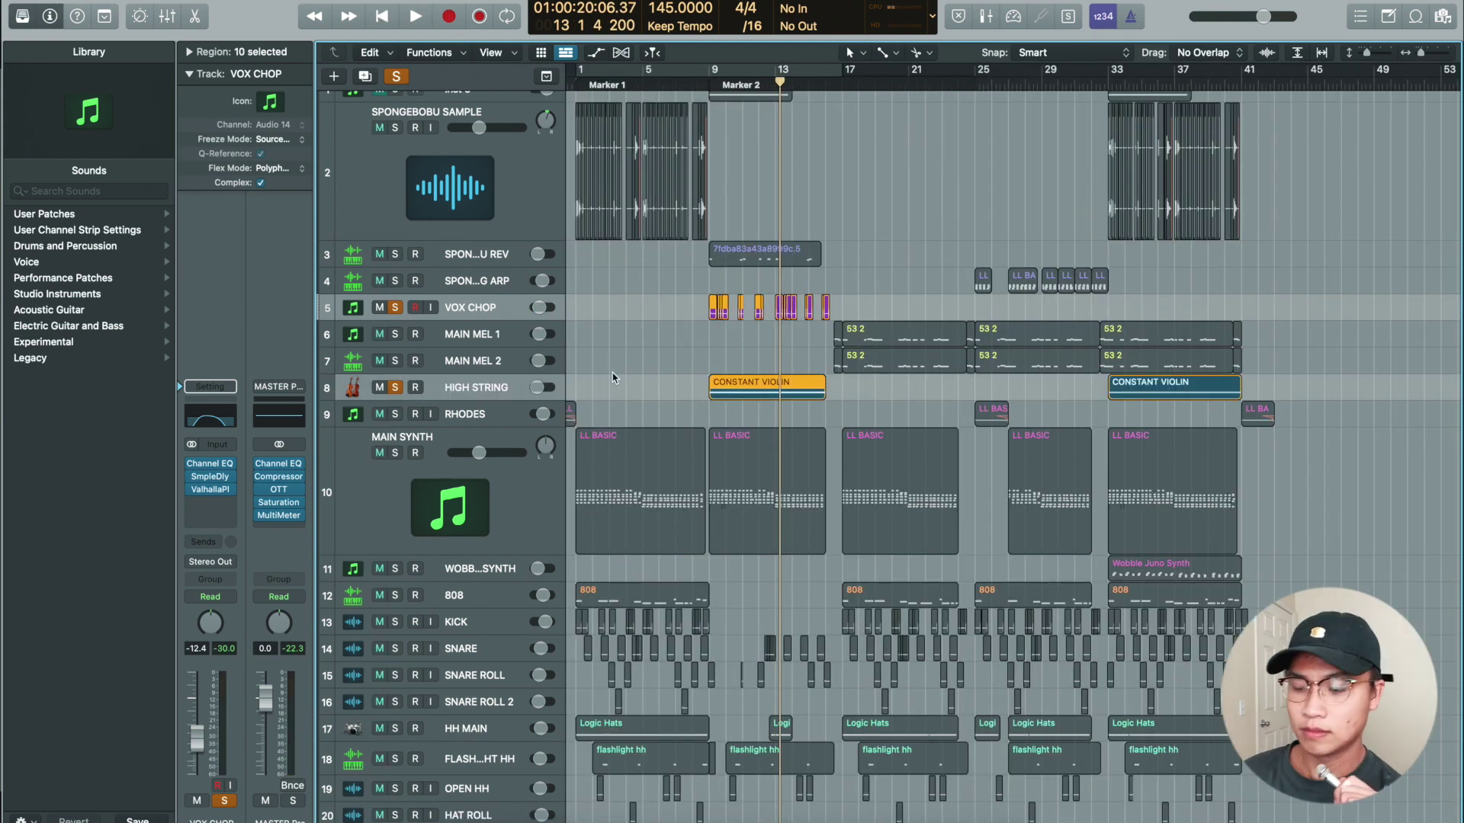